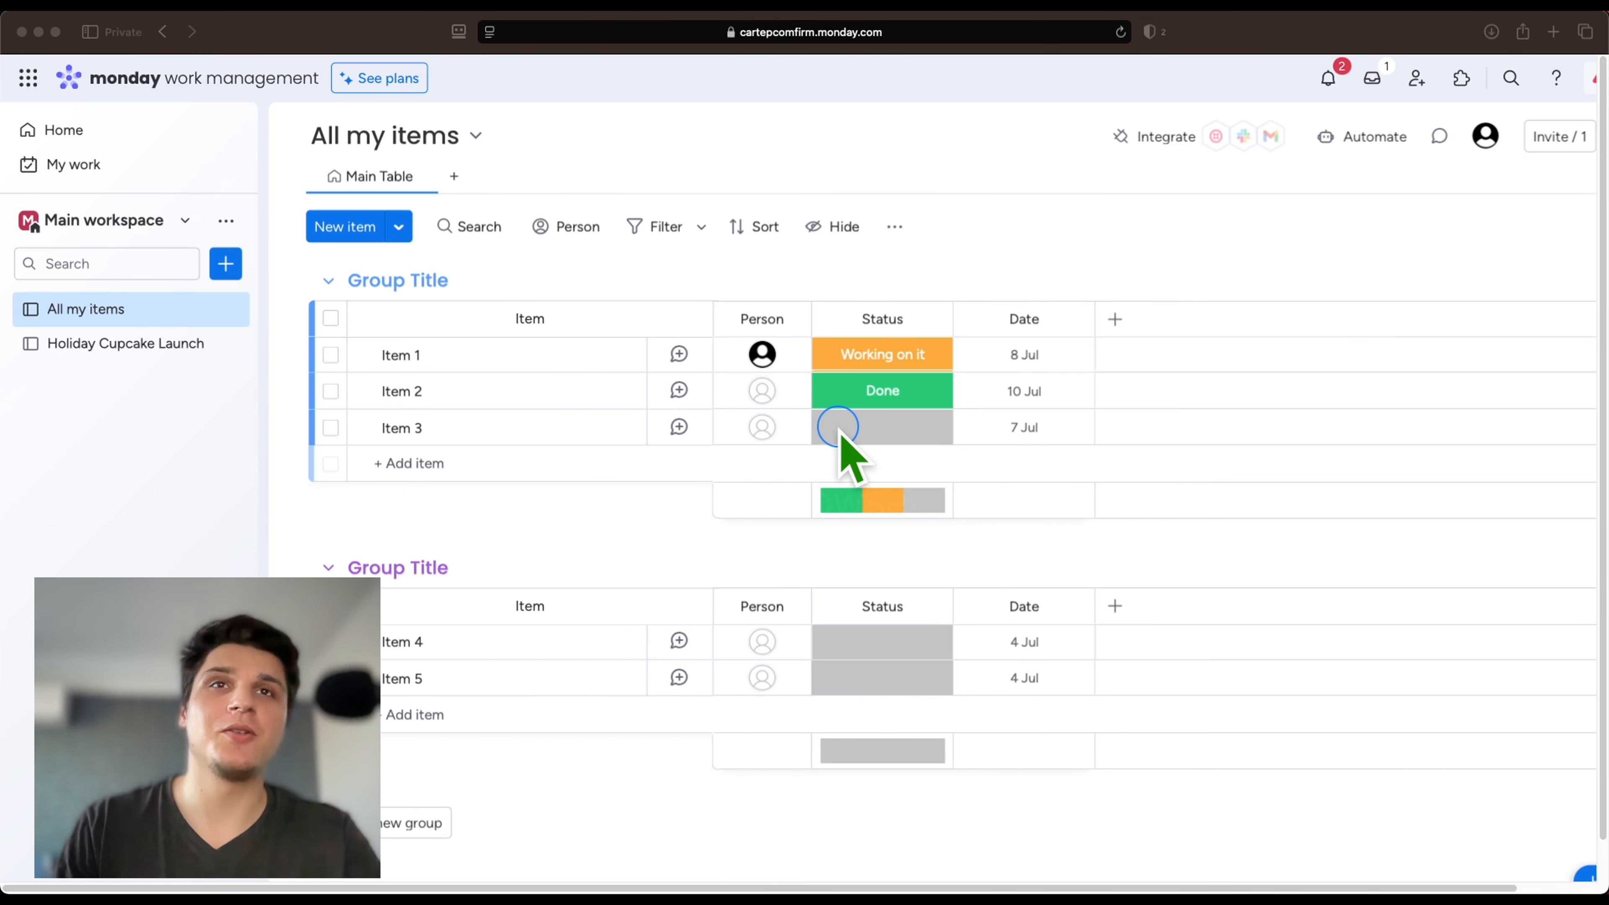
# Open the Holiday Cupcake Launch board in the main workspace.
pyautogui.click(1001, 261)
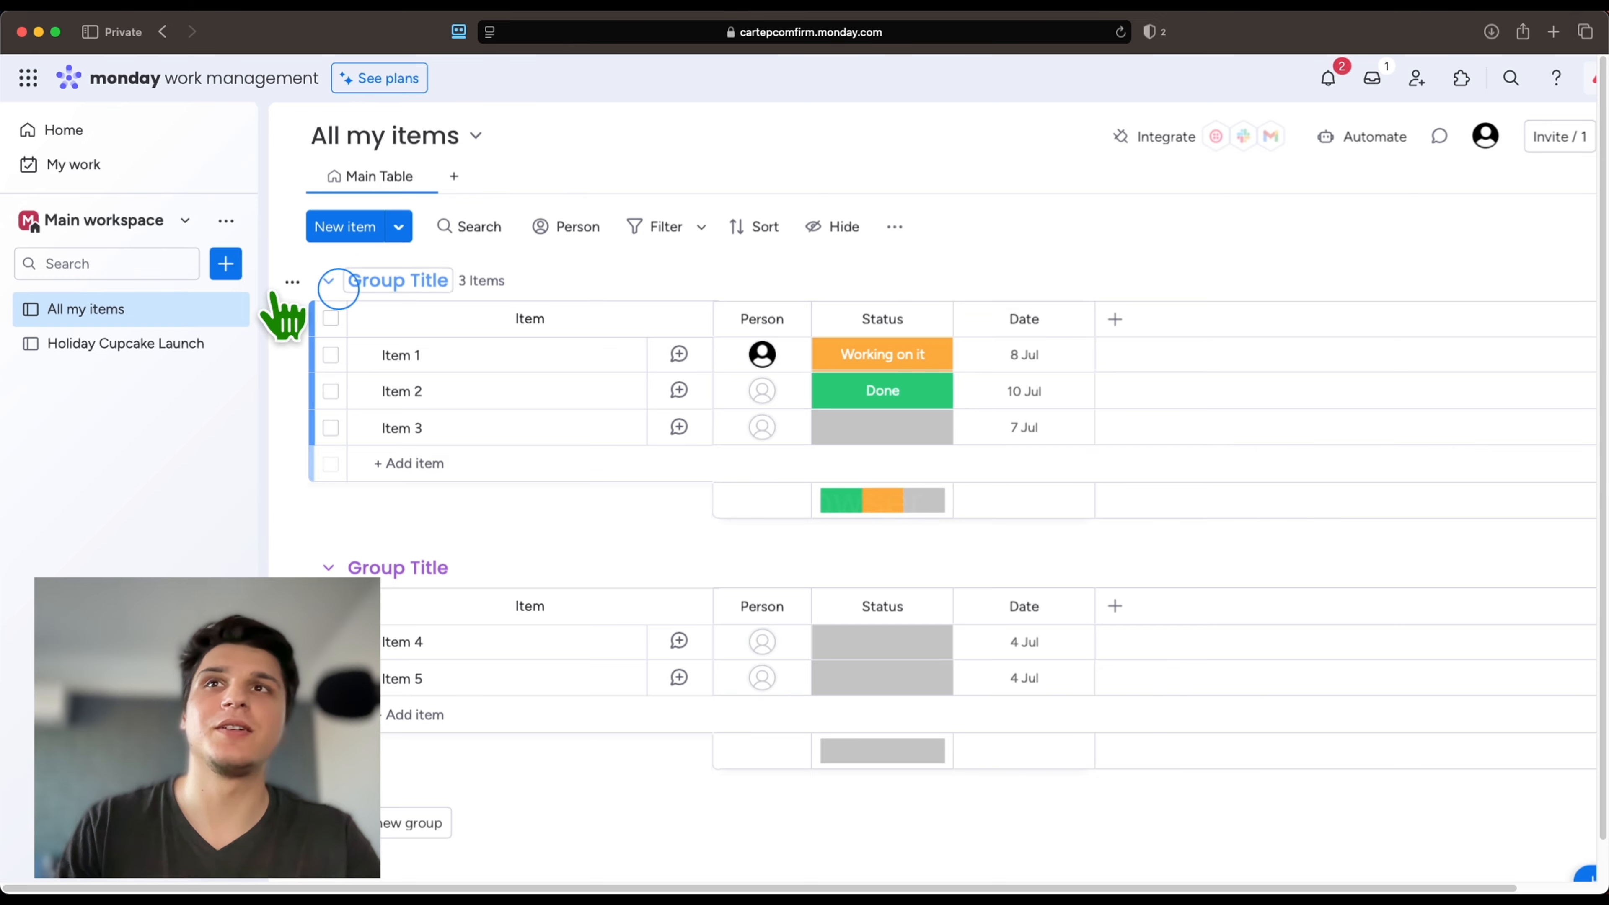
pyautogui.click(125, 345)
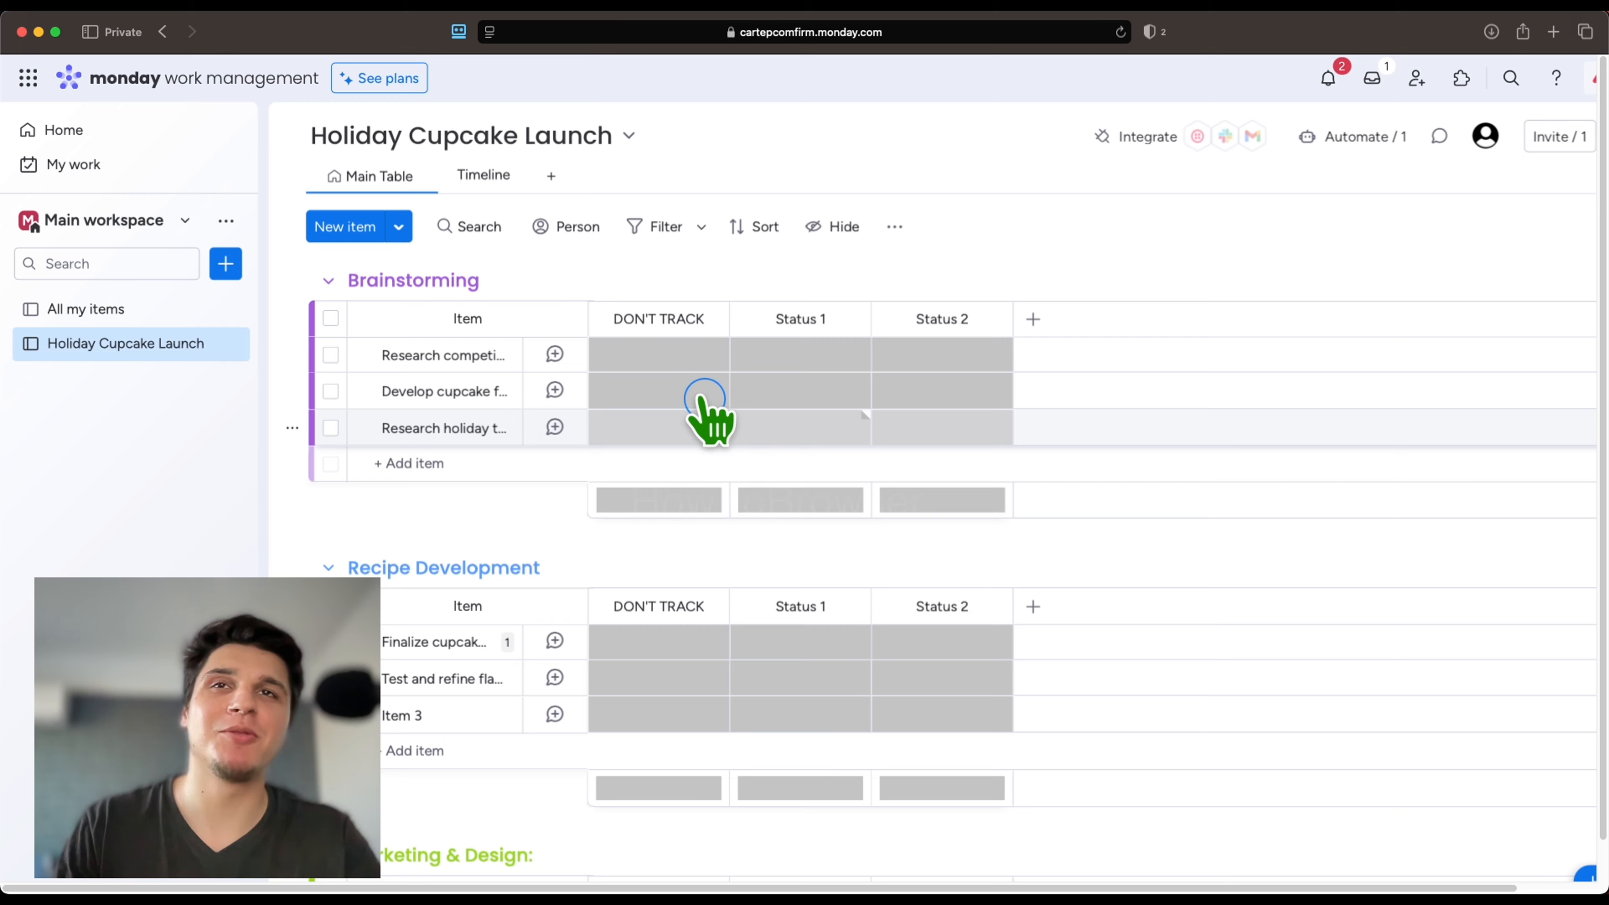
# For the first Brainstorming item, set DON'T TRACK to Working on it and Status 1 to Done, and change DON'T TRACK to Done.
pyautogui.click(656, 365)
pyautogui.click(675, 456)
pyautogui.click(754, 362)
pyautogui.click(778, 418)
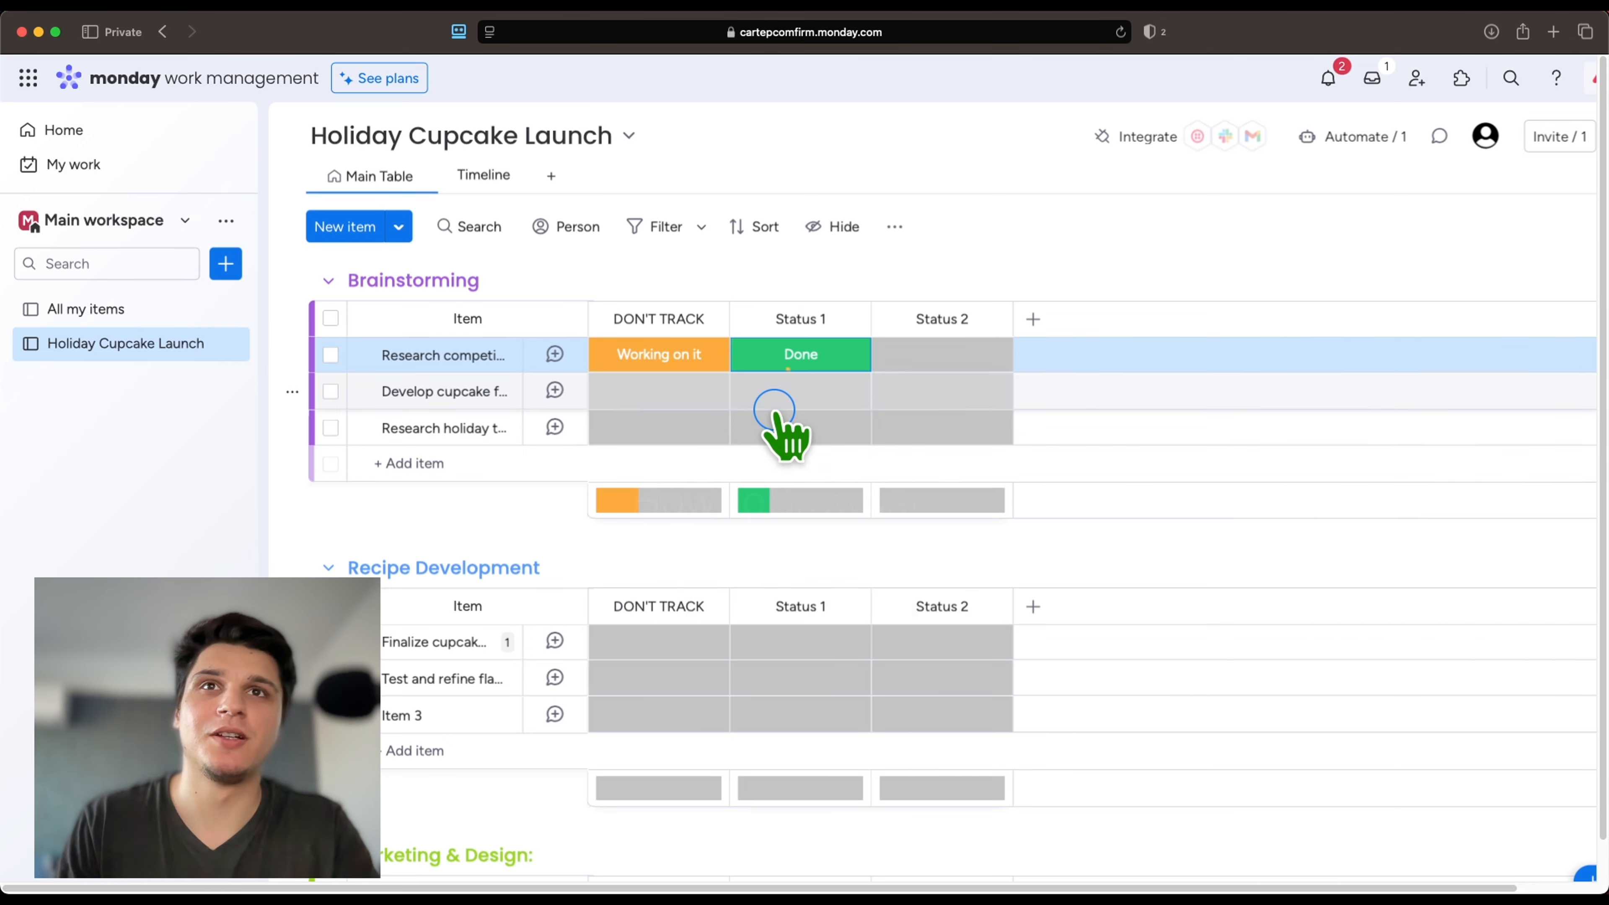
pyautogui.click(691, 358)
pyautogui.click(709, 418)
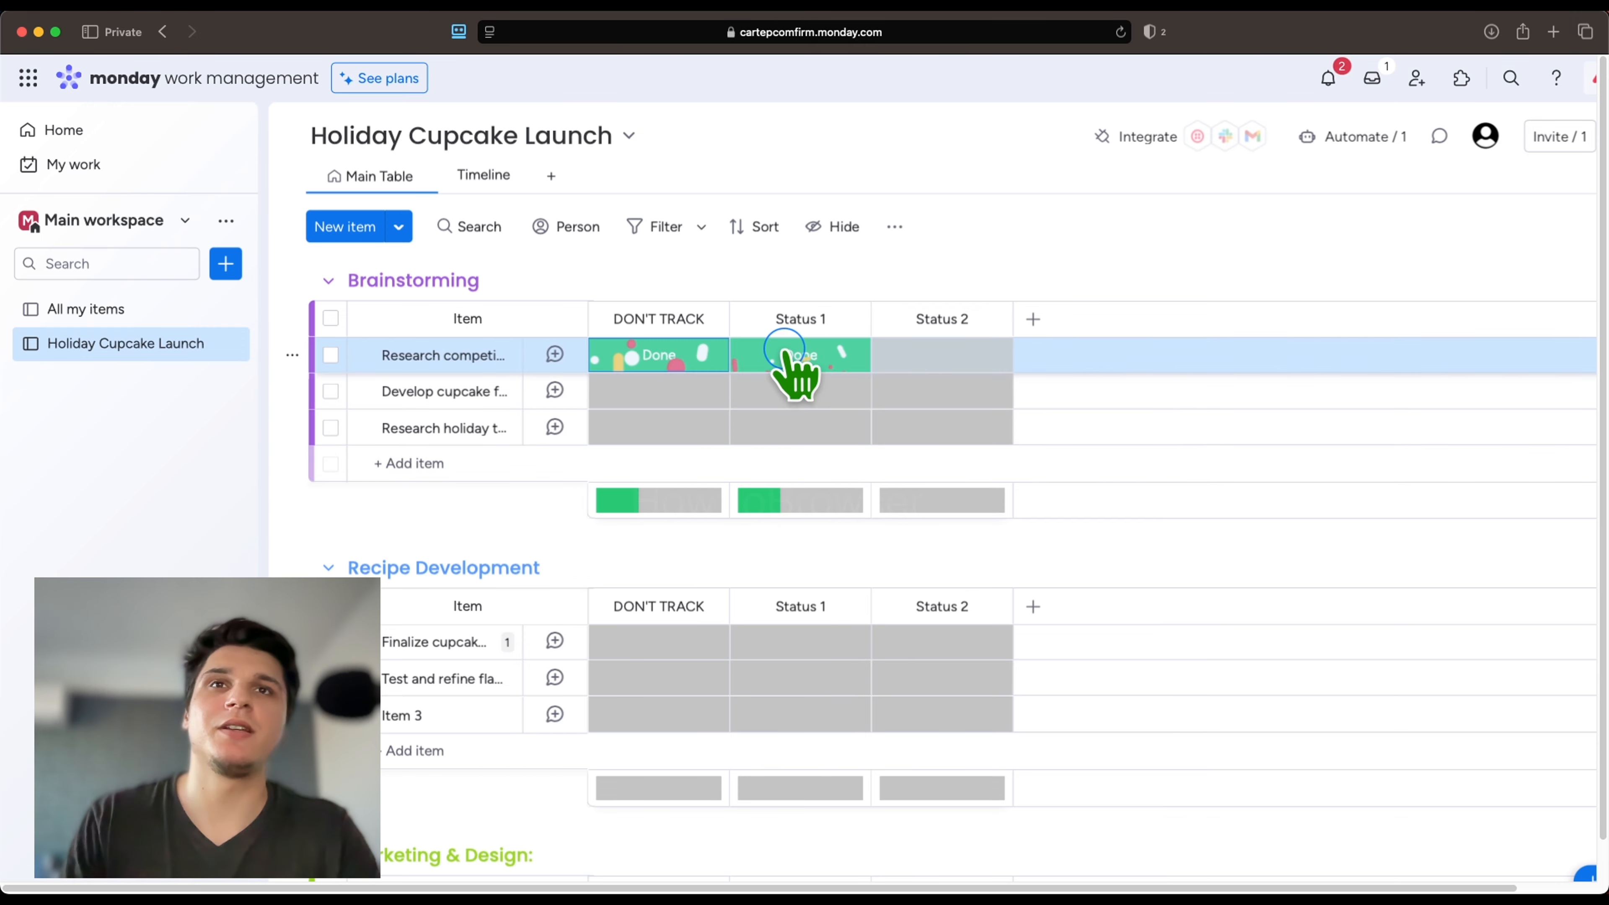
# Reset the first Brainstorming item's Status 1 and DON'T TRACK values to the blank label.
pyautogui.click(798, 366)
pyautogui.click(822, 538)
pyautogui.click(665, 358)
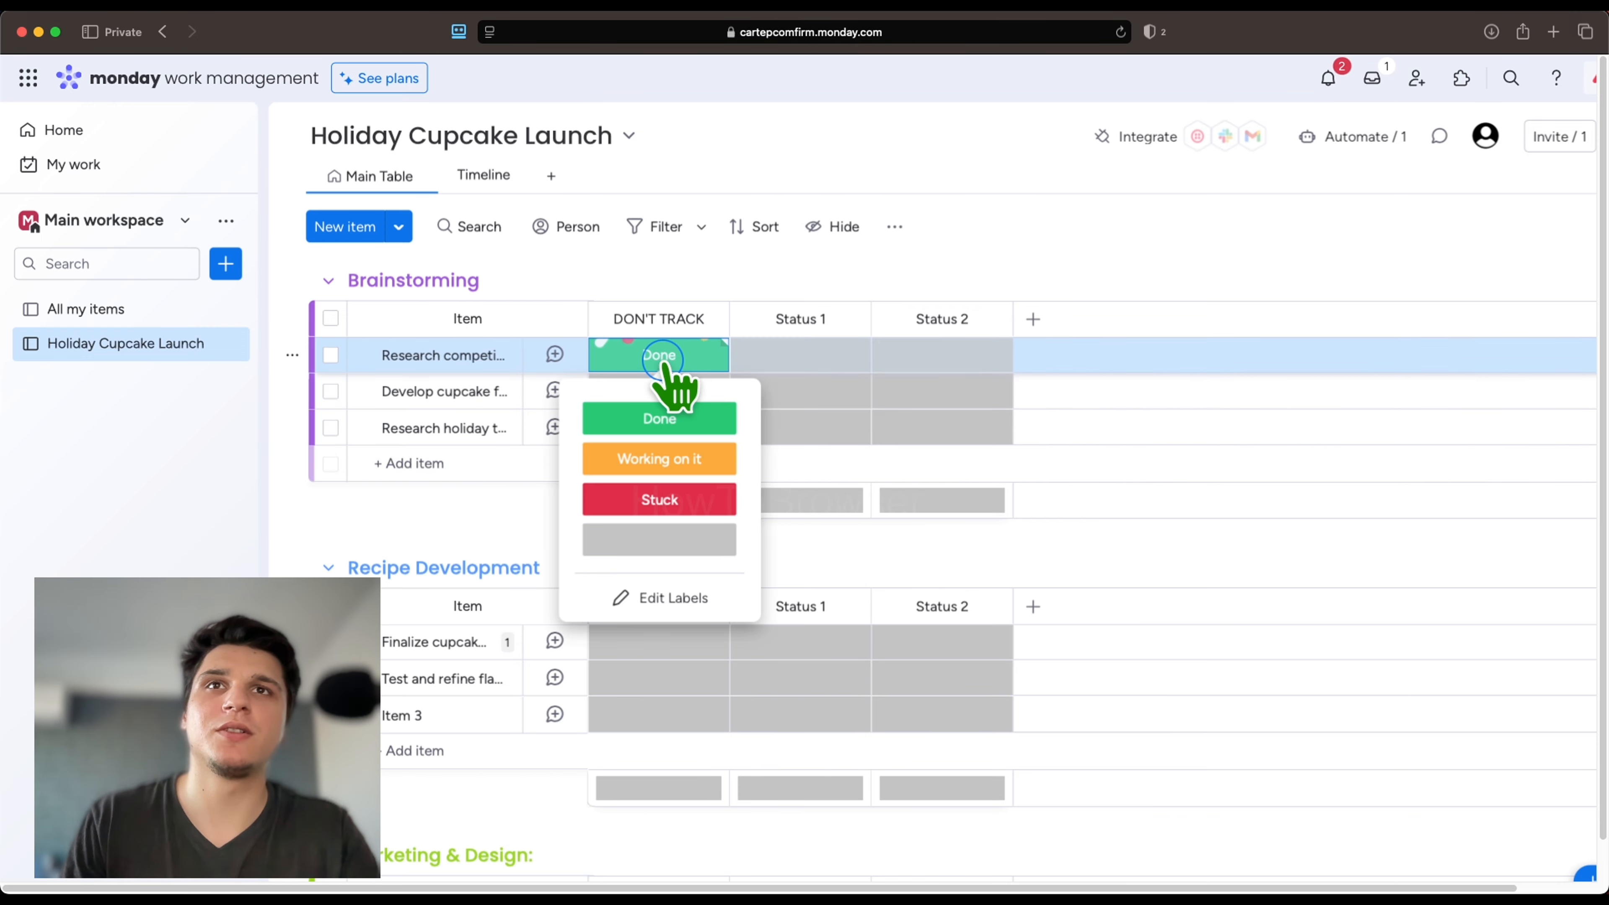
pyautogui.click(662, 540)
# Examine the editable labels of the DON'T TRACK status and the options offered for the Stuck label, leaving them unchanged.
pyautogui.click(665, 357)
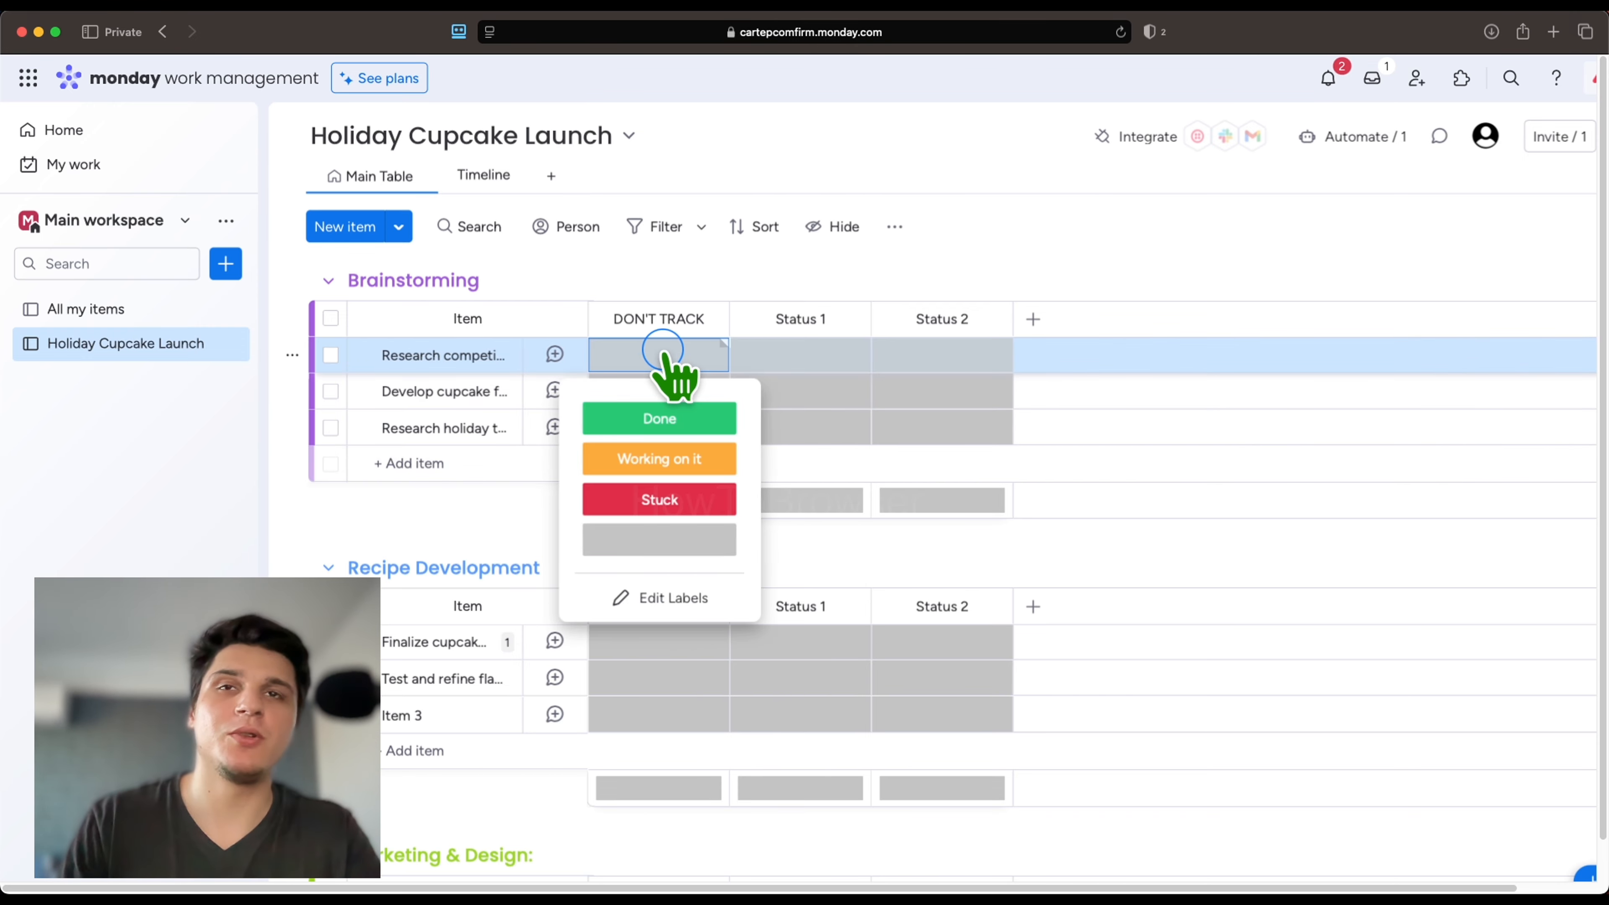
pyautogui.click(662, 598)
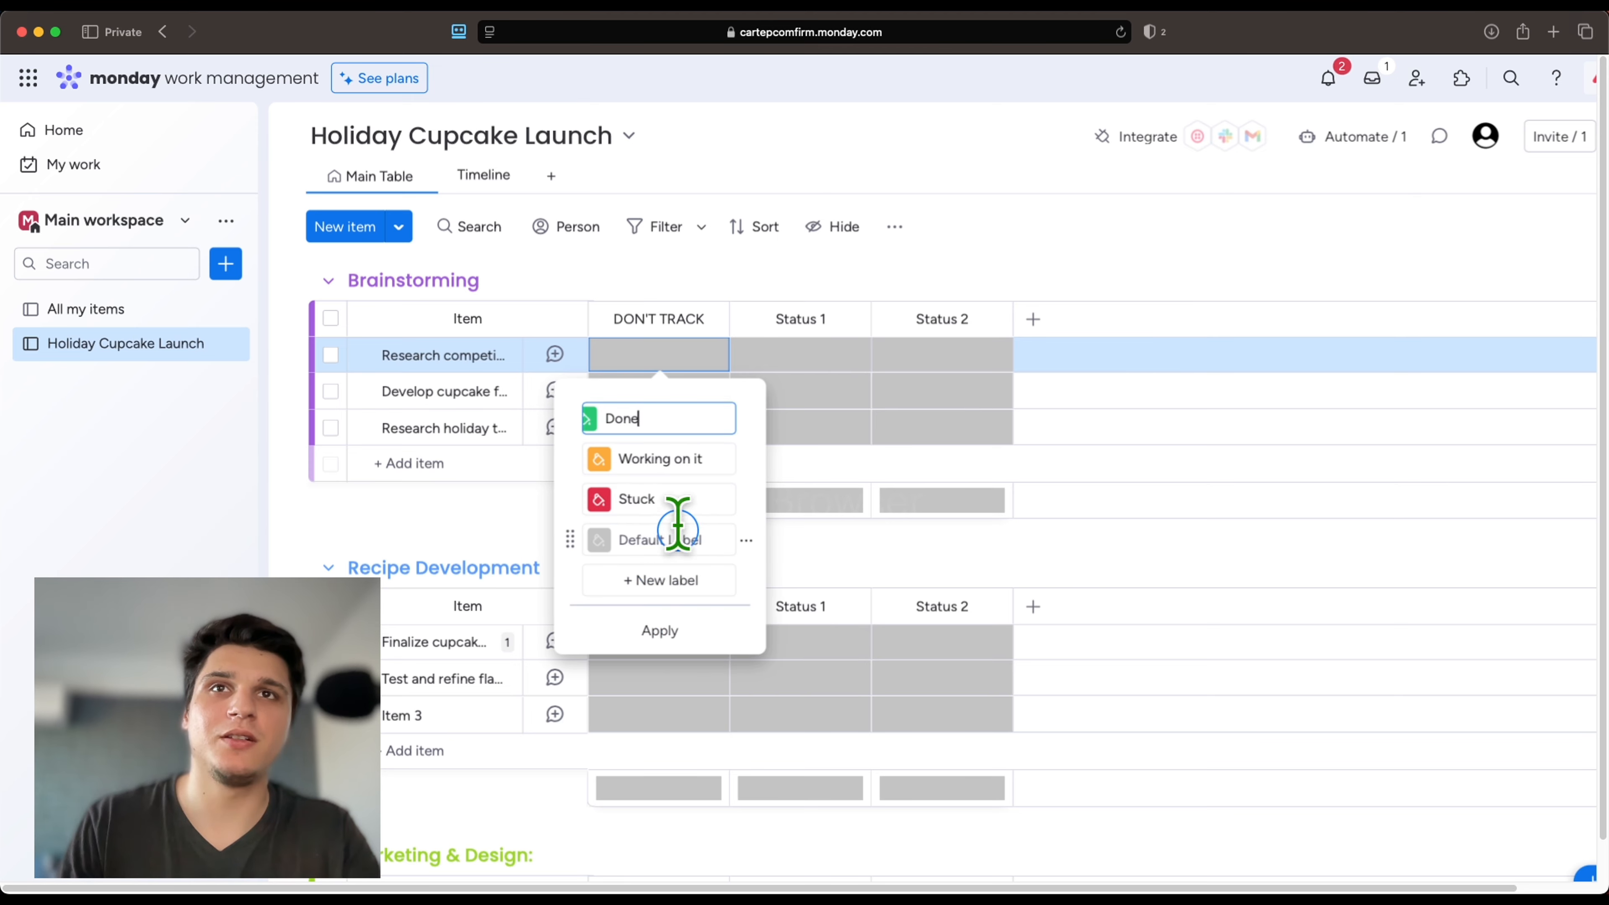
pyautogui.click(645, 458)
pyautogui.click(745, 500)
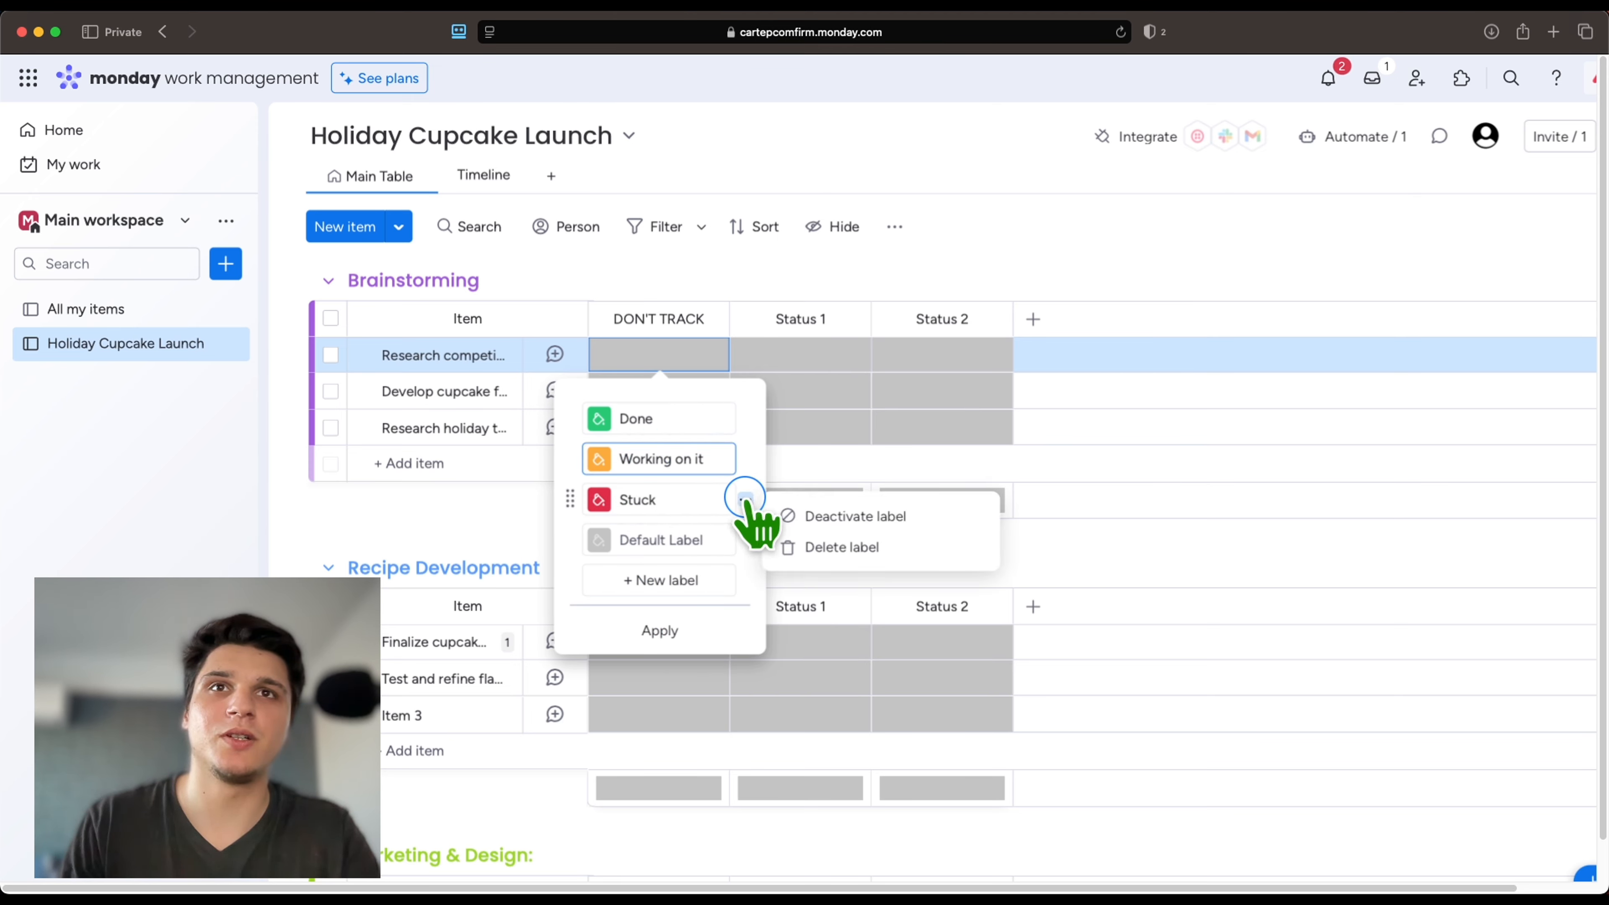
pyautogui.click(684, 627)
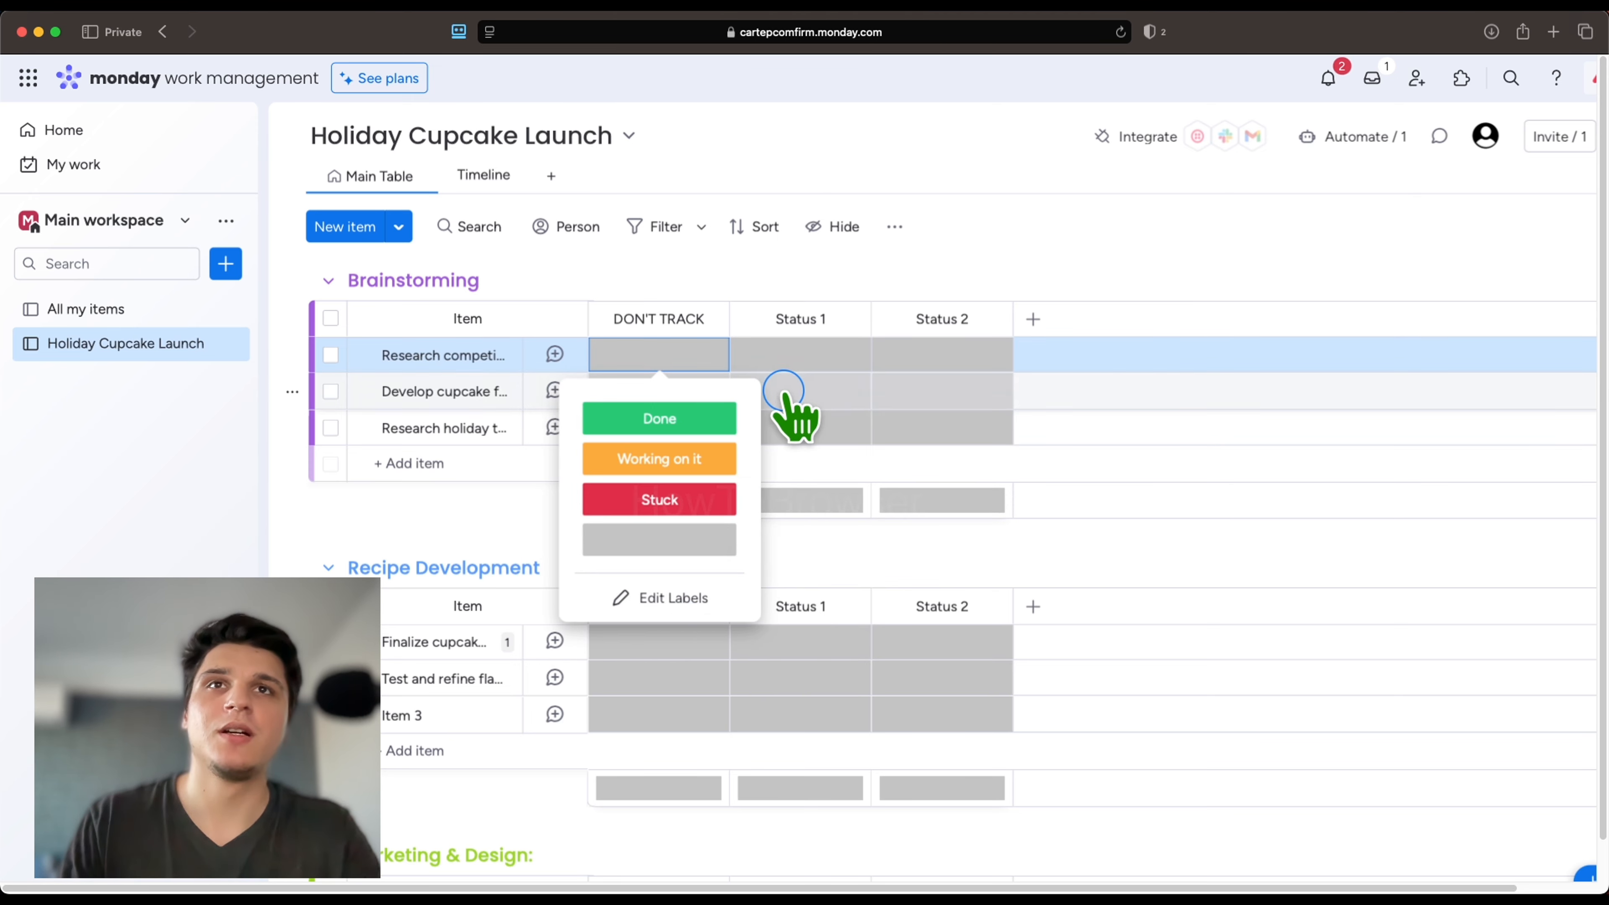
pyautogui.click(920, 279)
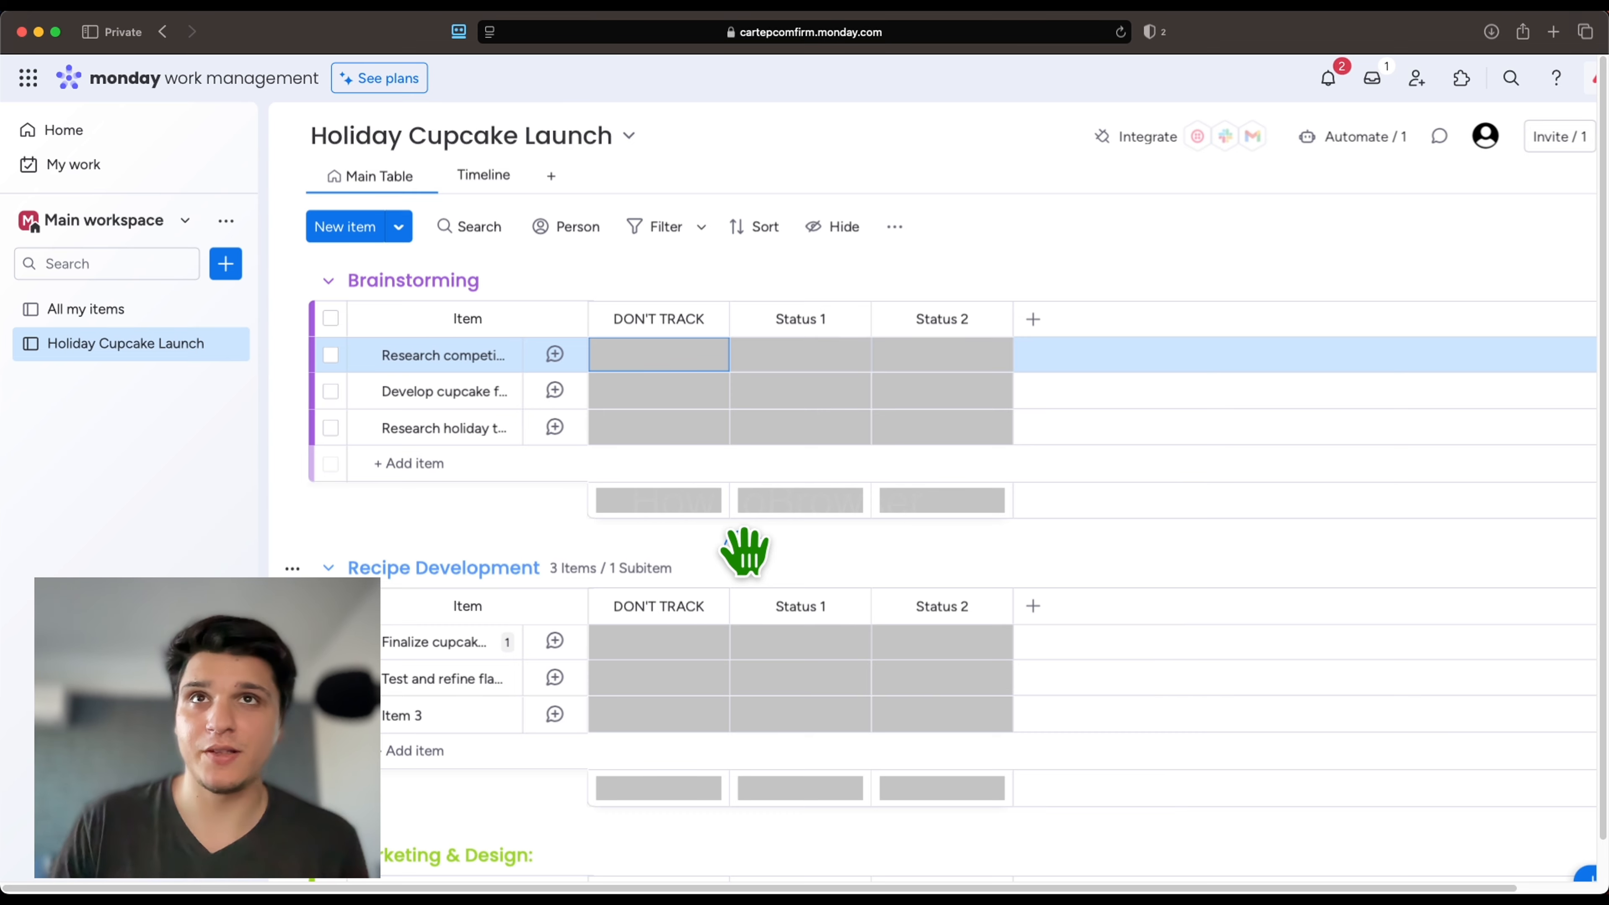
# Set the DON'T TRACK status of the first Brainstorming item to Done.
pyautogui.click(662, 355)
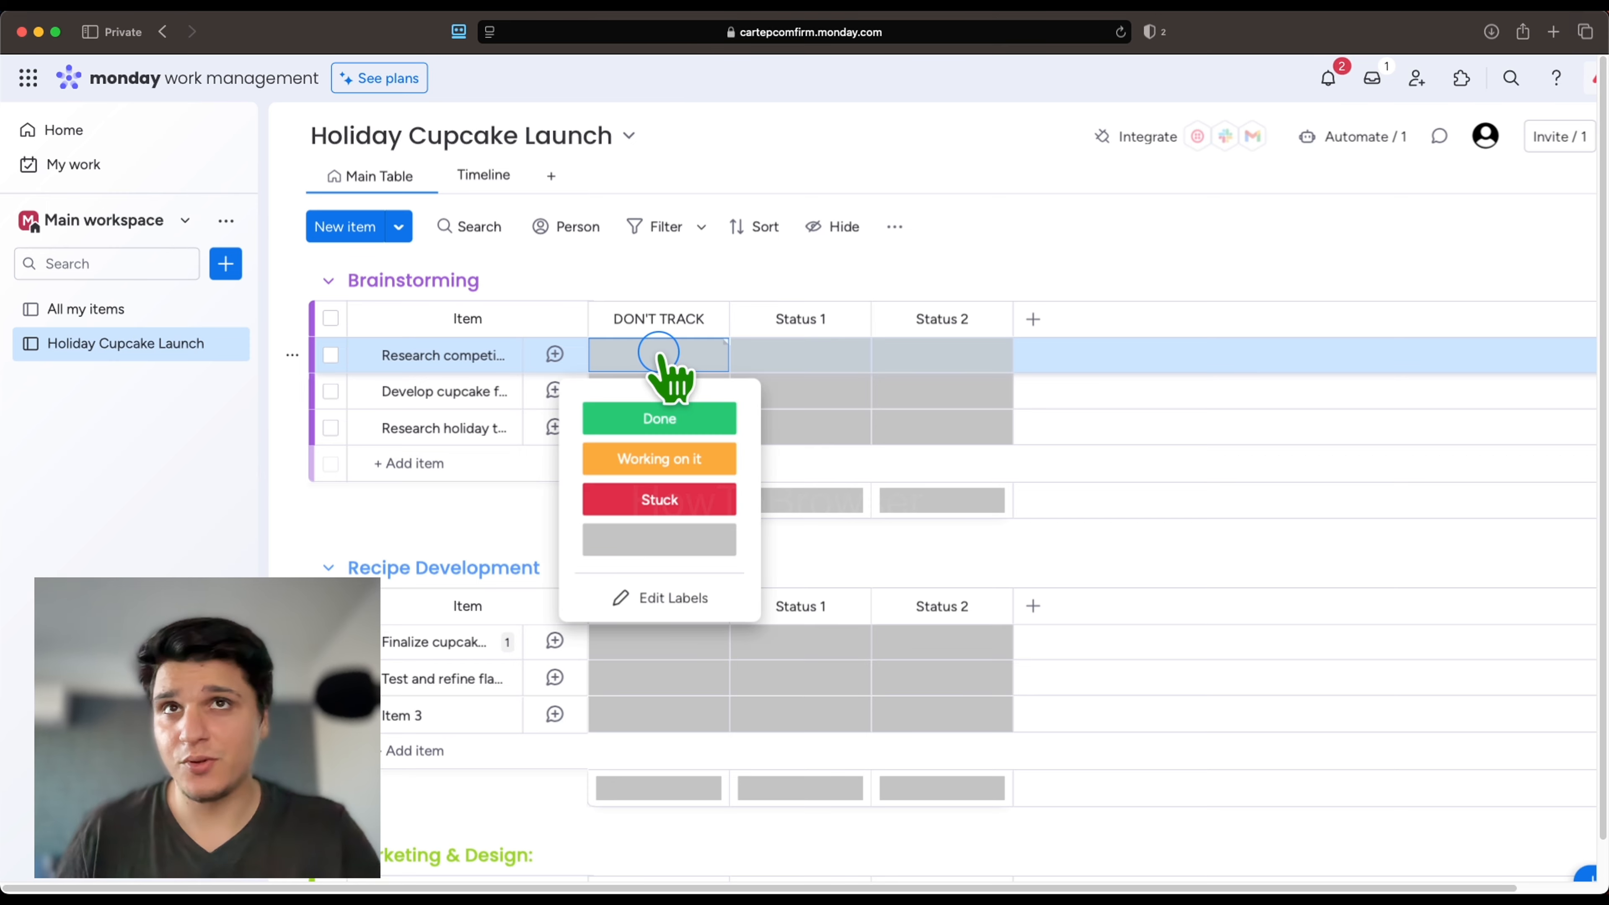
pyautogui.click(665, 556)
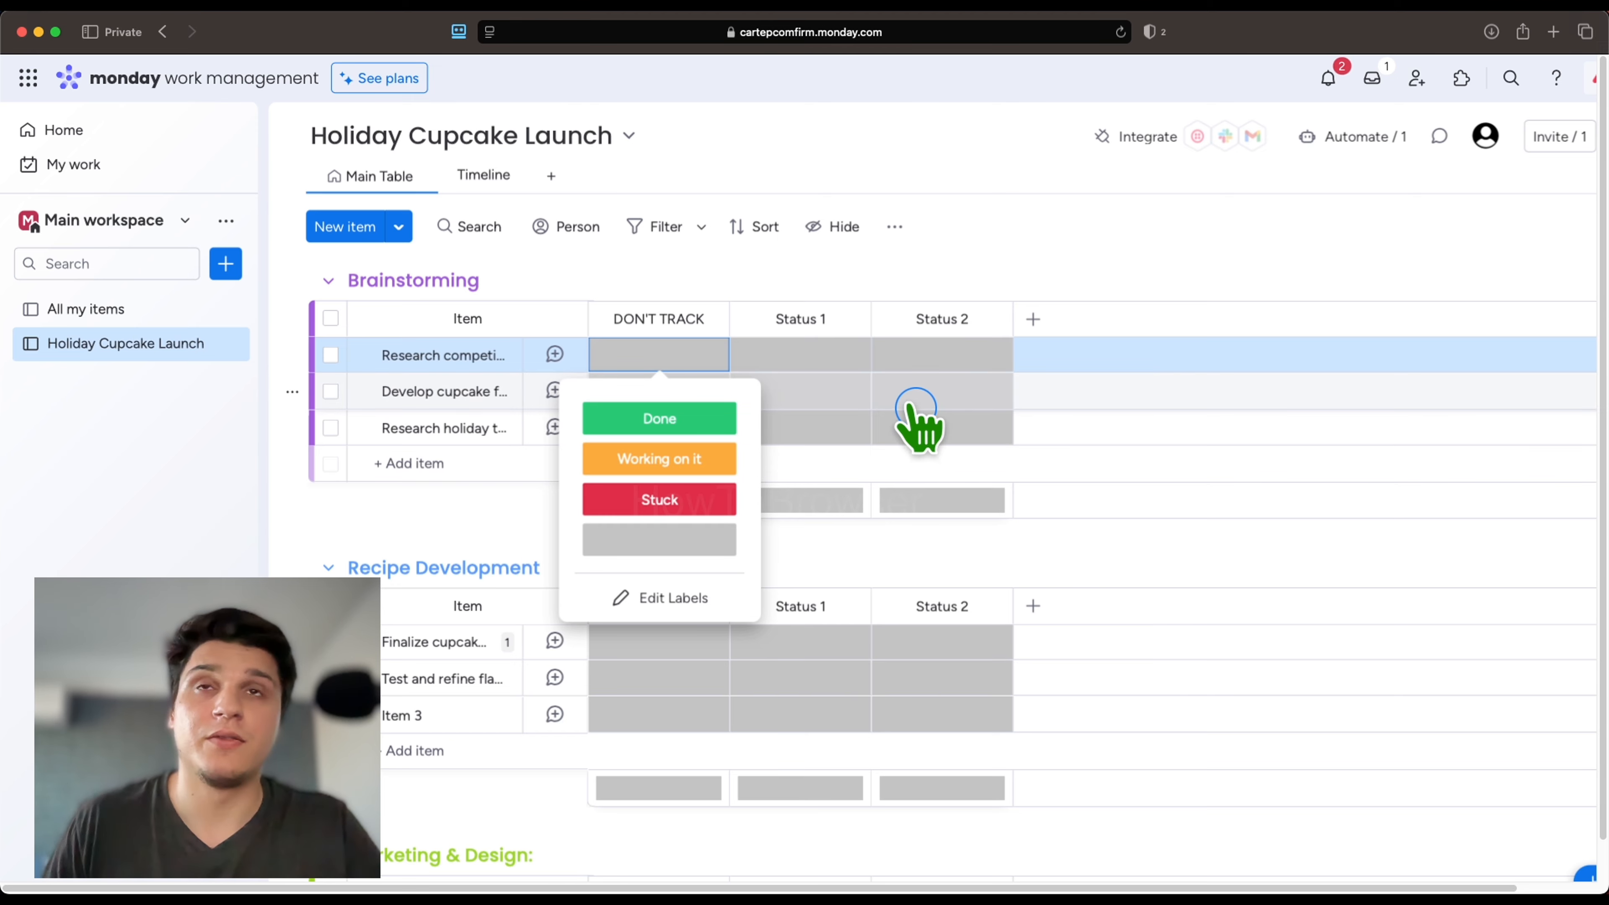
pyautogui.click(820, 364)
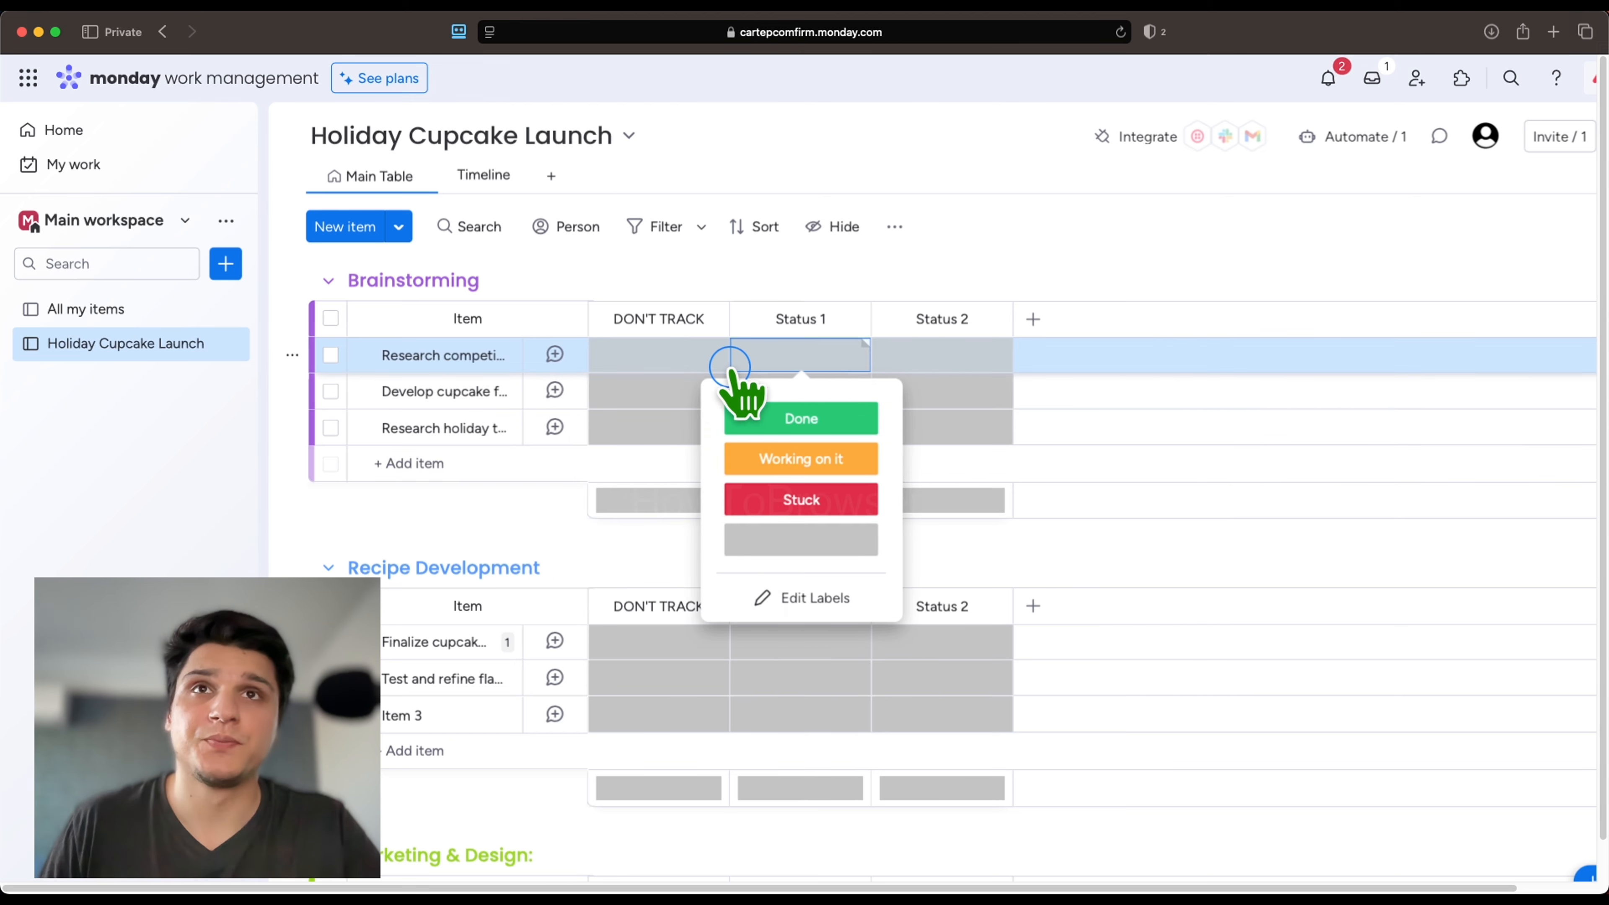
pyautogui.click(694, 363)
pyautogui.click(697, 419)
pyautogui.click(686, 367)
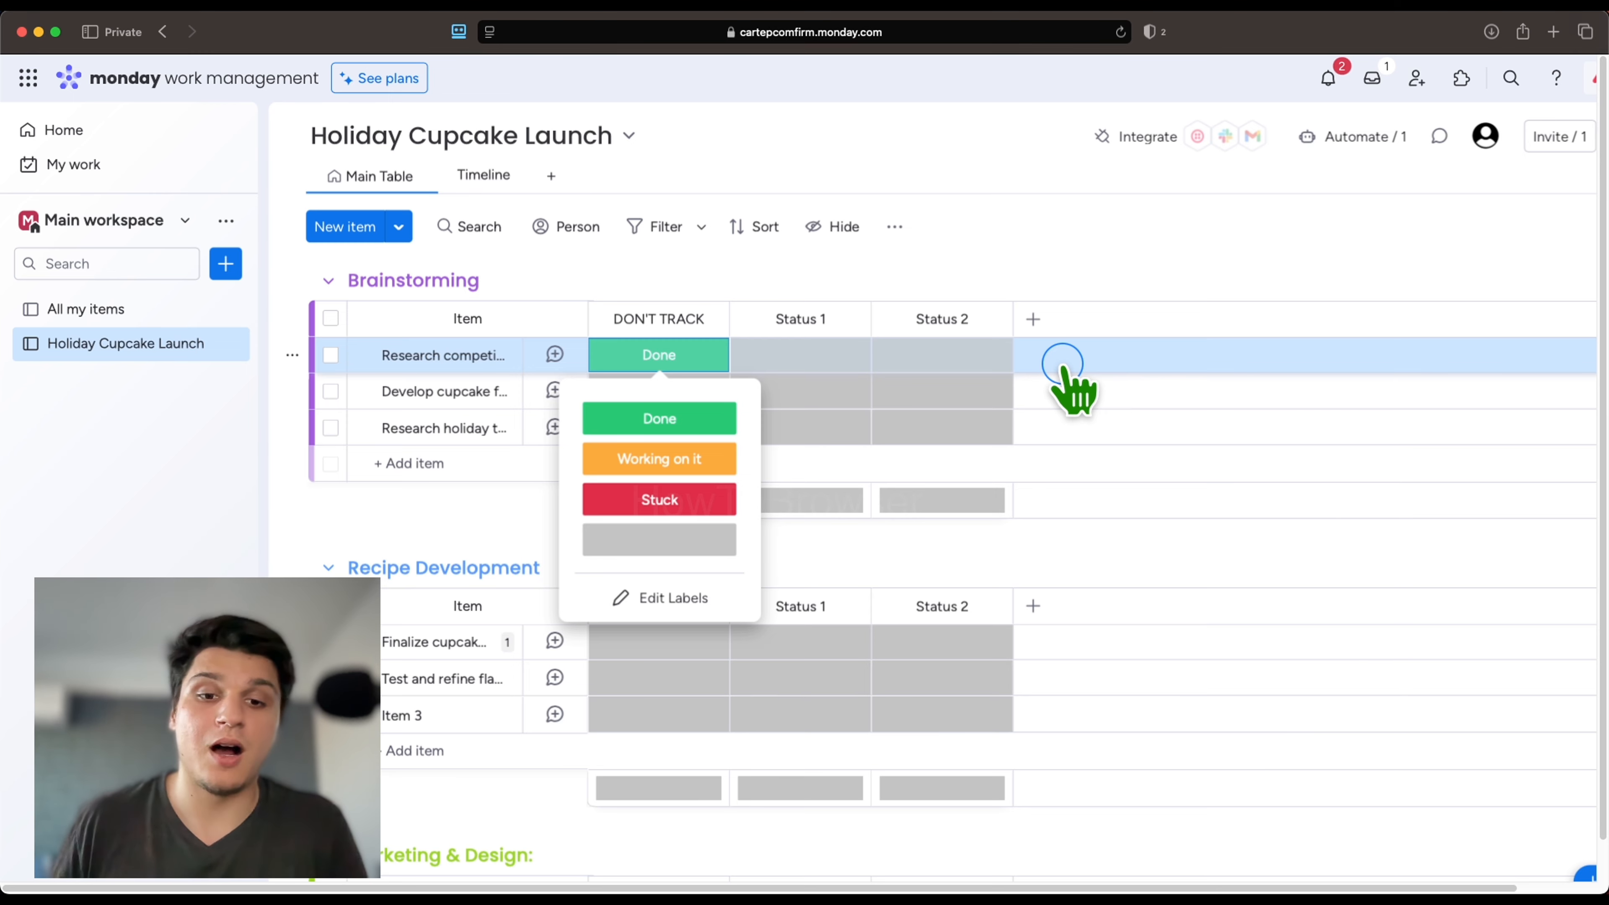
# Search the column types for "pro" and add a Progress tracking column after Status 2.
pyautogui.click(1033, 319)
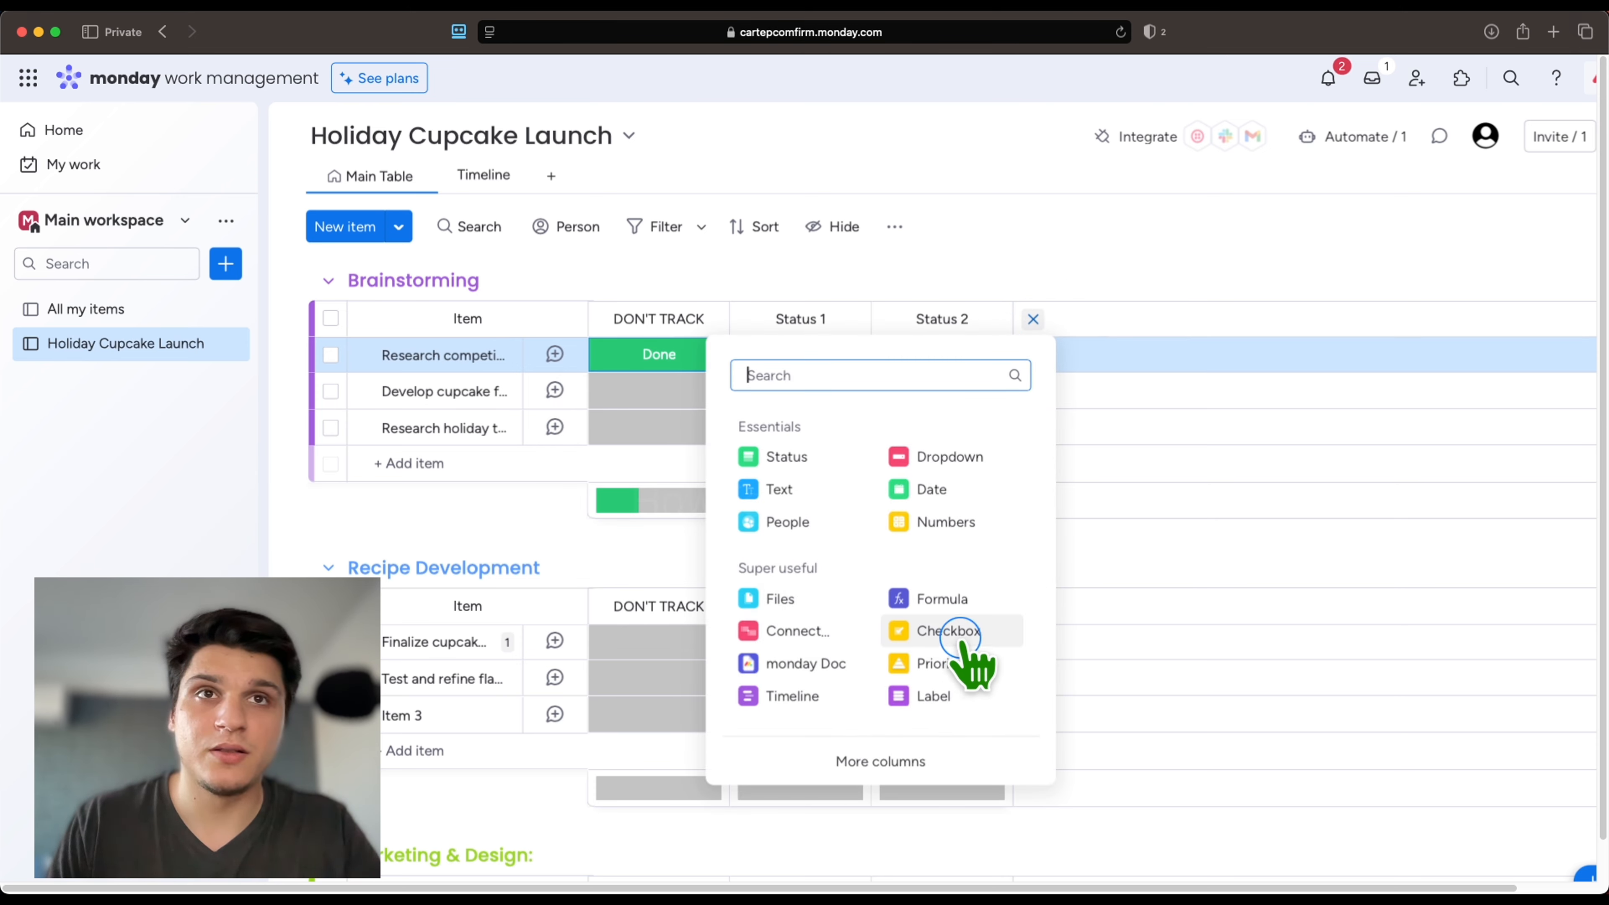
pyautogui.write('p')
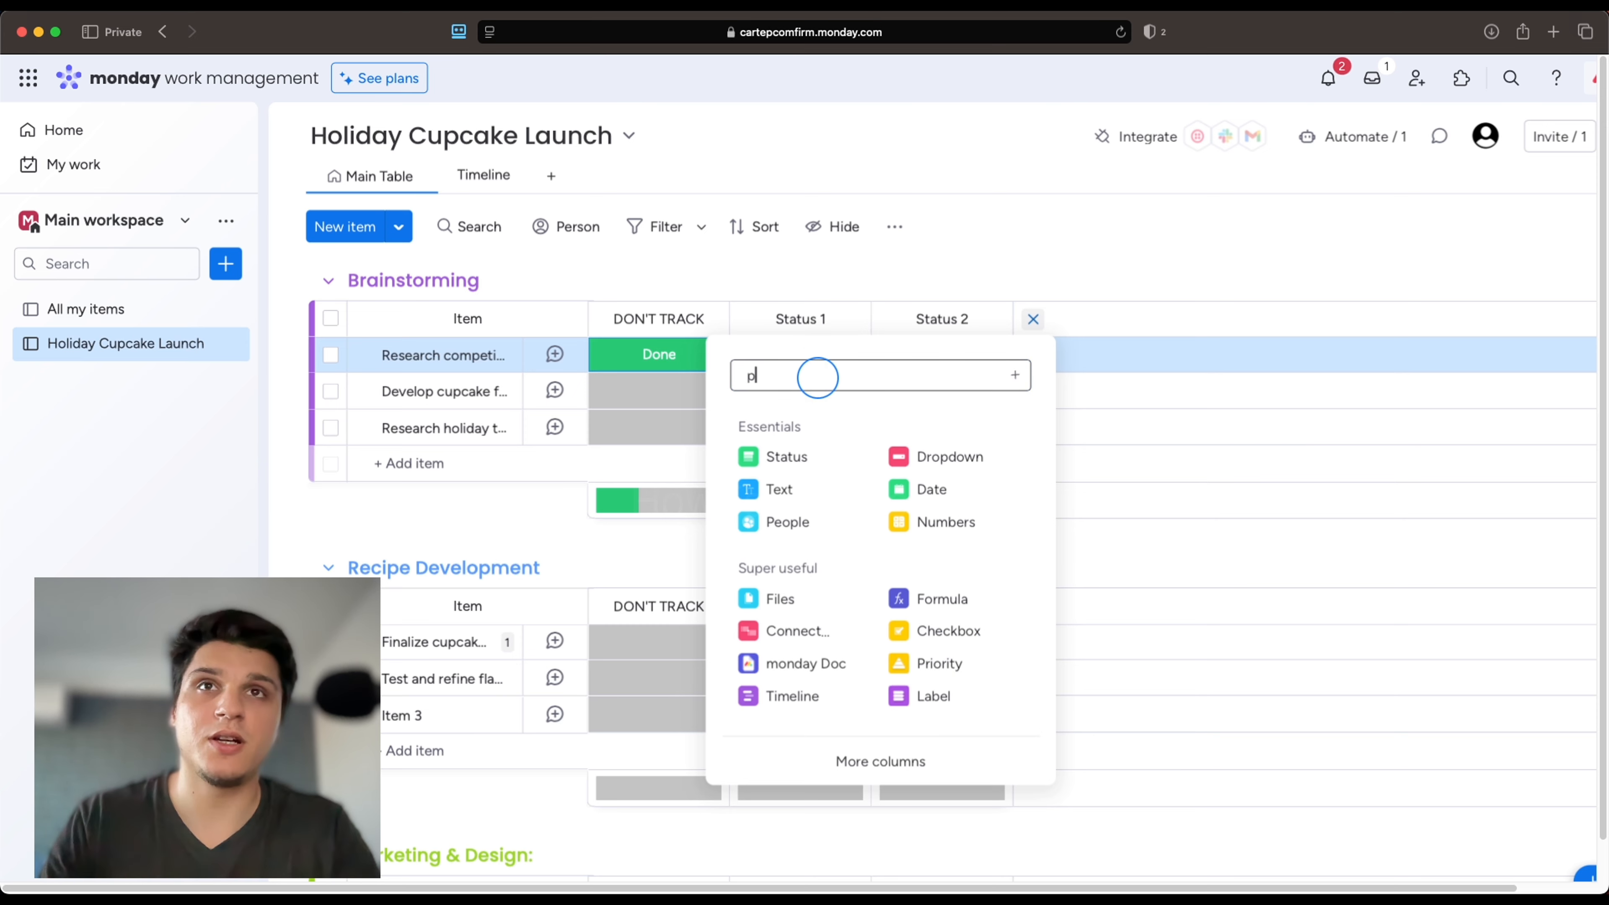
pyautogui.write('rore')
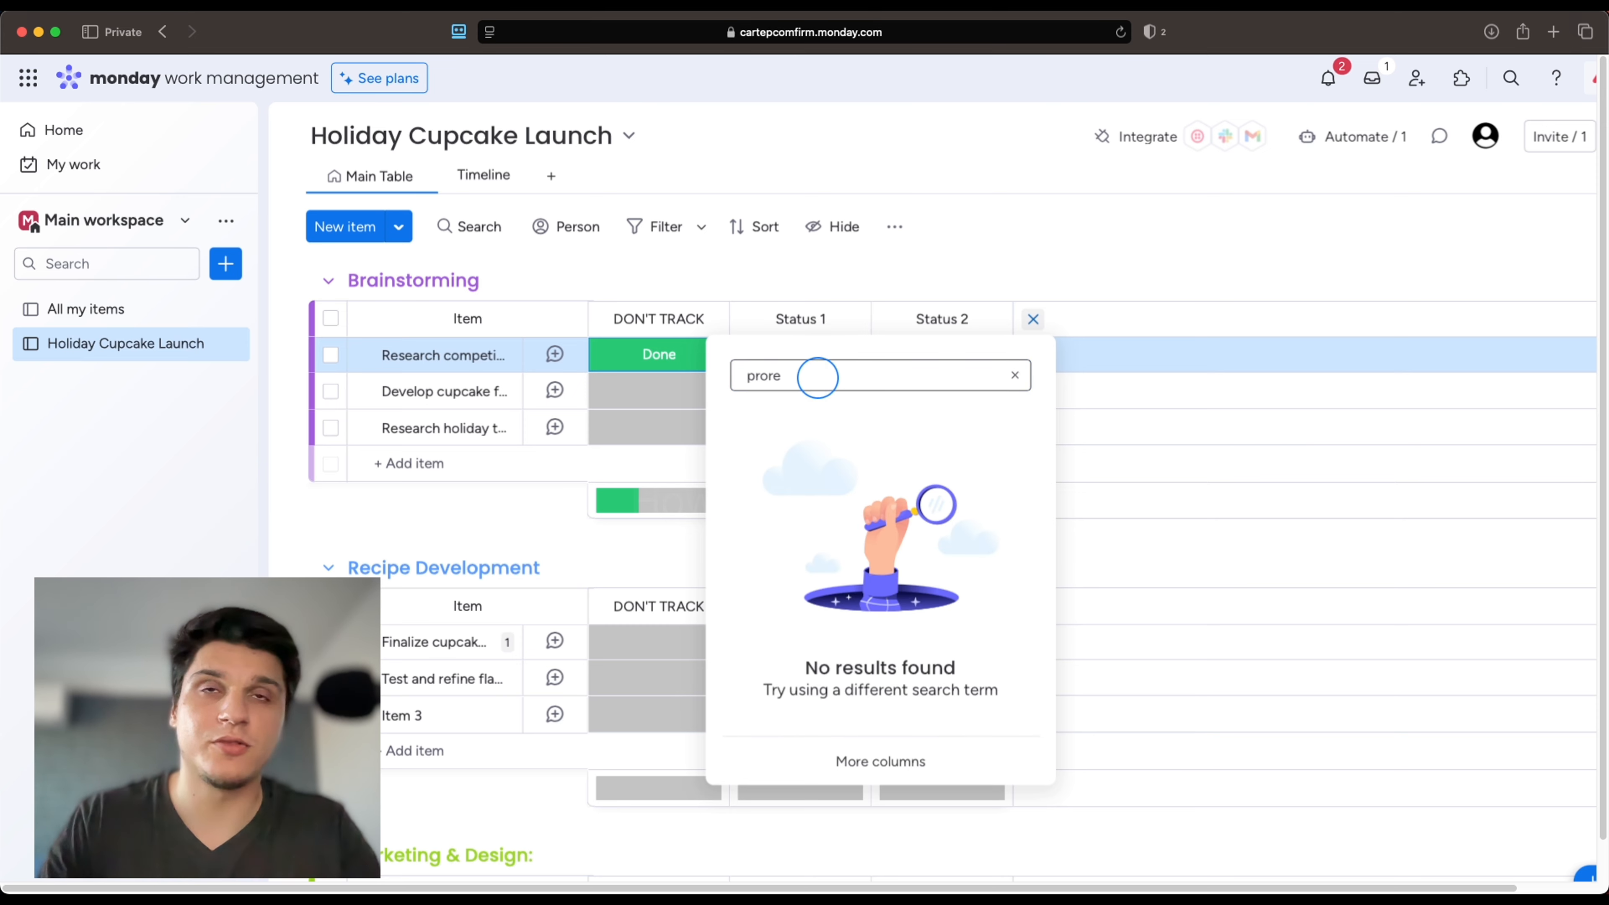
pyautogui.press('BackSpace')
pyautogui.press('BackSpace')
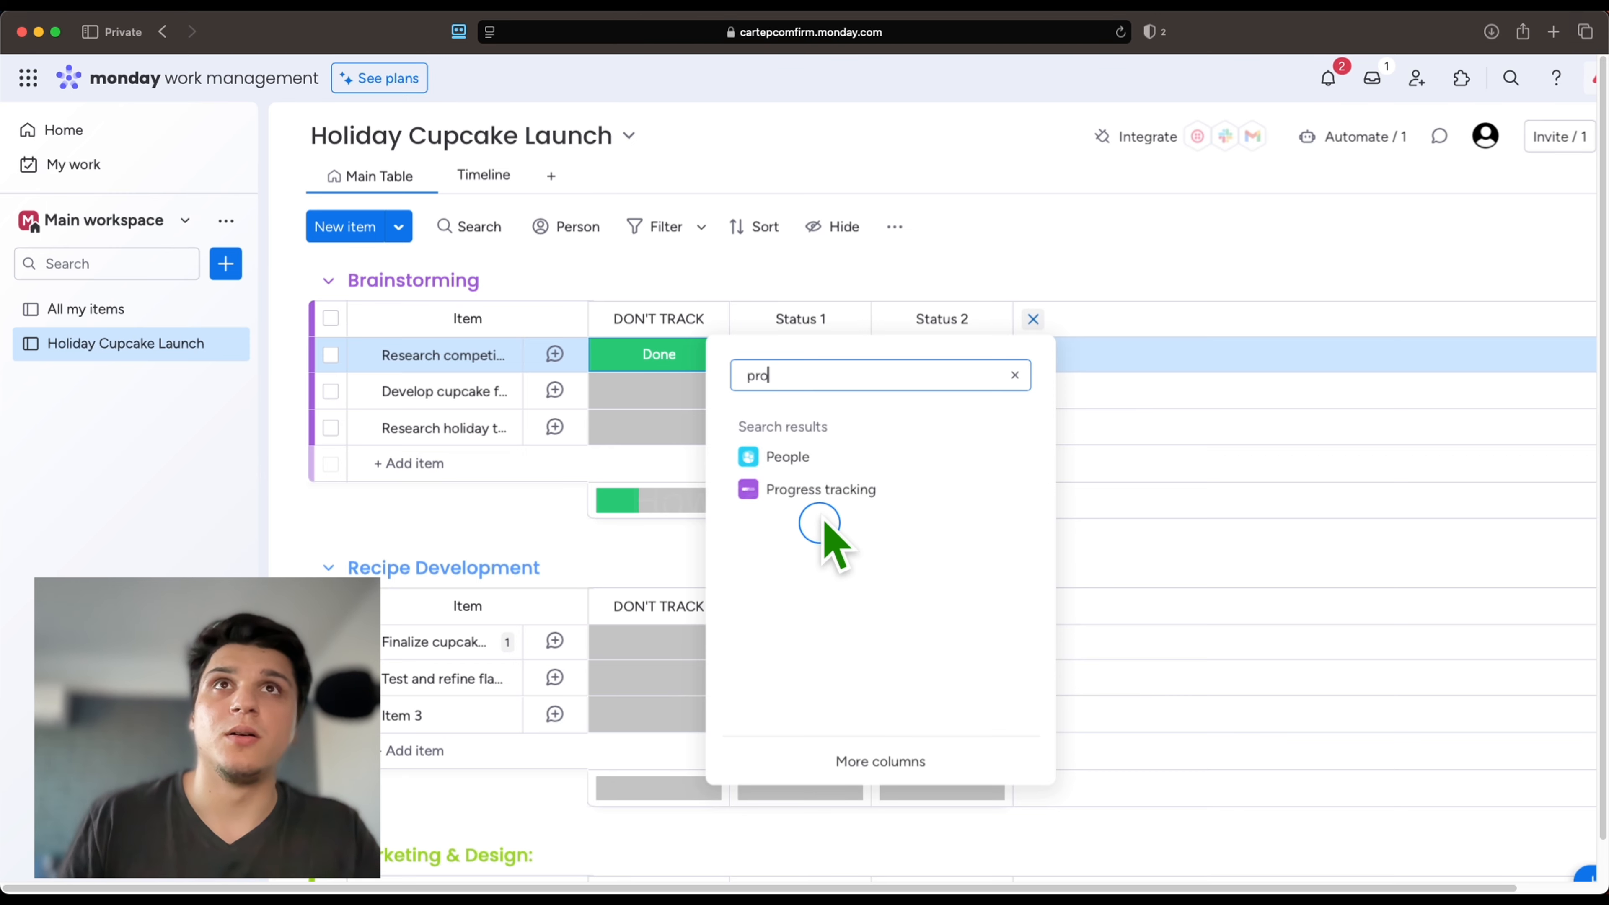
pyautogui.click(820, 491)
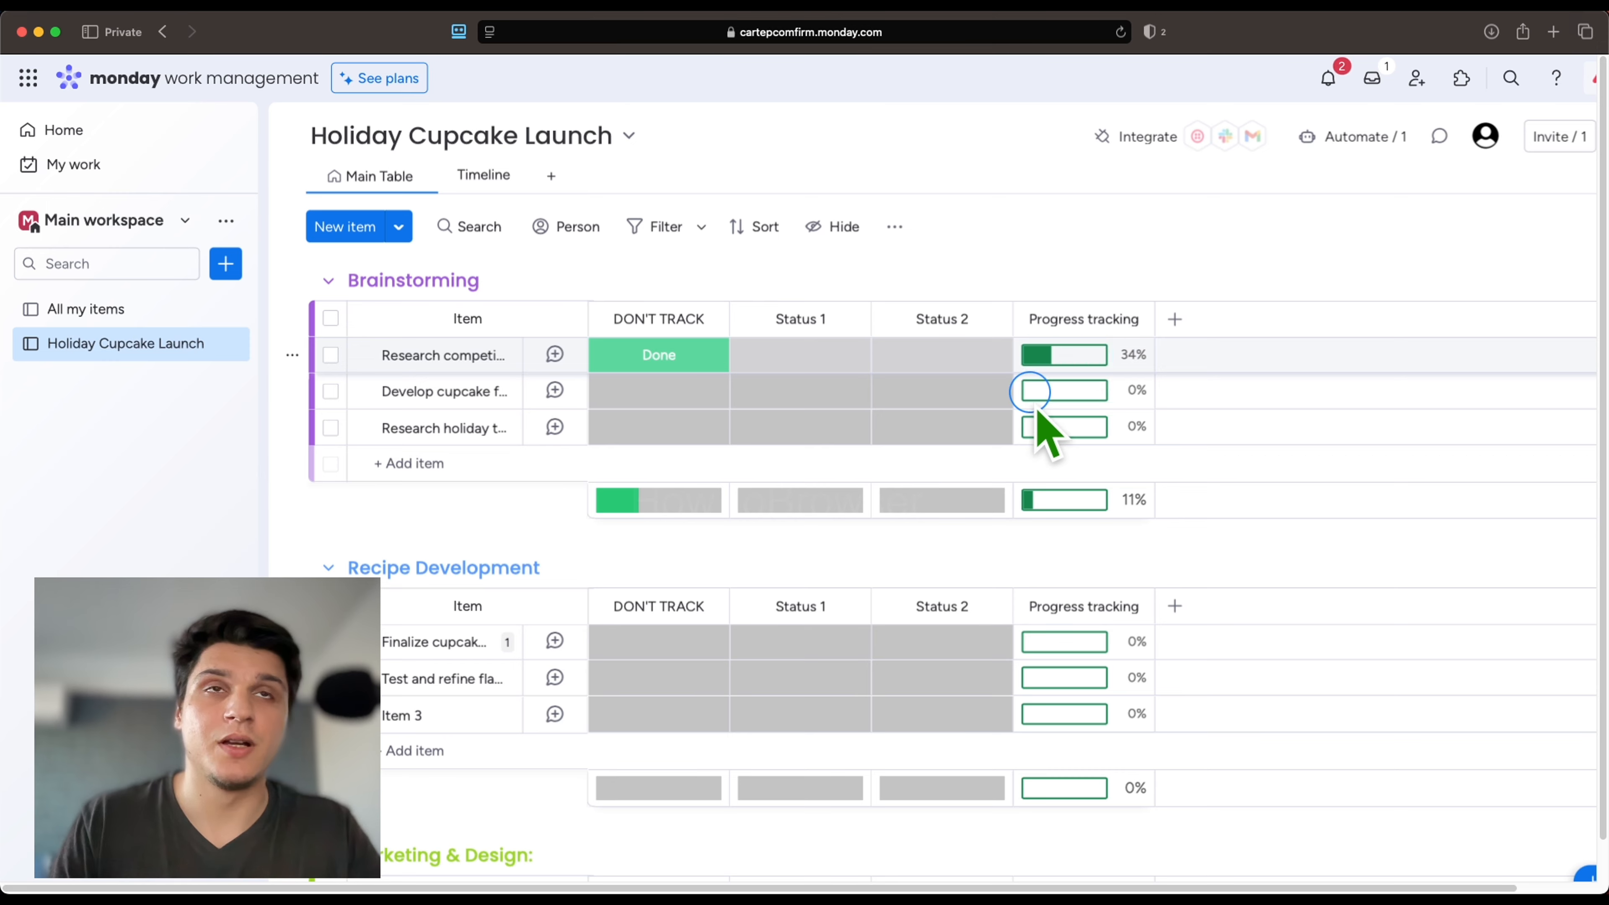
# Test the progress bar by switching the first Brainstorming item's DON'T TRACK status to blank, Working on it, and back to Done.
pyautogui.click(695, 358)
pyautogui.click(659, 537)
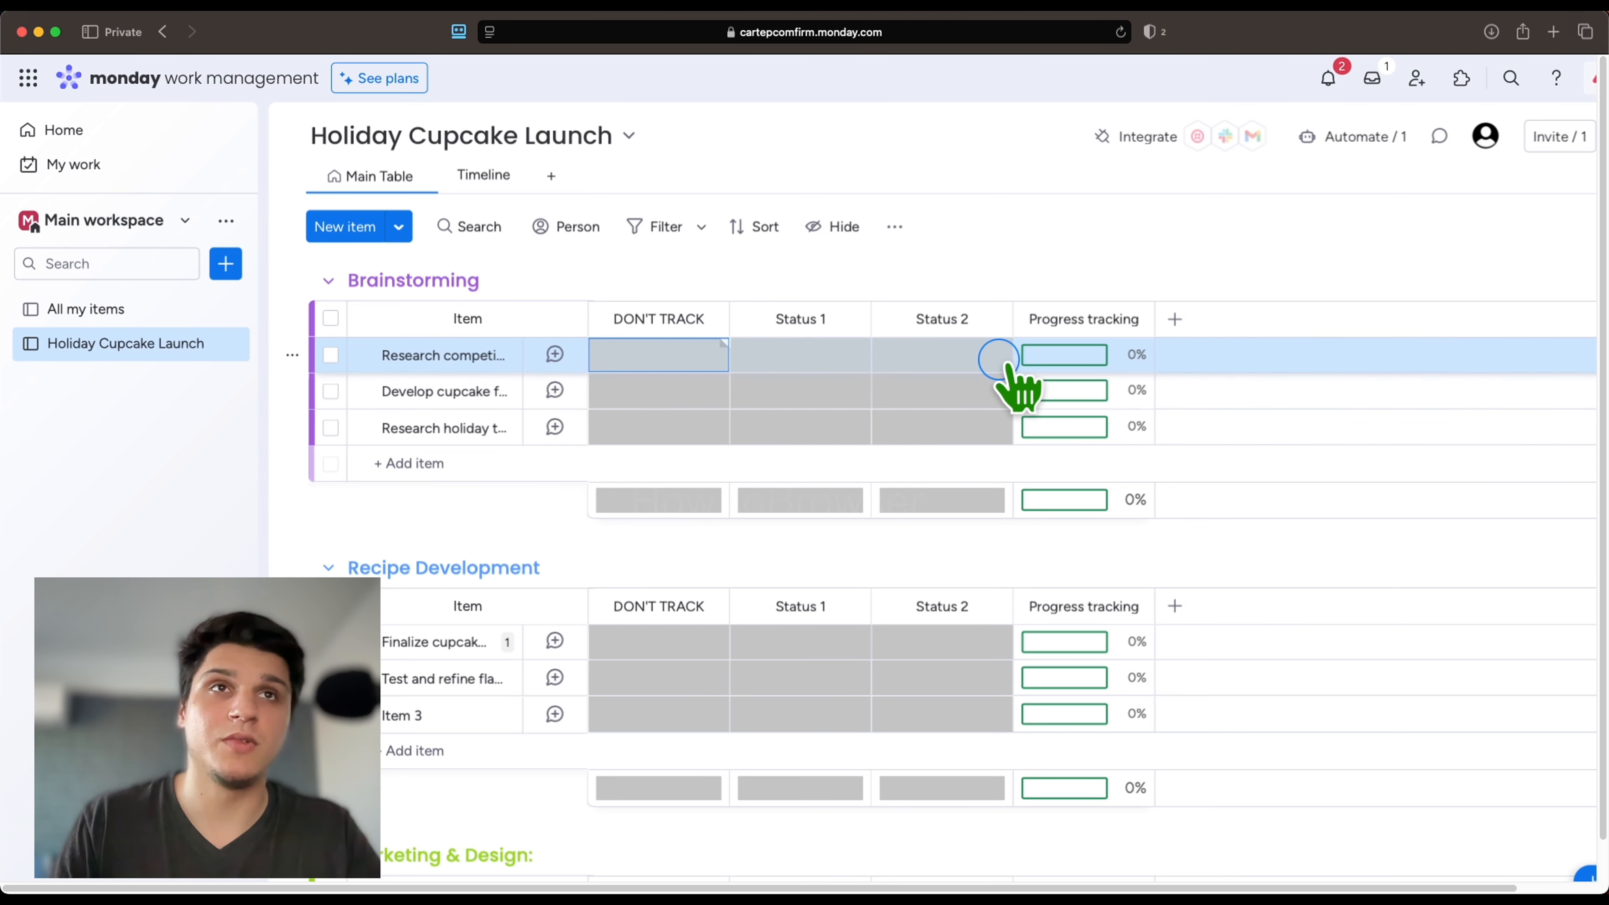
pyautogui.click(662, 356)
pyautogui.click(661, 456)
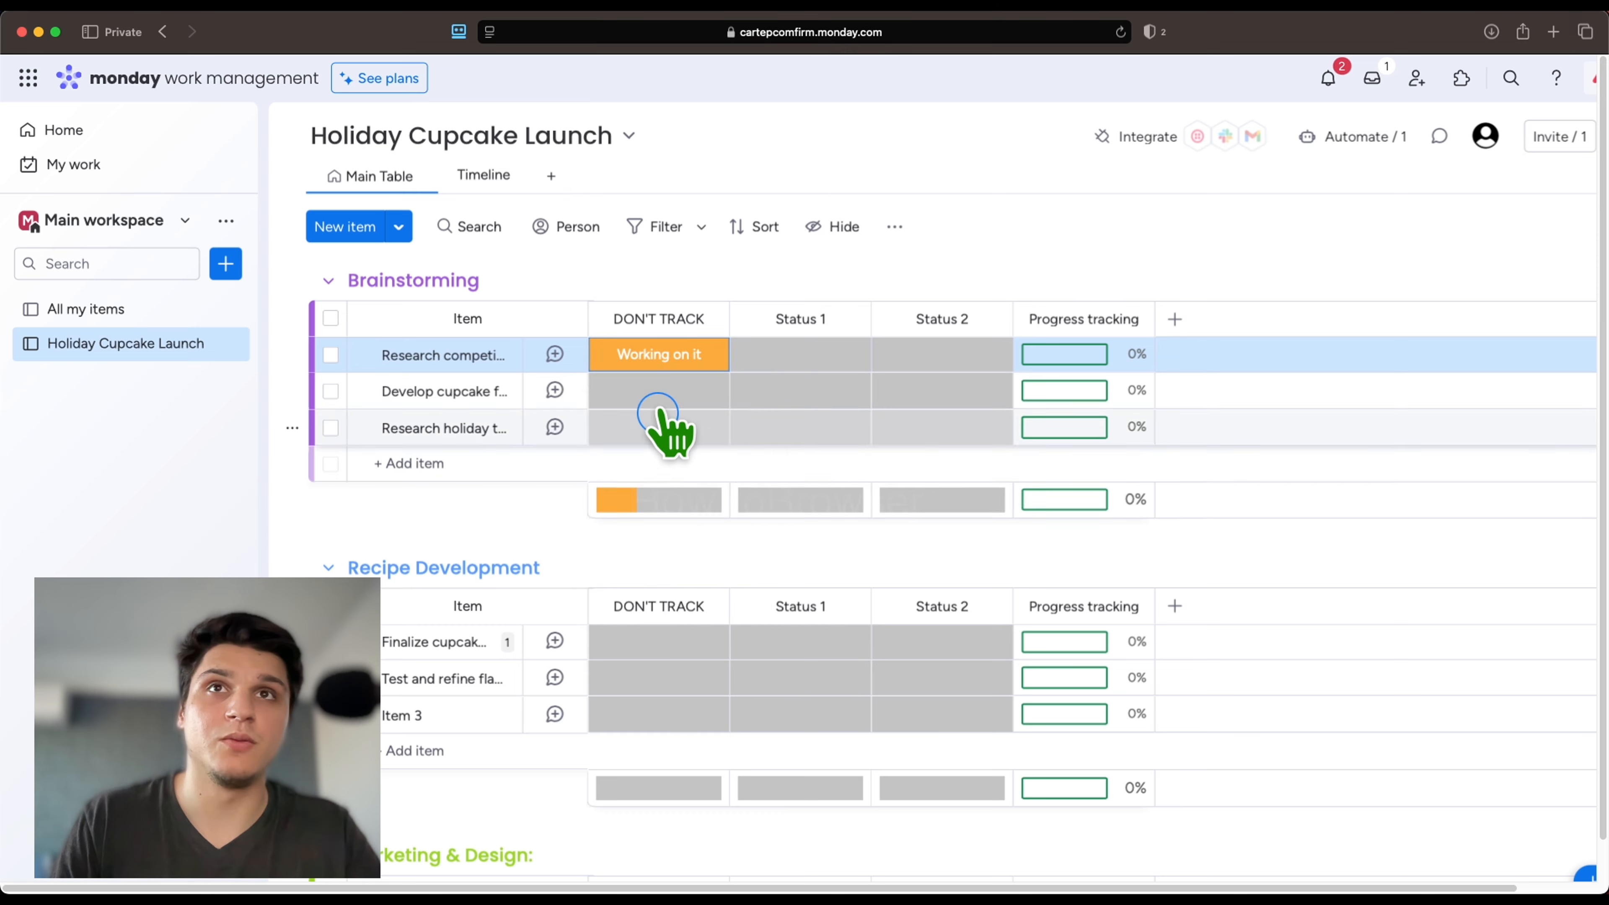
pyautogui.click(644, 360)
pyautogui.click(639, 409)
pyautogui.click(647, 360)
pyautogui.click(654, 409)
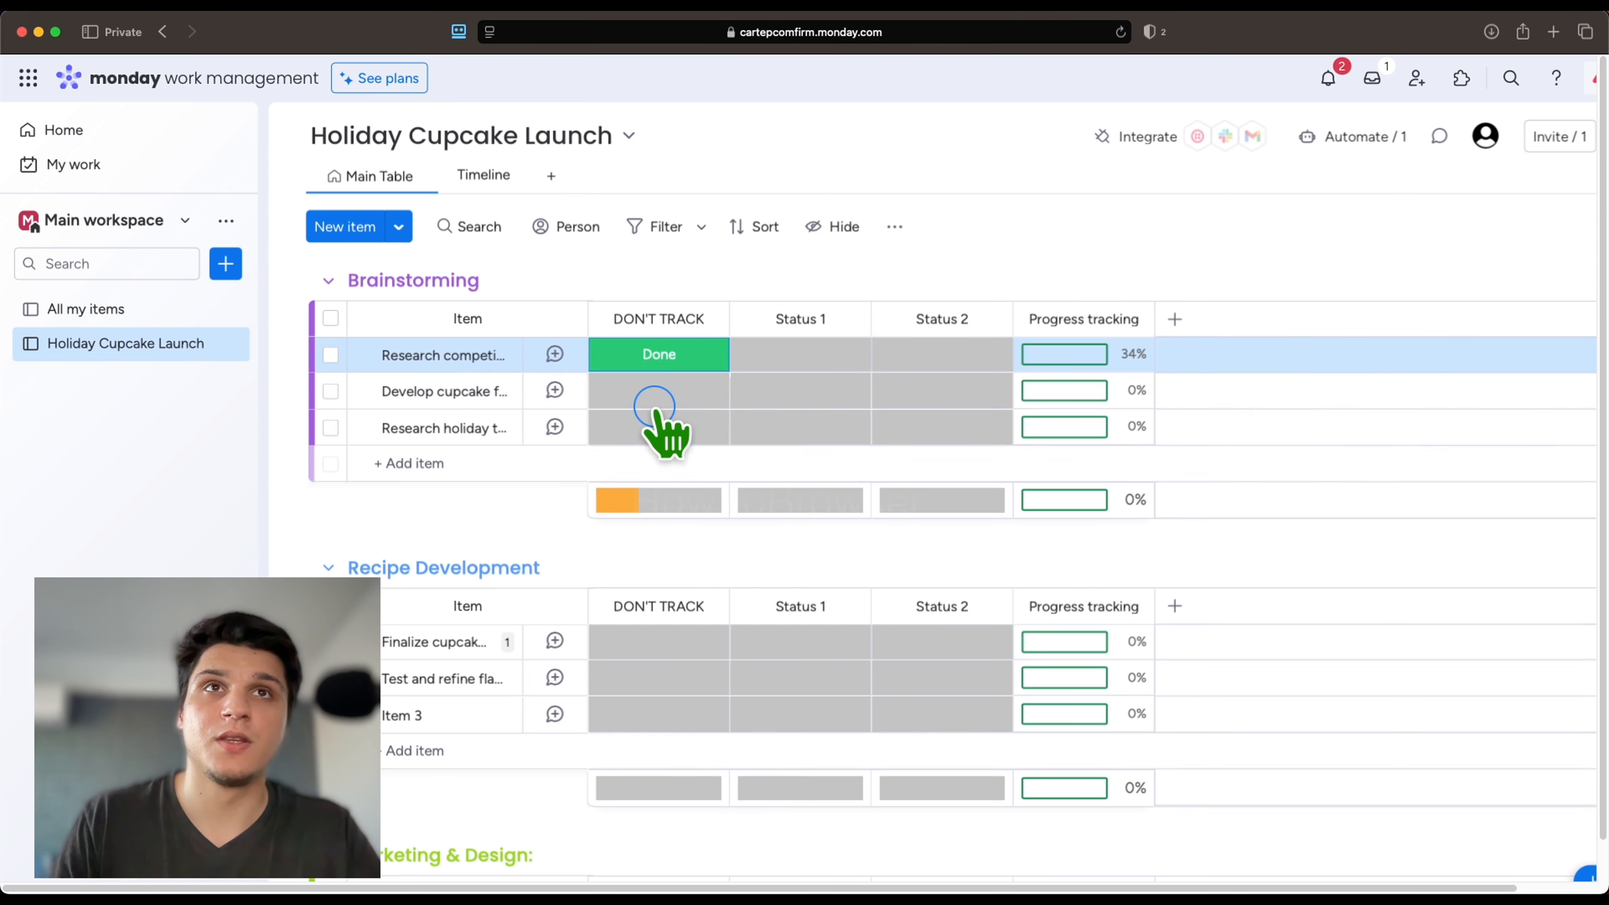
# Post the note "sds" on the Done status in the first Brainstorming item's DON'T TRACK cell.
pyautogui.click(722, 344)
pyautogui.click(673, 356)
pyautogui.click(684, 355)
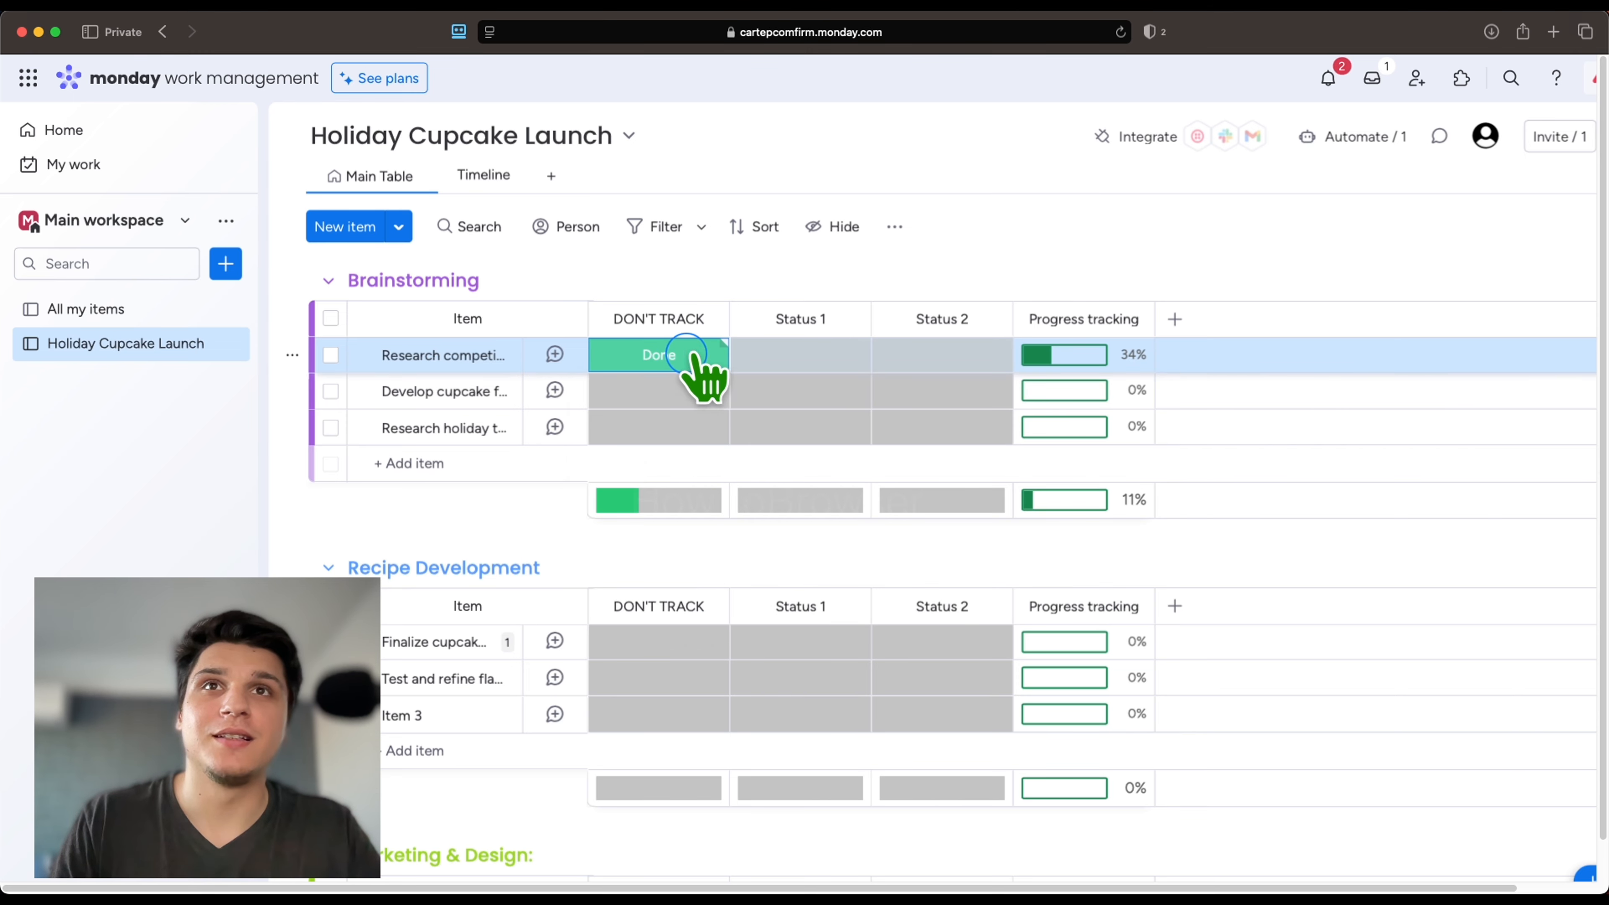
pyautogui.click(725, 342)
pyautogui.click(794, 507)
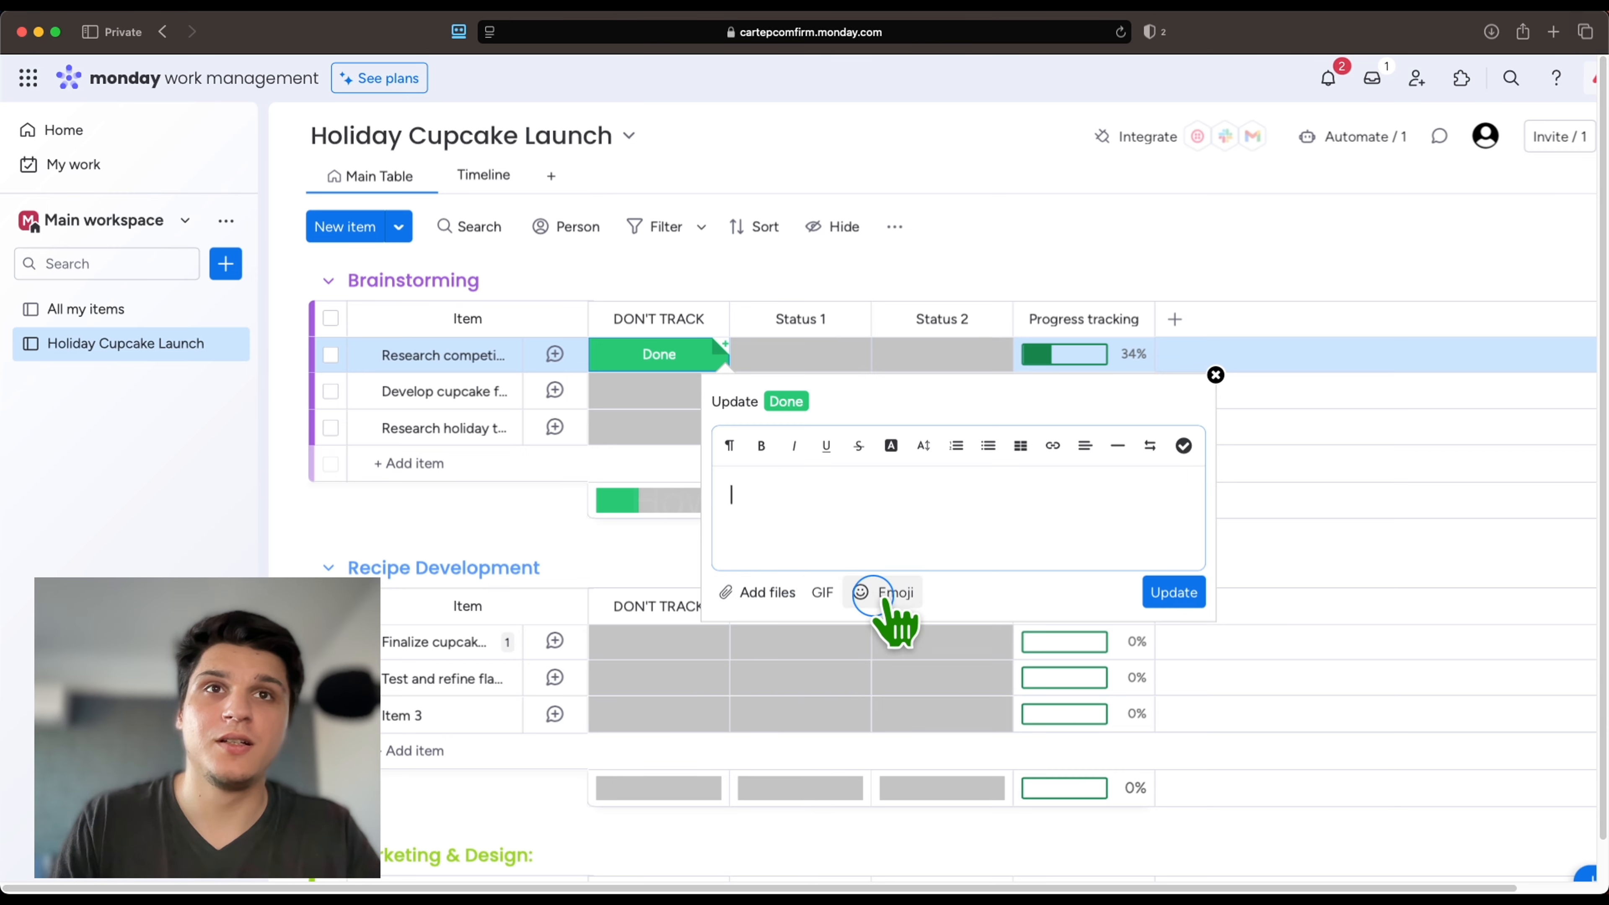
pyautogui.click(792, 508)
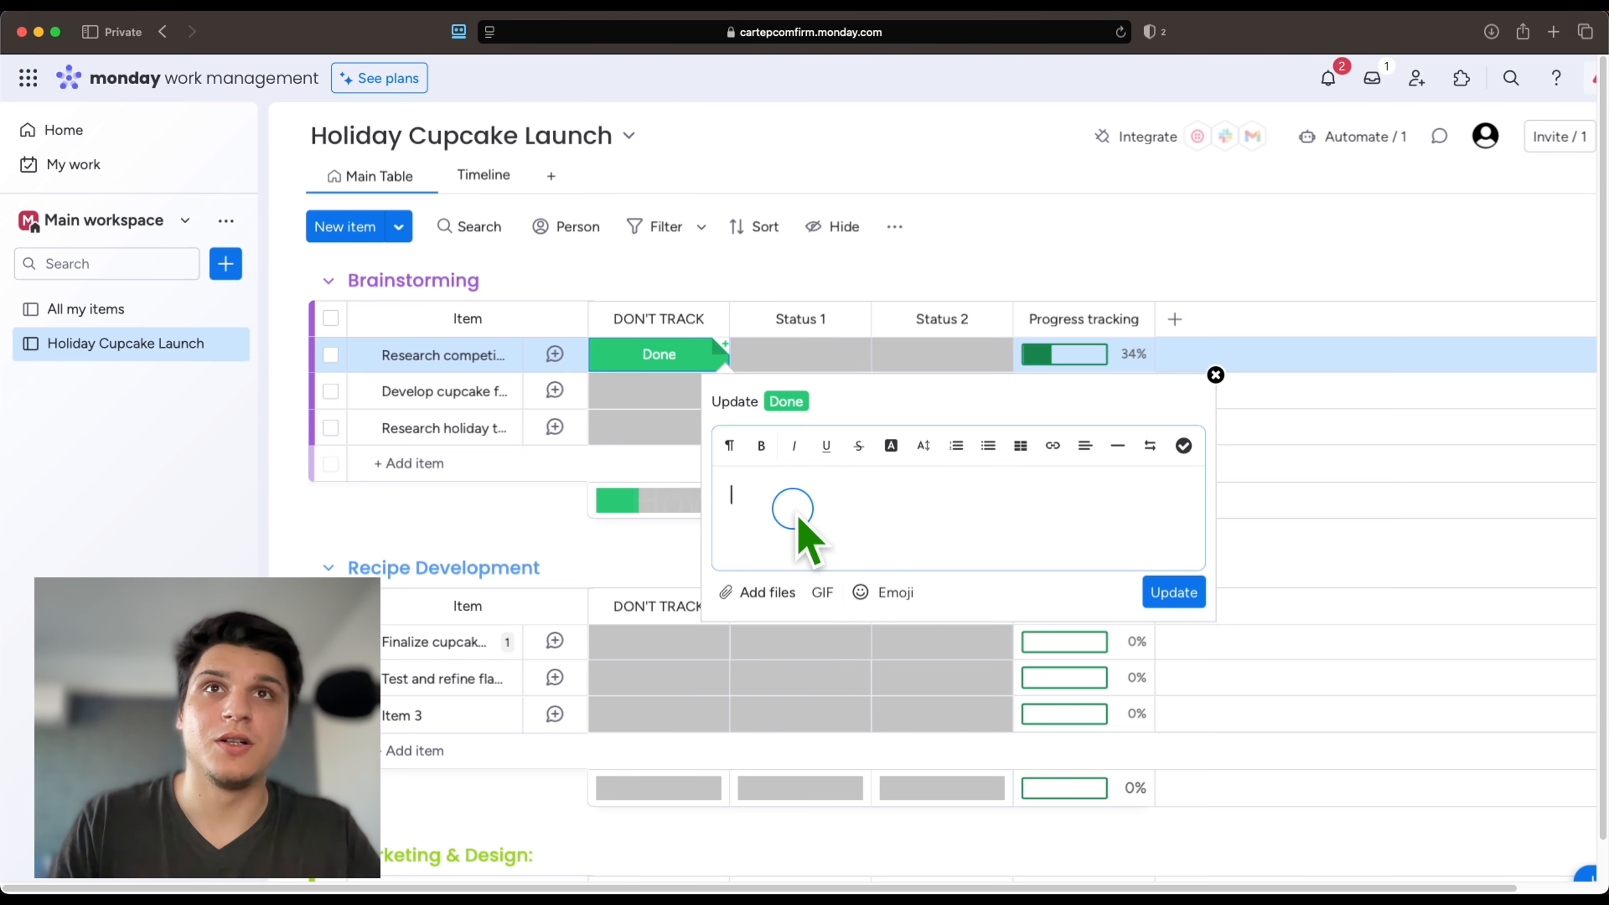
pyautogui.write('info')
pyautogui.click(1174, 592)
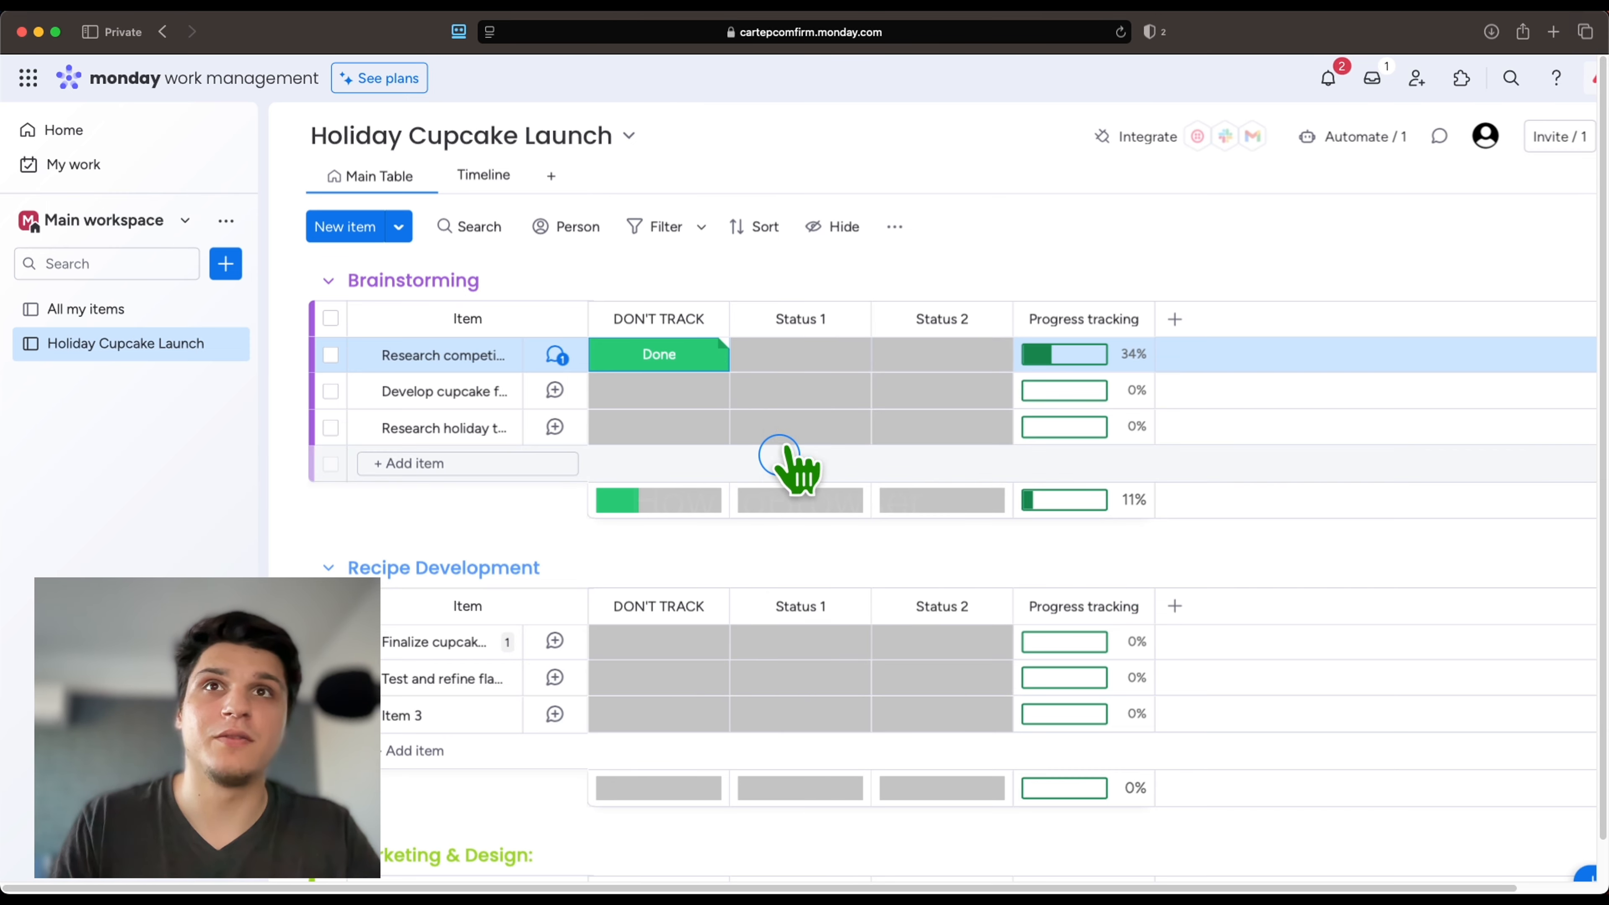
# Open the first Brainstorming item's updates to check the posted status note, and close them.
pyautogui.click(558, 357)
pyautogui.click(998, 204)
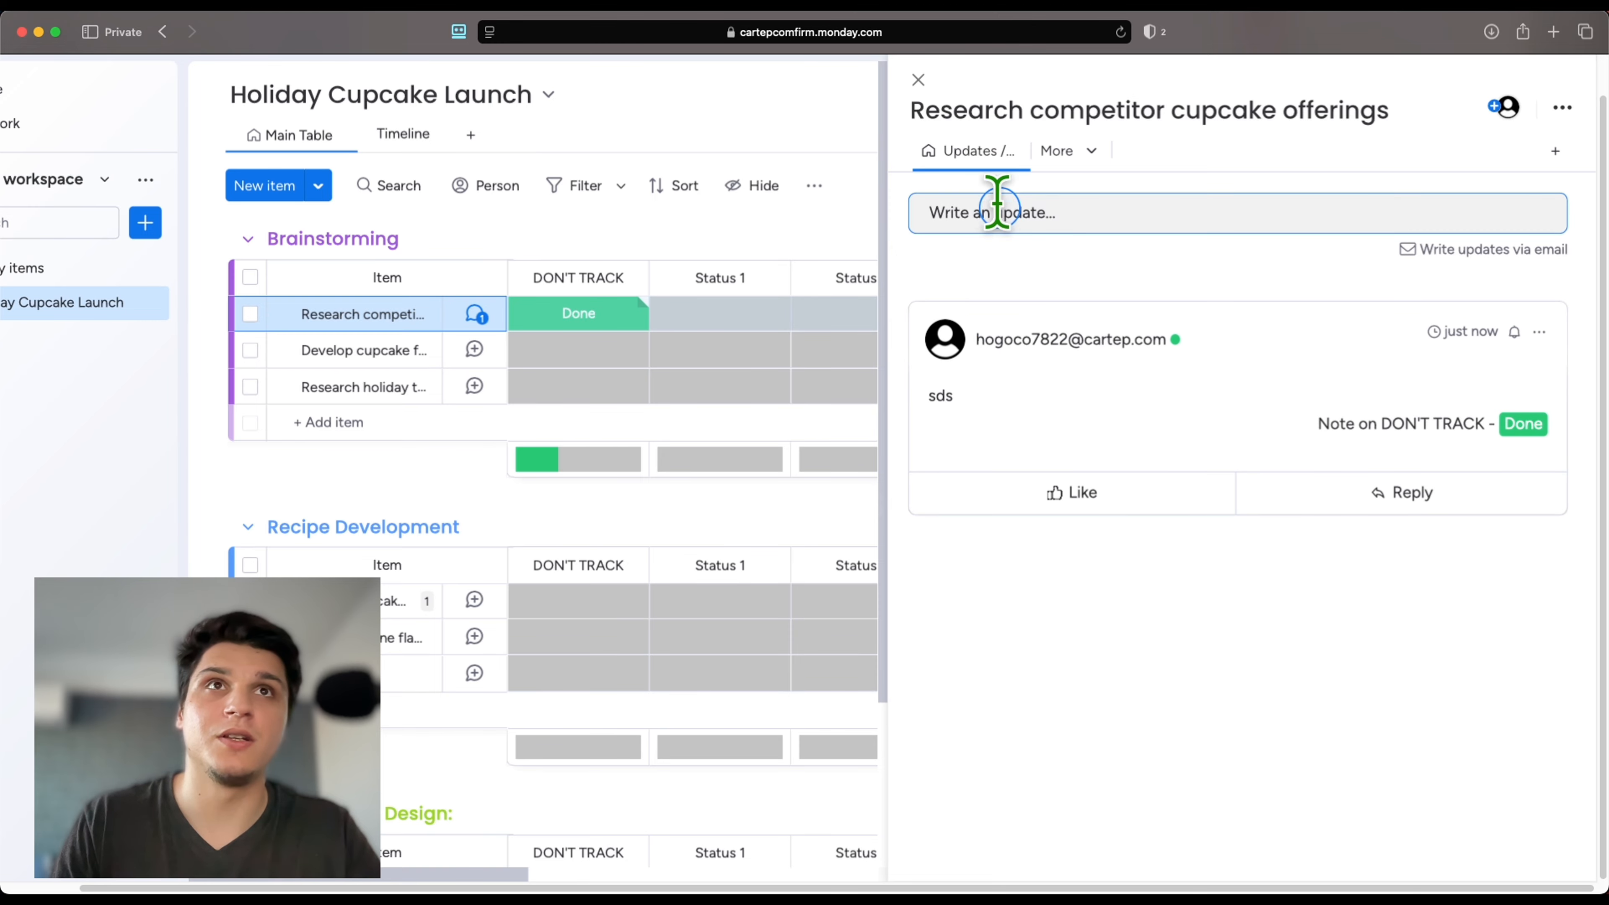
pyautogui.click(918, 79)
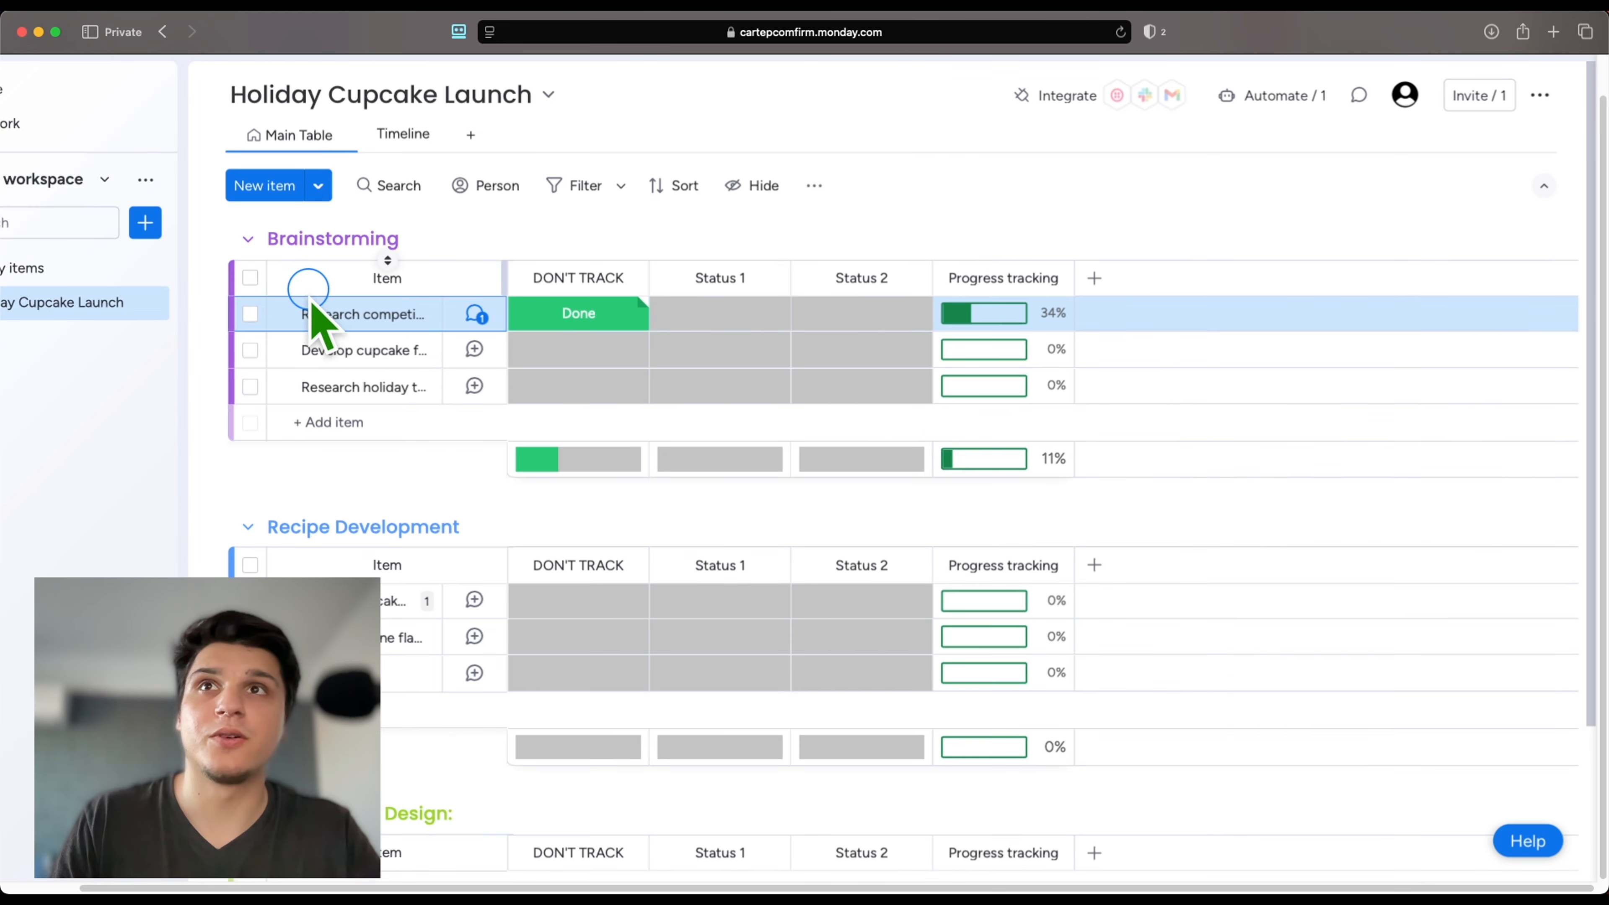
# Widen the Item column to fit the full item names, and view the details of Research competitor cupcake offerings.
pyautogui.click(313, 314)
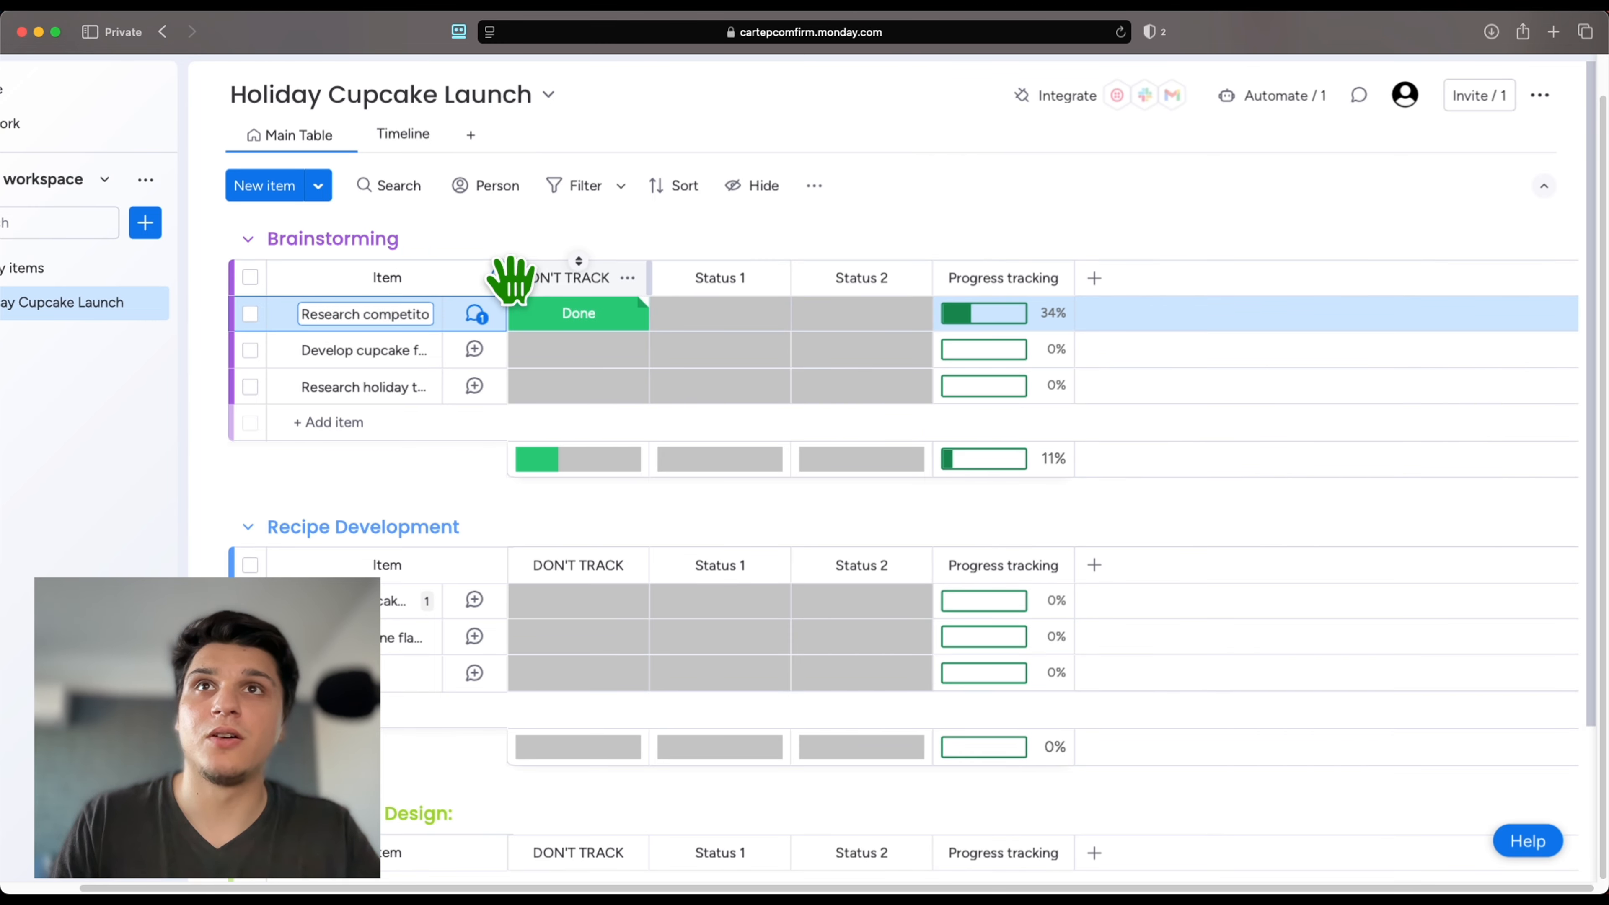
pyautogui.moveTo(510, 279); pyautogui.dragTo(659, 305)
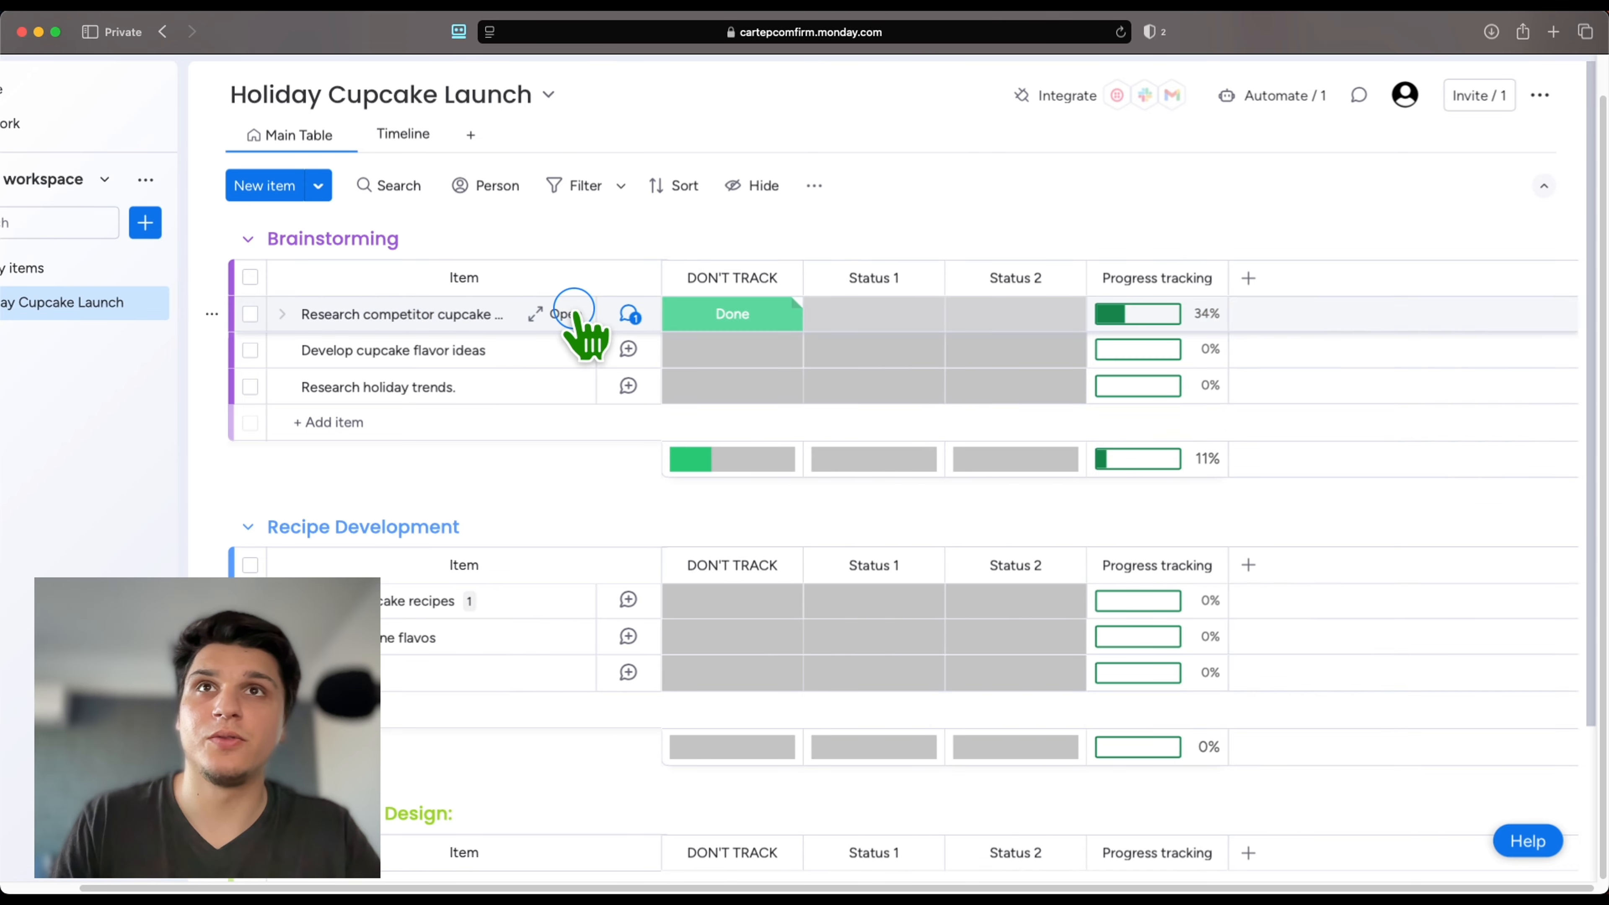
pyautogui.click(570, 313)
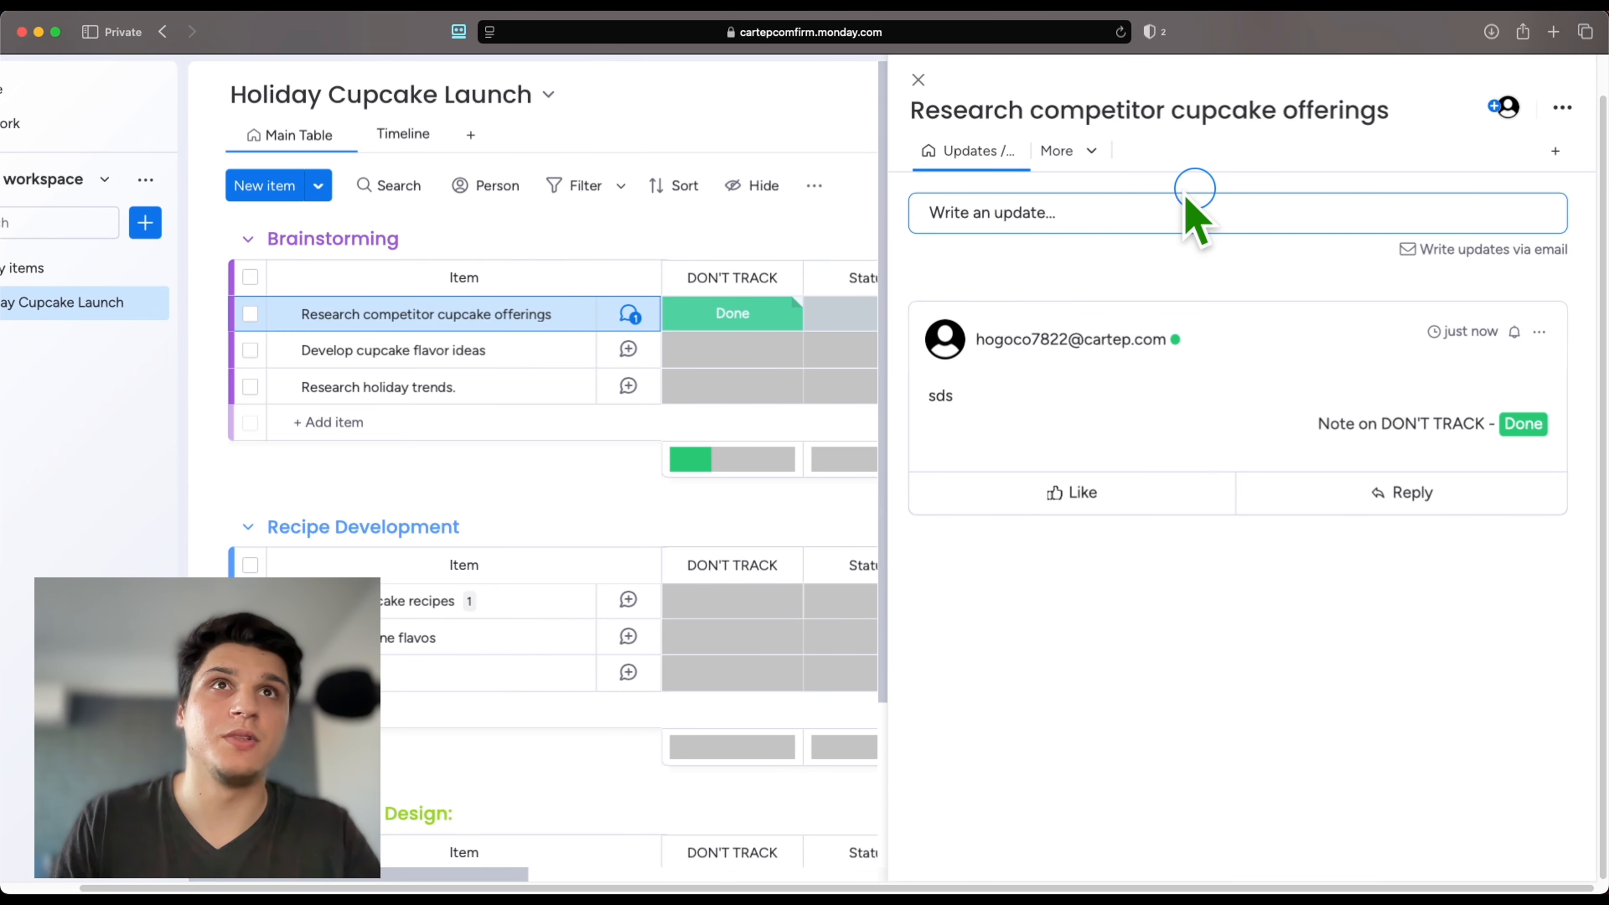
pyautogui.click(1029, 216)
pyautogui.click(918, 79)
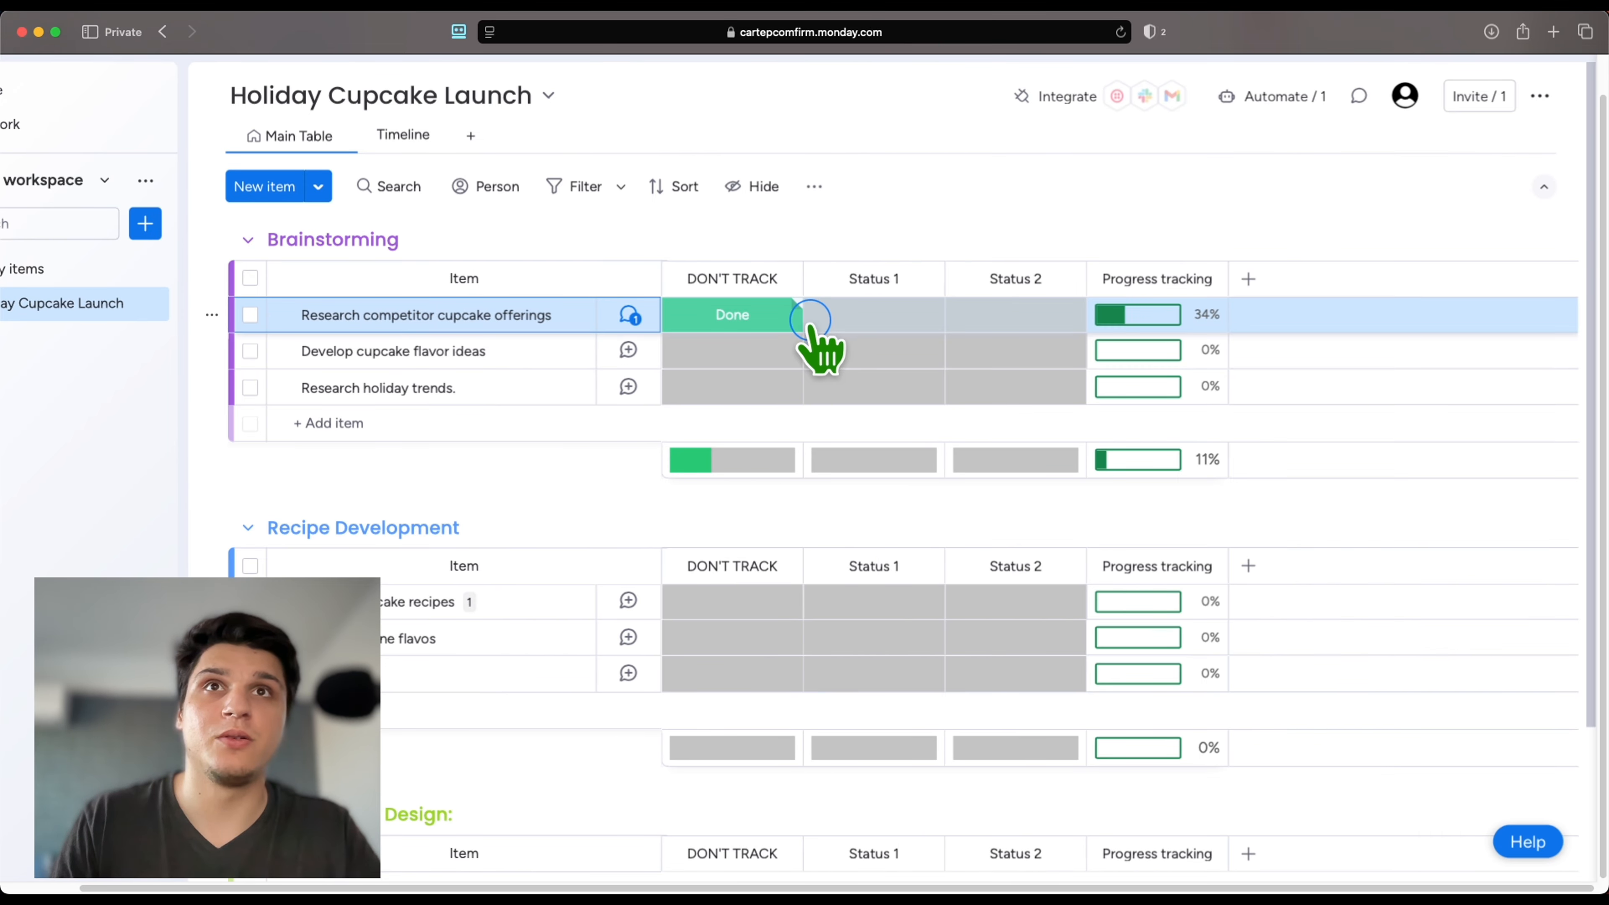
# For Research competitor cupcake offerings, set DON'T TRACK to Stuck and Status 1 to Done.
pyautogui.click(714, 321)
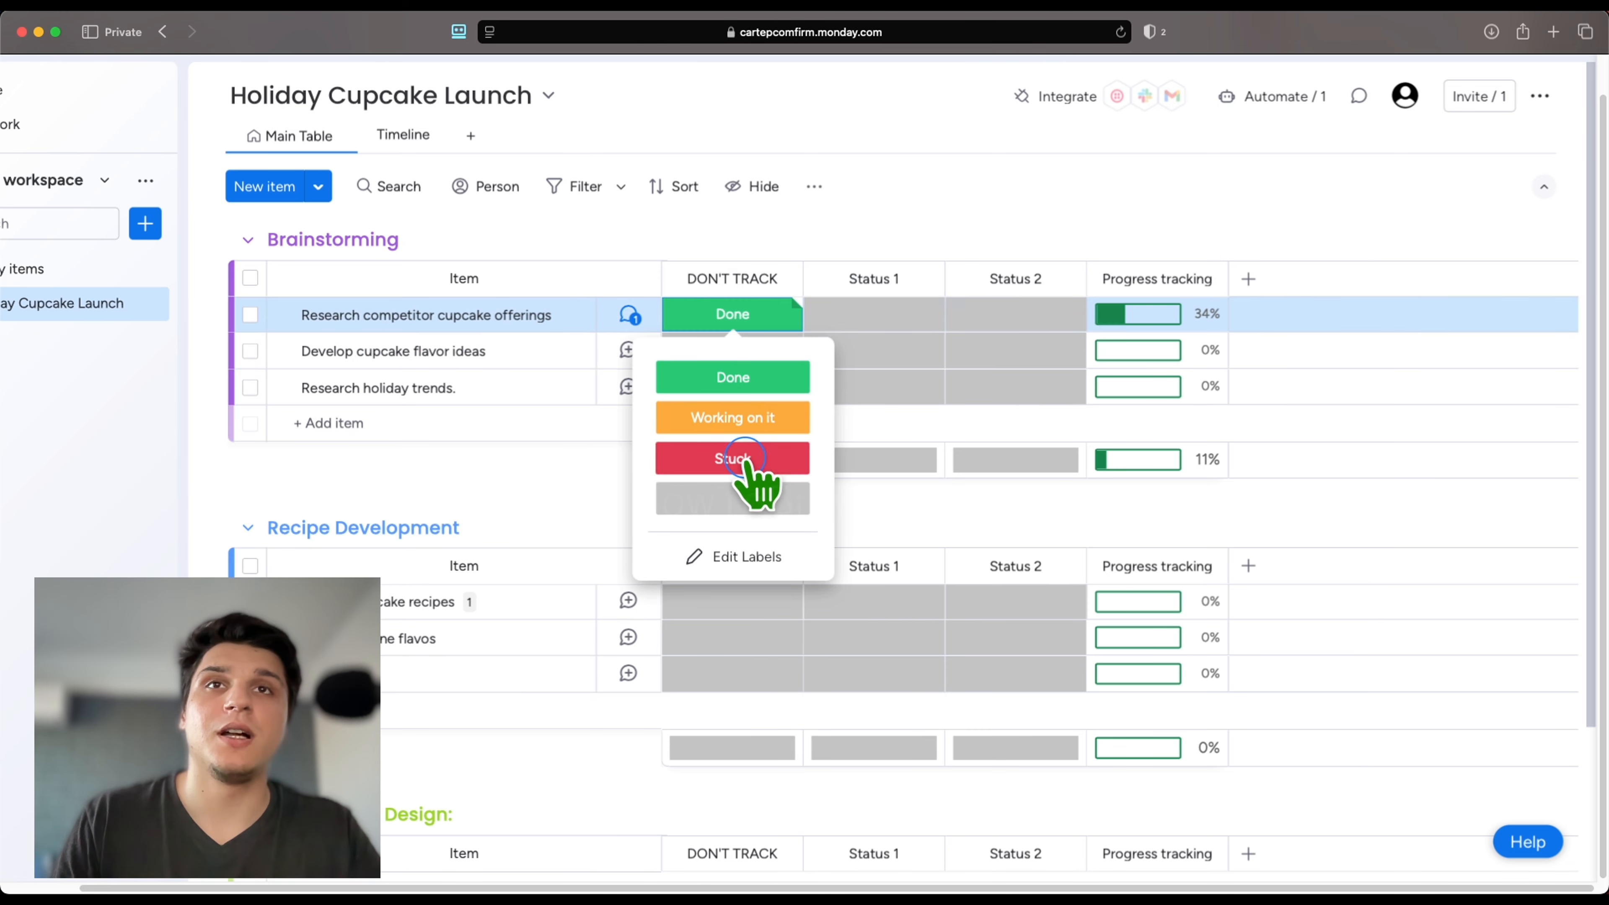
pyautogui.click(744, 458)
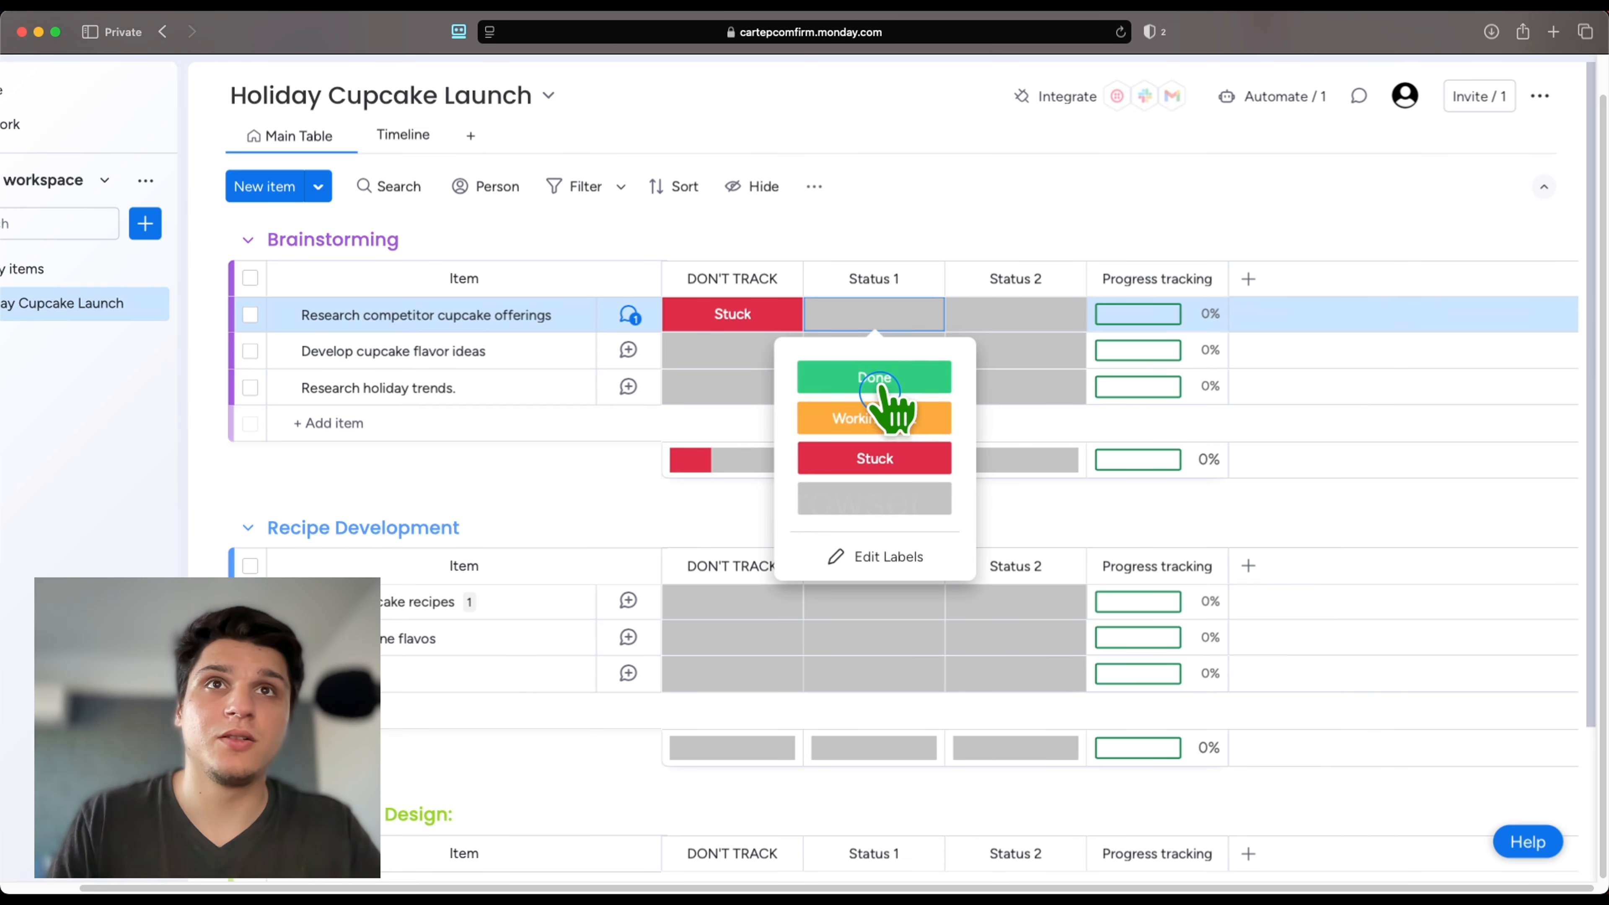
pyautogui.click(877, 379)
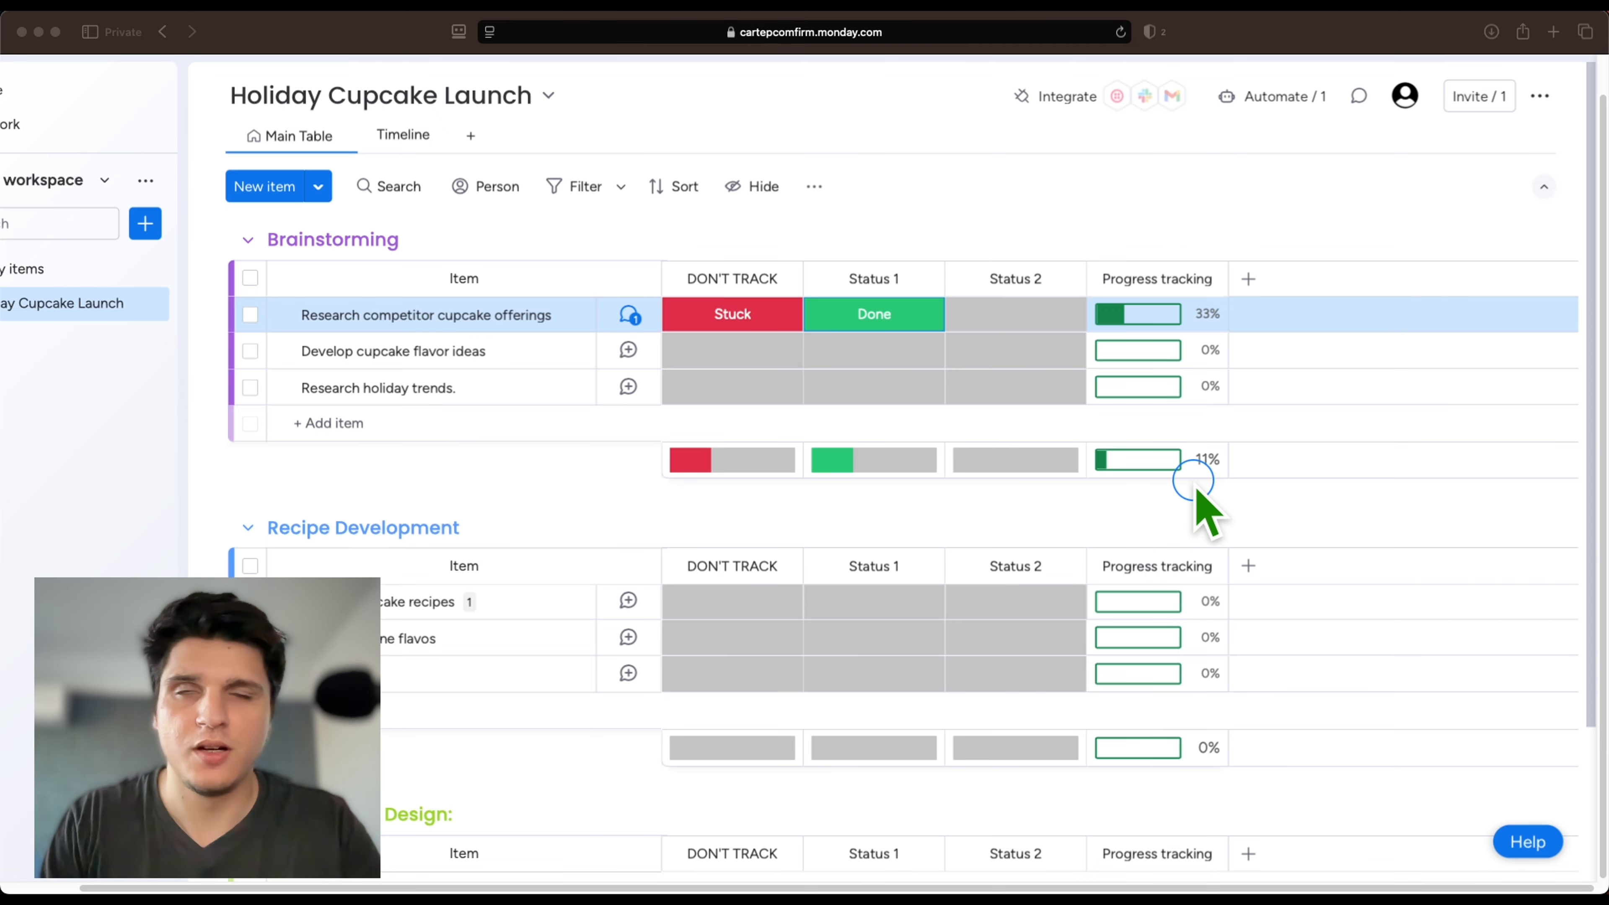
# Examine the settings options available for the Status 2 and Progress tracking columns.
pyautogui.click(1064, 279)
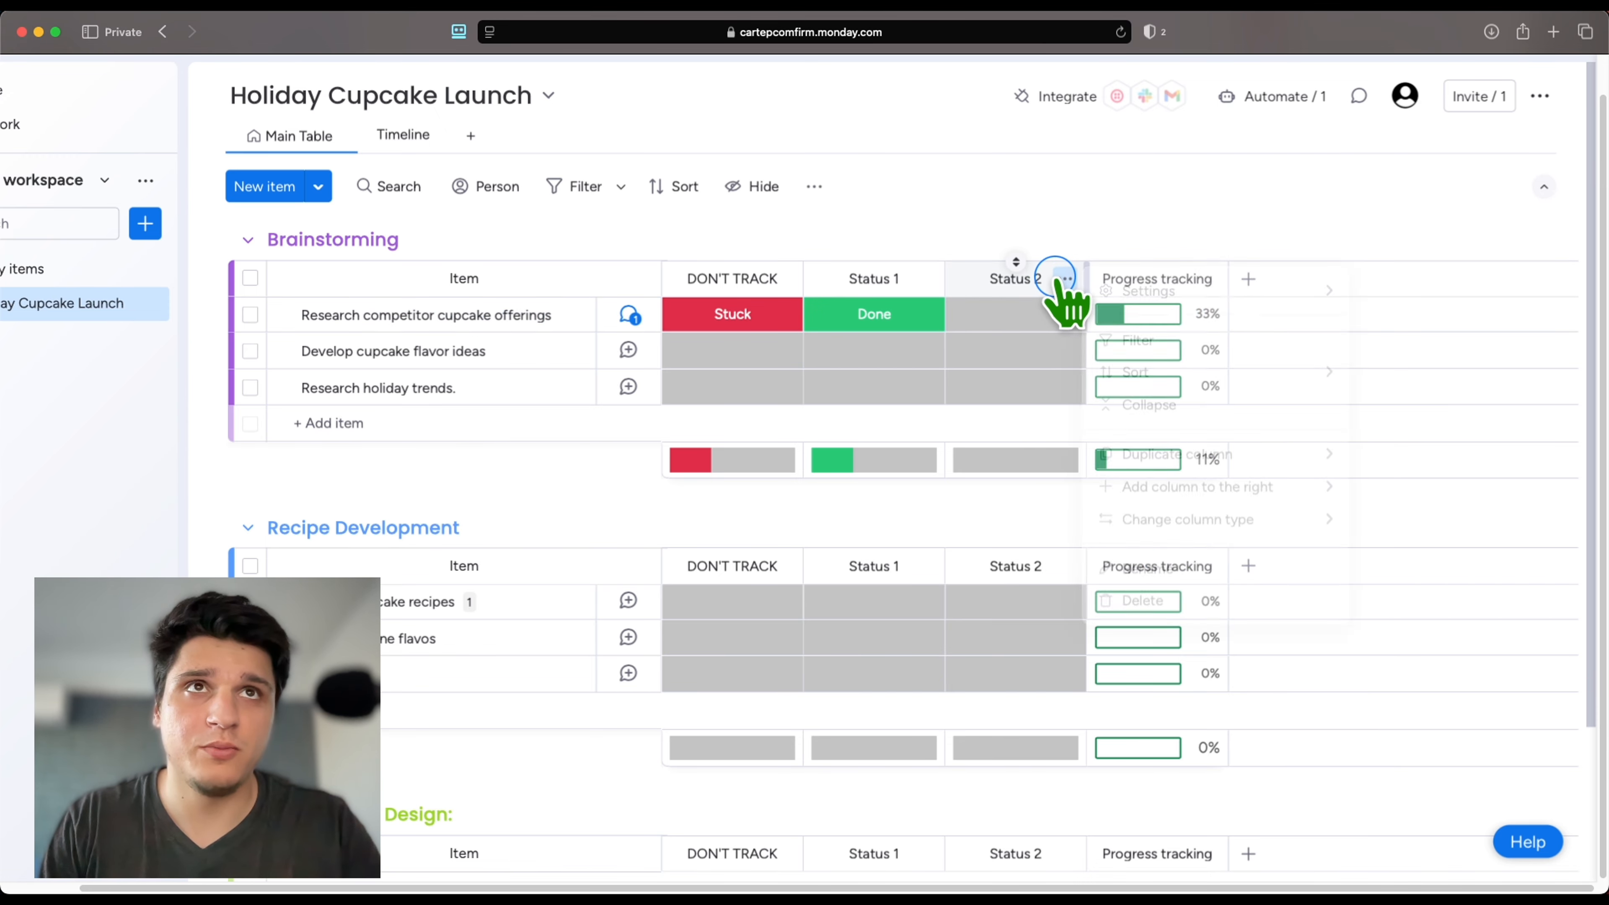
pyautogui.click(1160, 244)
pyautogui.click(1206, 279)
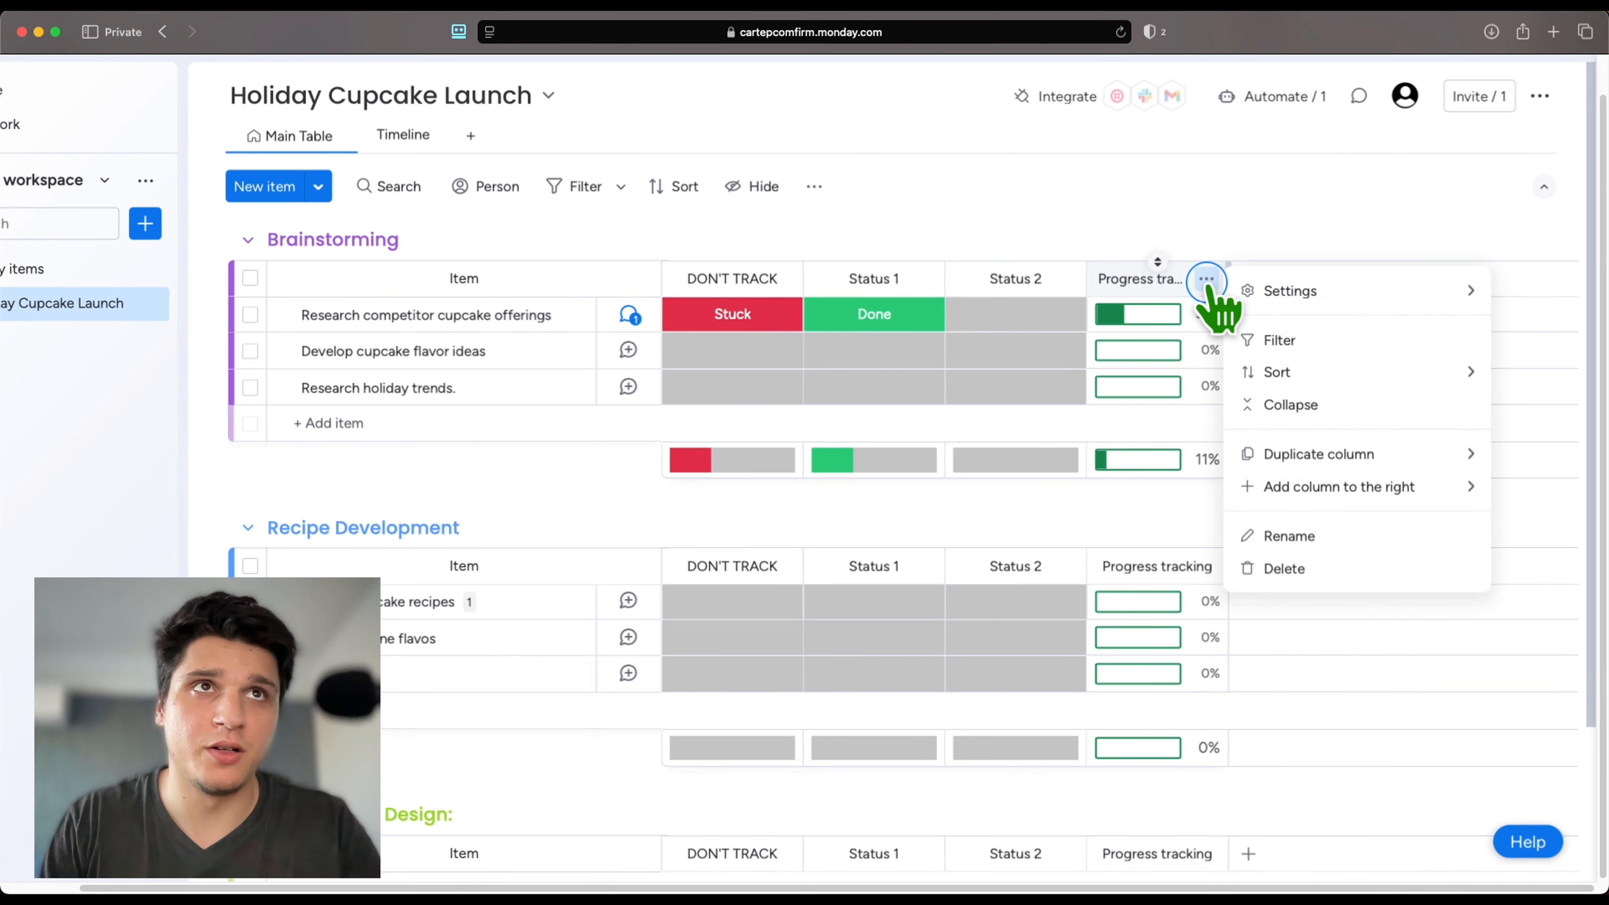
pyautogui.moveTo(1245, 288)
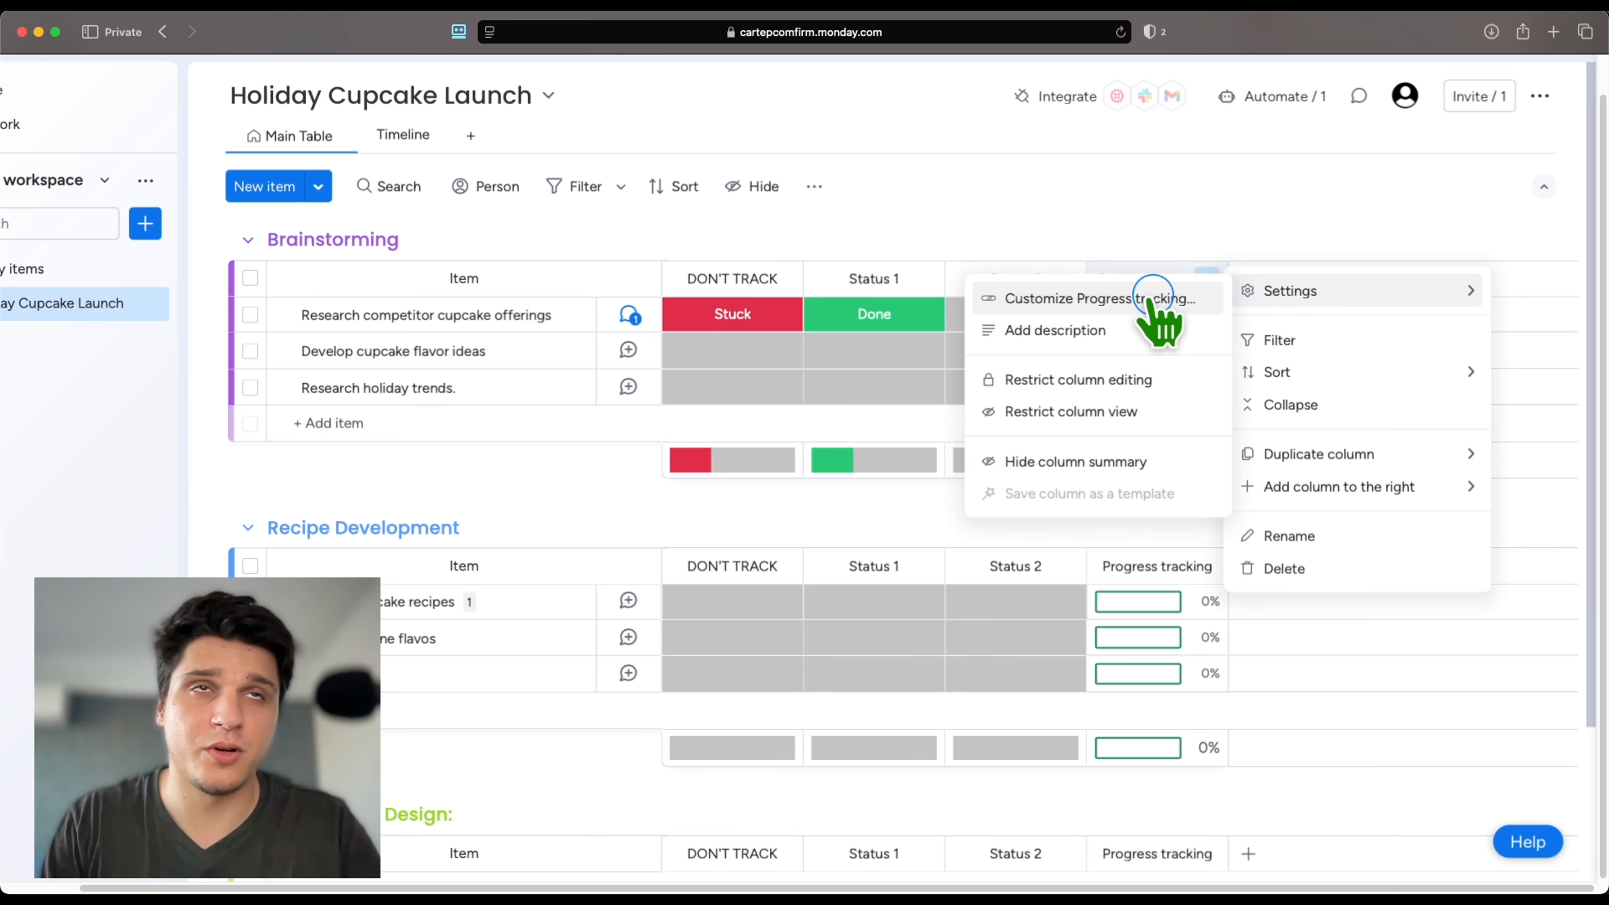
pyautogui.click(1078, 234)
pyautogui.click(1065, 279)
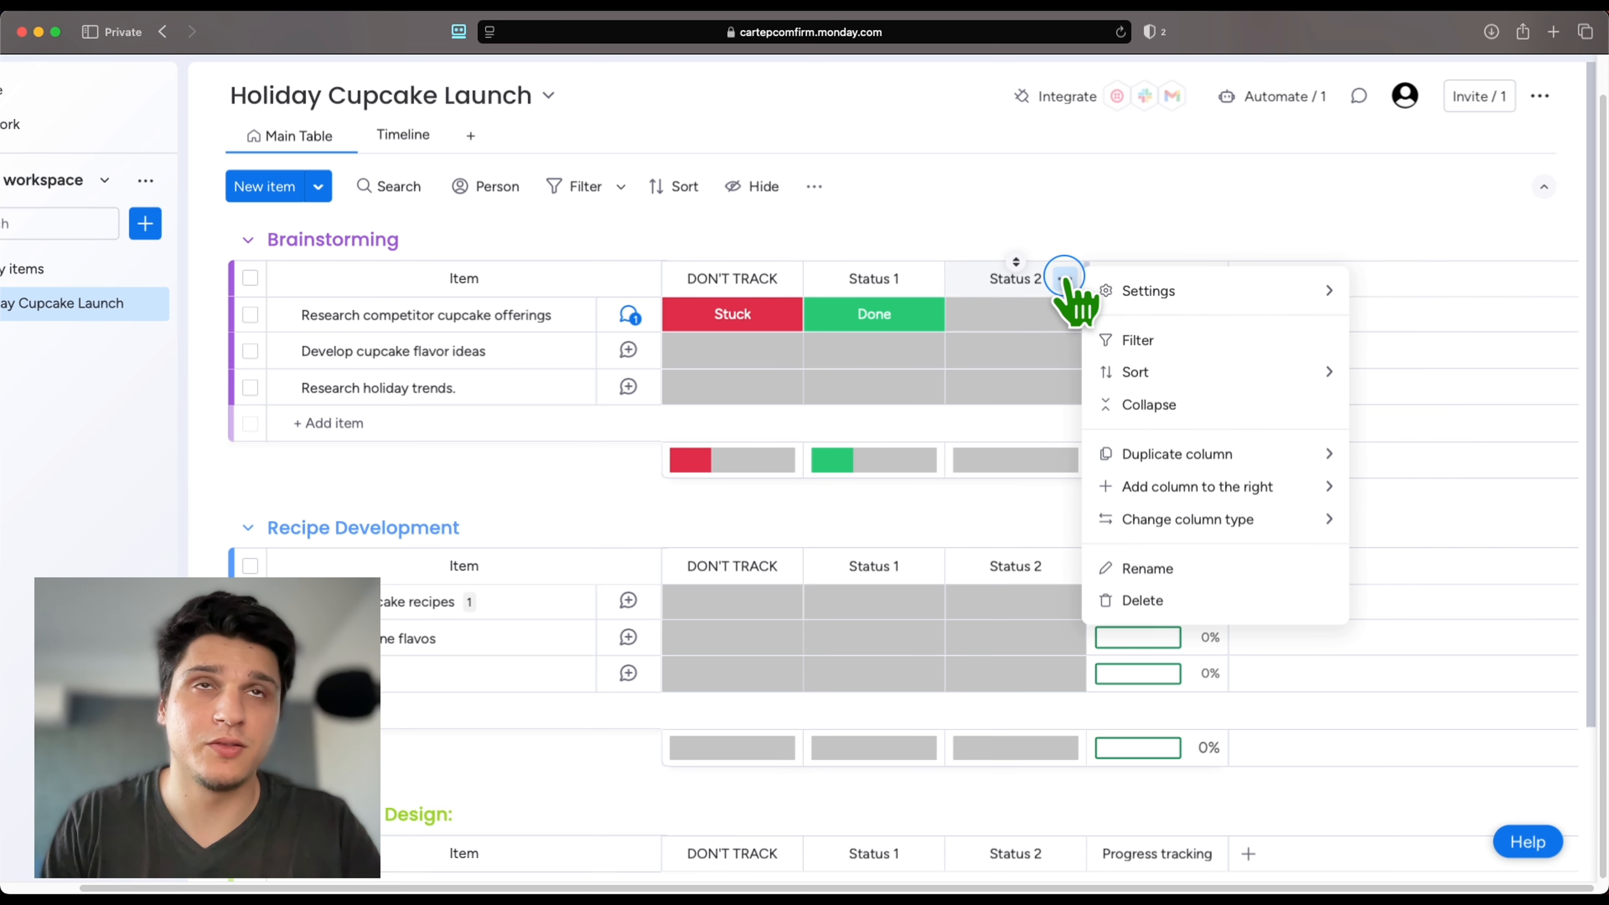
pyautogui.moveTo(1137, 291)
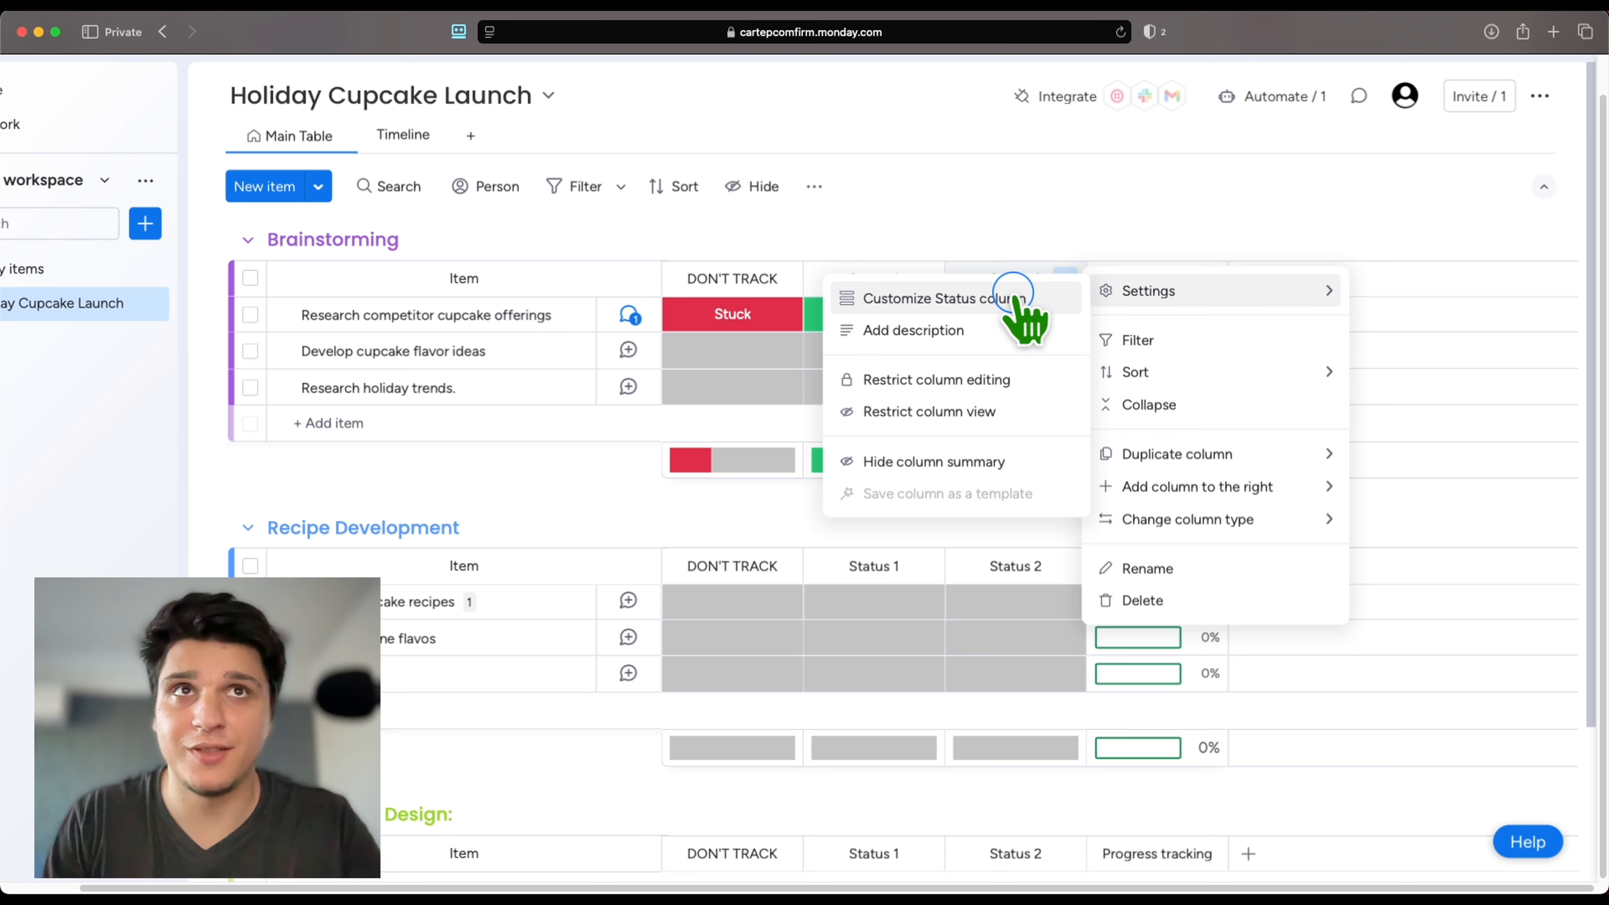
pyautogui.press('Escape')
# Add a Date column after Progress tracking and look over its settings options.
pyautogui.click(1248, 279)
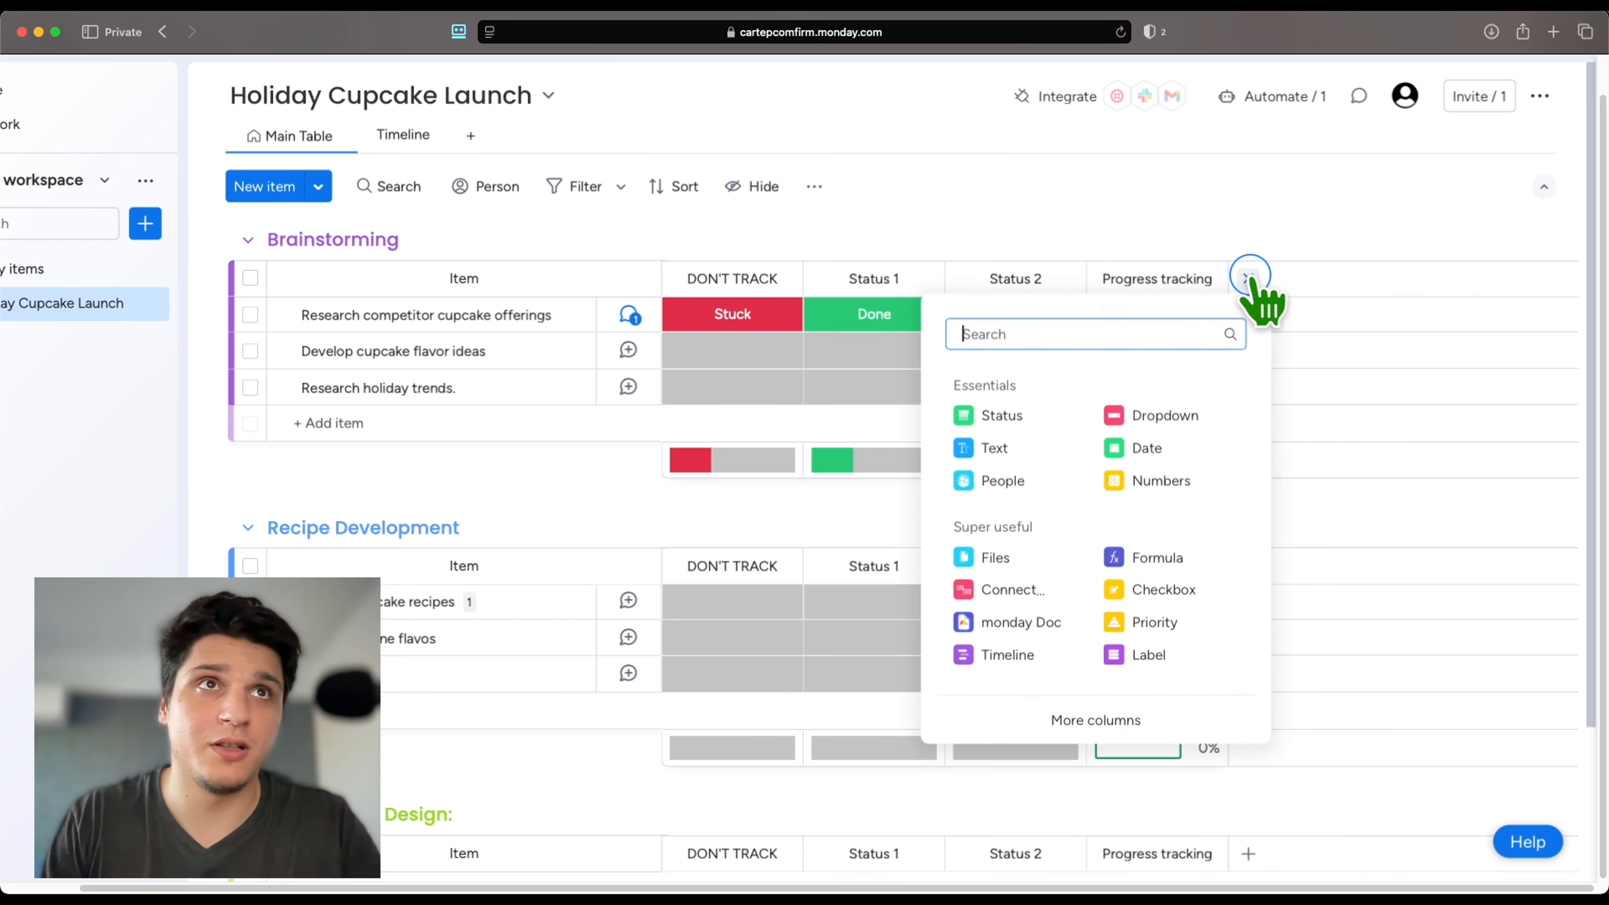
pyautogui.click(1165, 444)
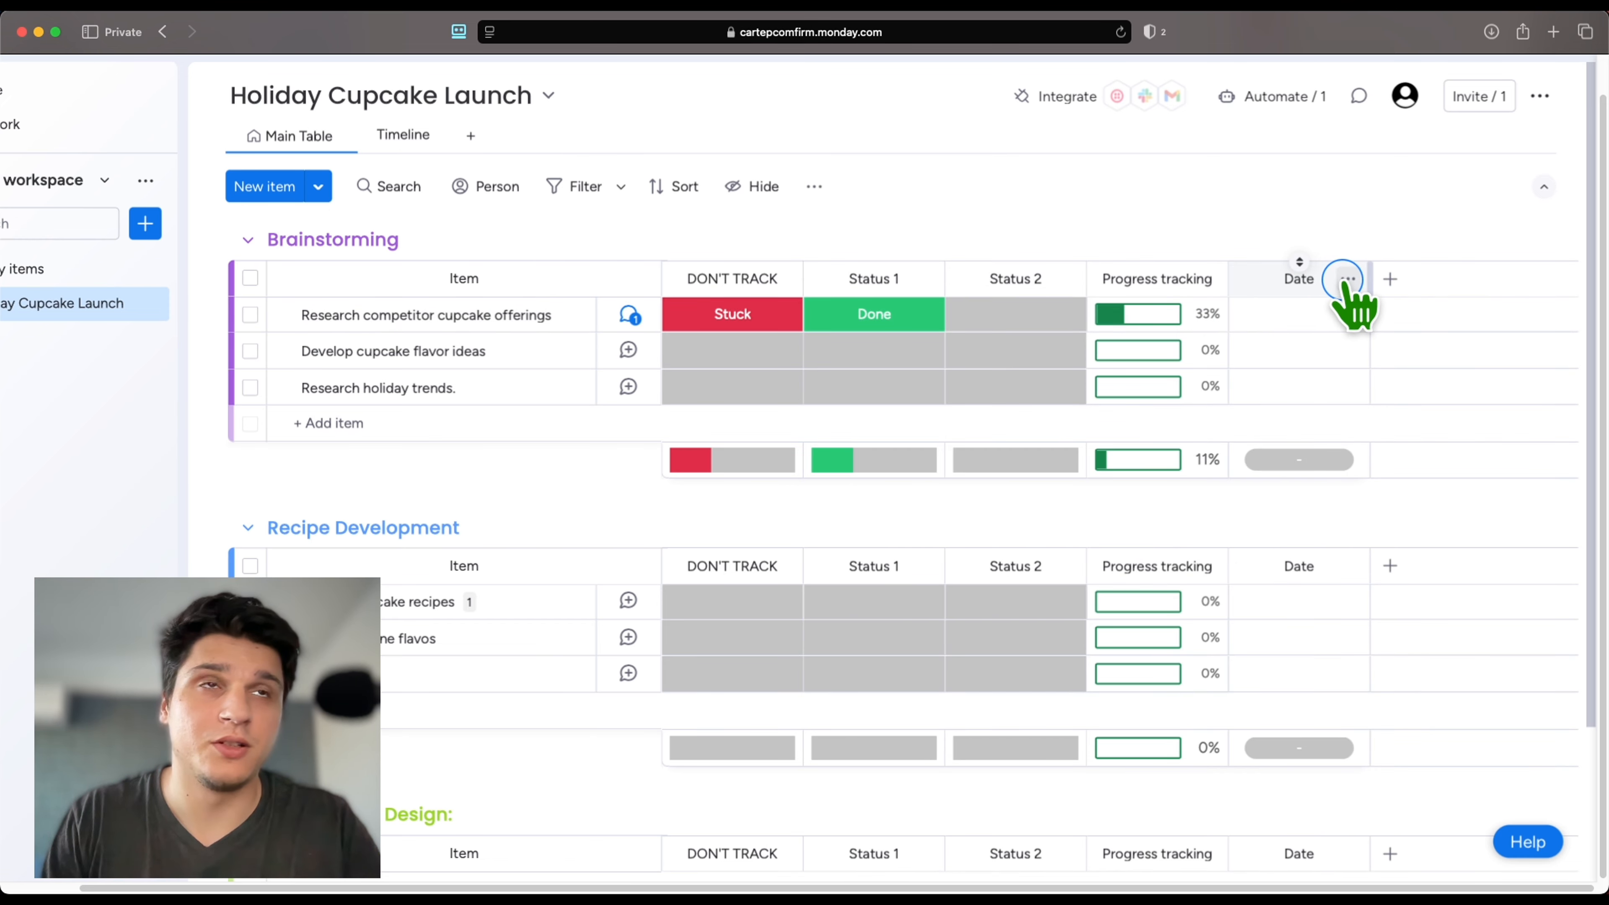
pyautogui.click(1347, 279)
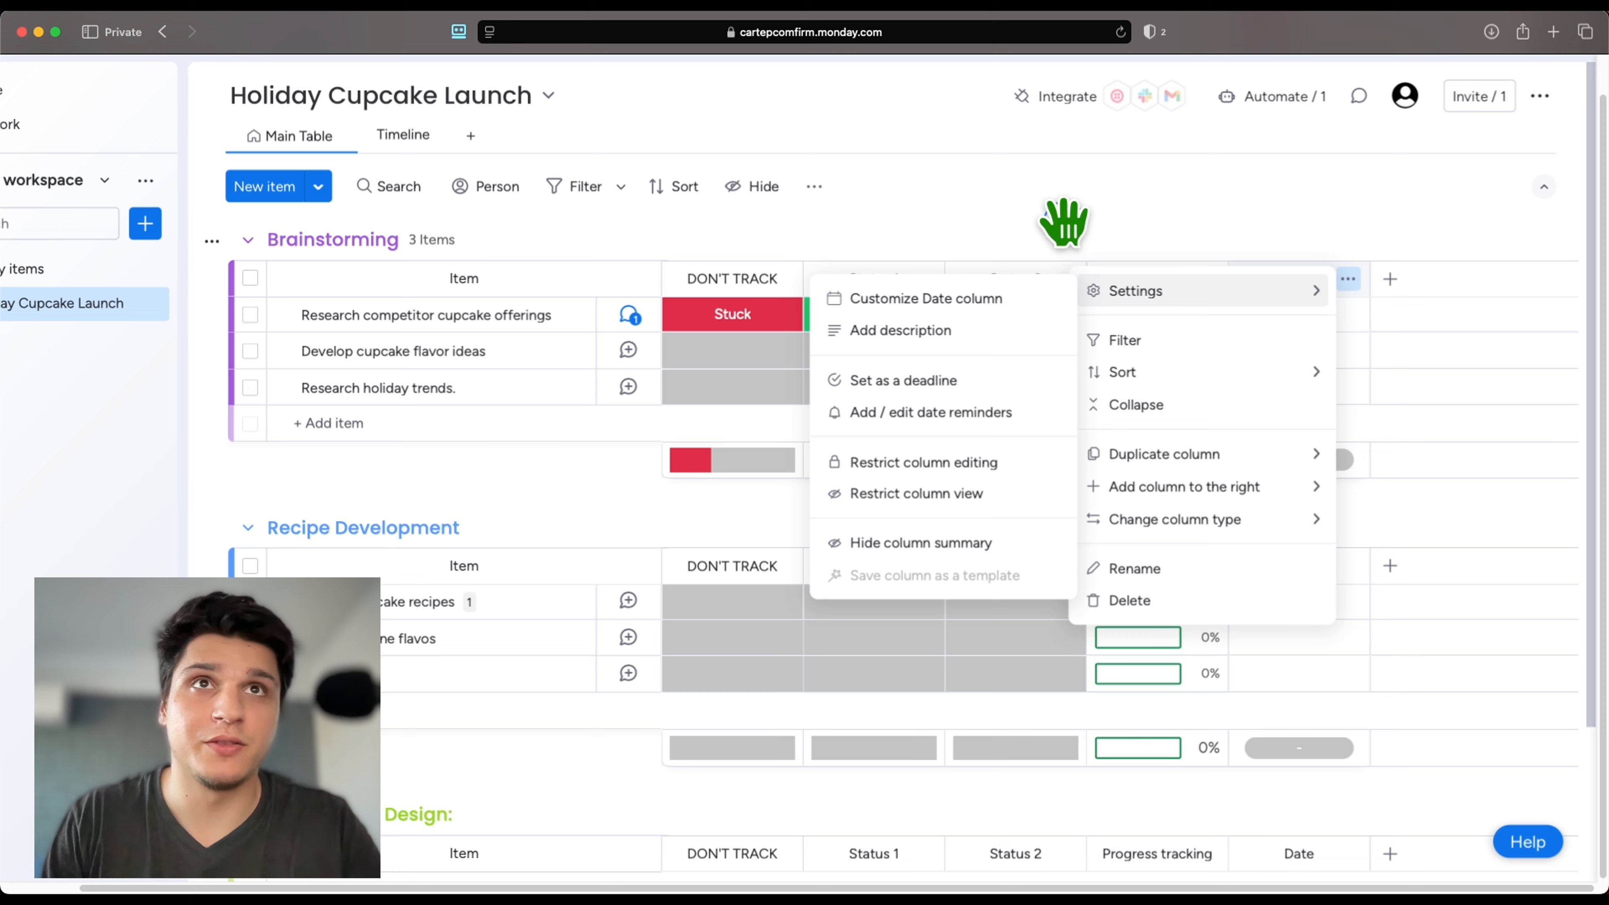
pyautogui.click(1085, 228)
# Review which status columns feed the Progress tracking column and how each is weighted.
pyautogui.click(1206, 279)
pyautogui.moveTo(1235, 291)
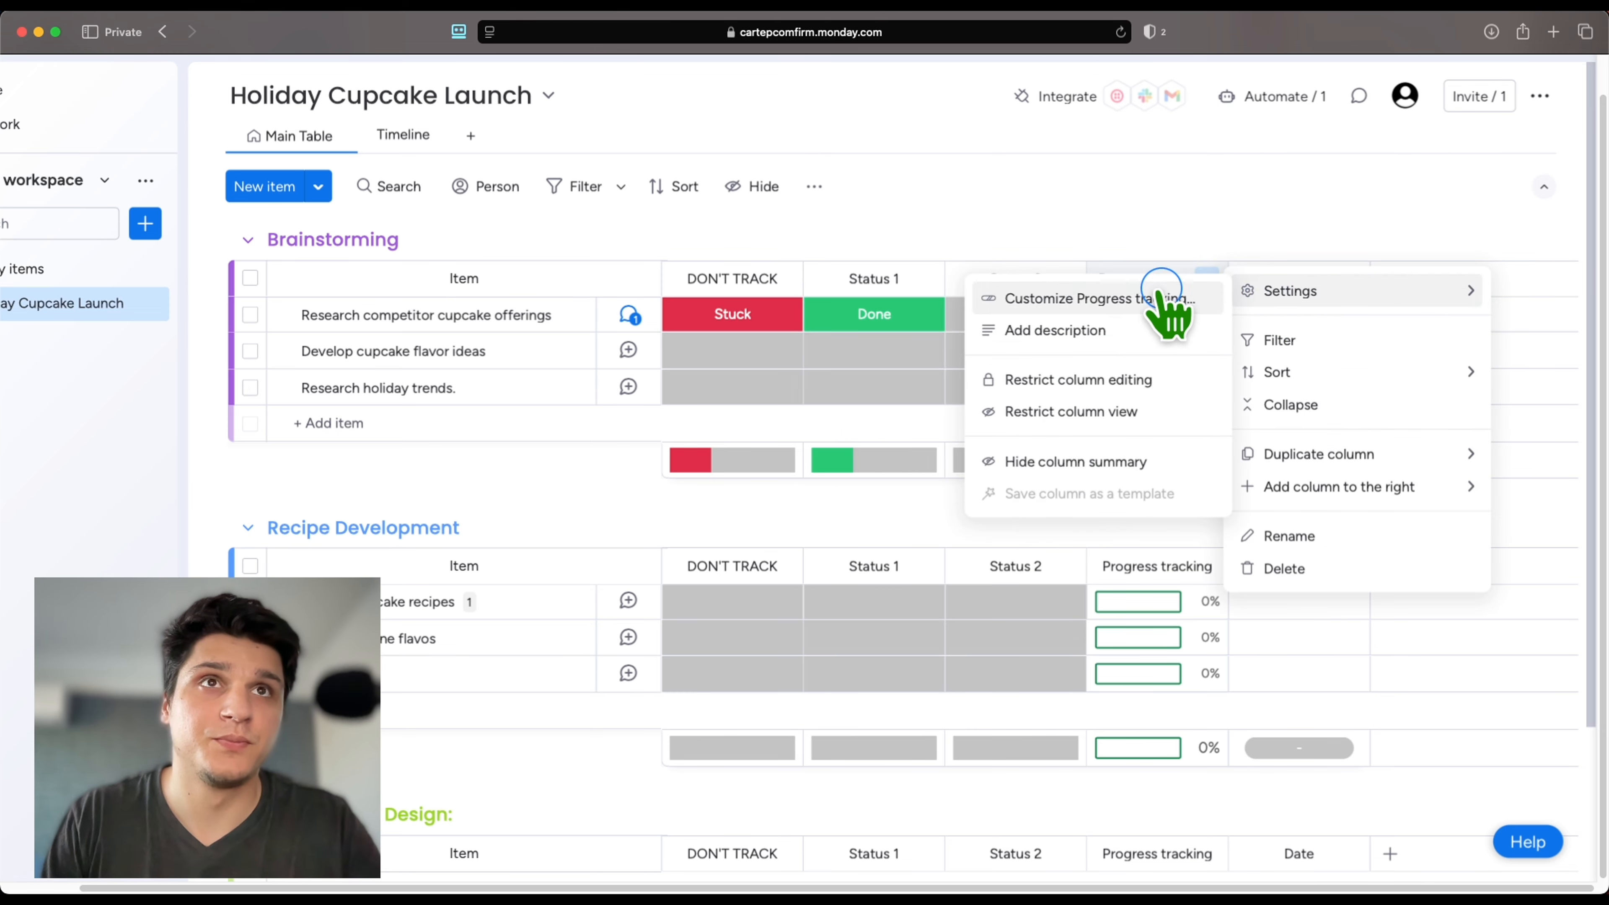
pyautogui.click(1157, 293)
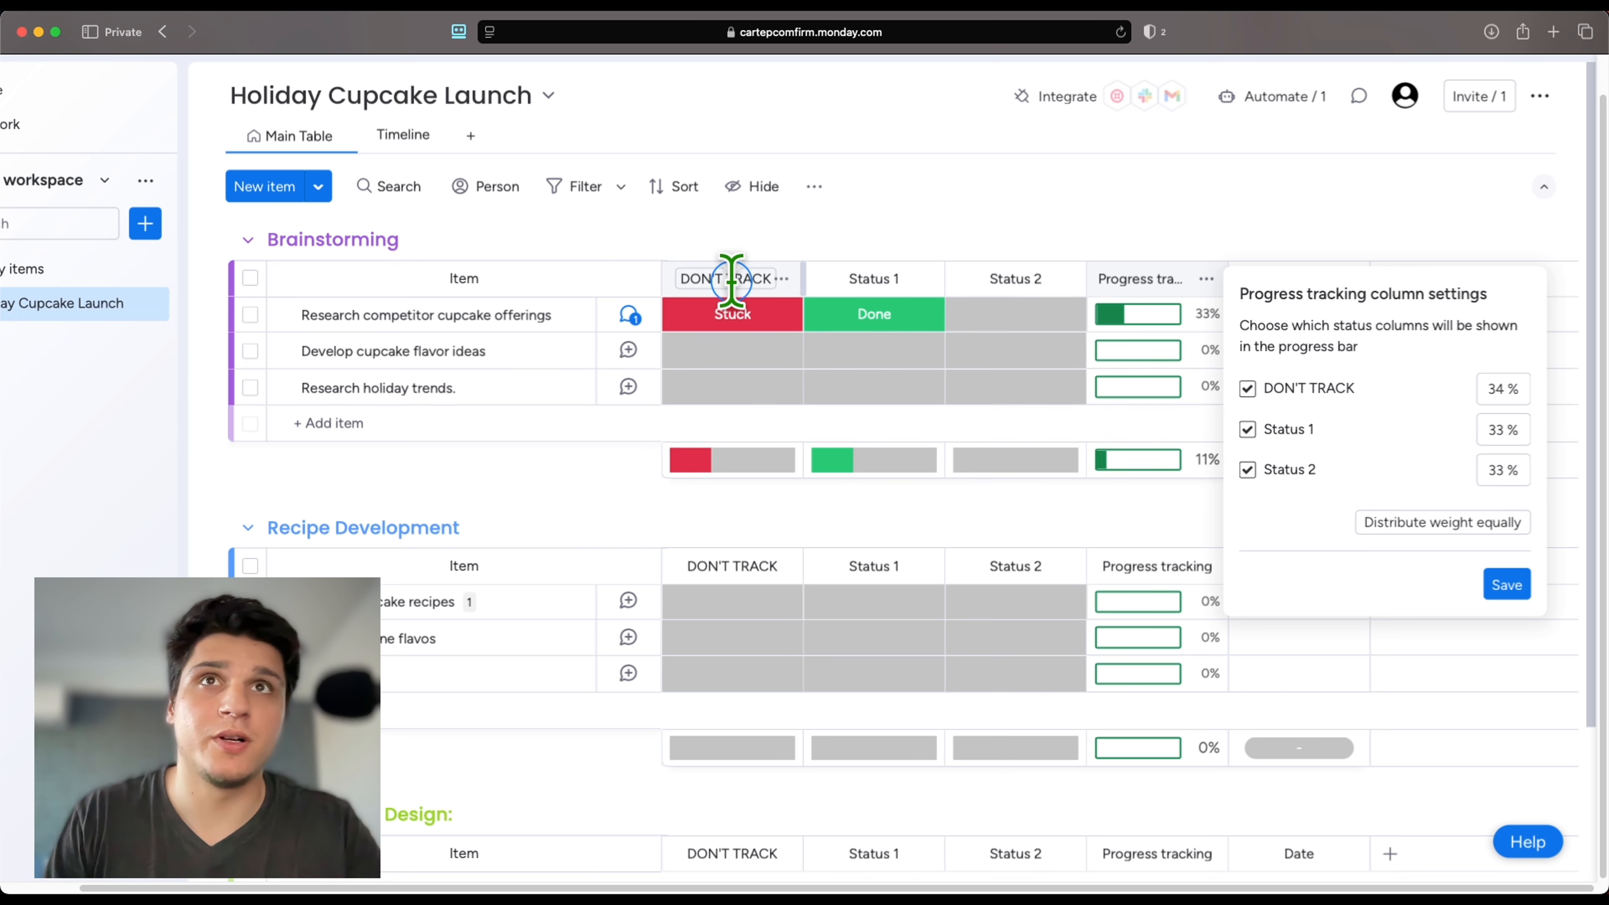
pyautogui.click(849, 279)
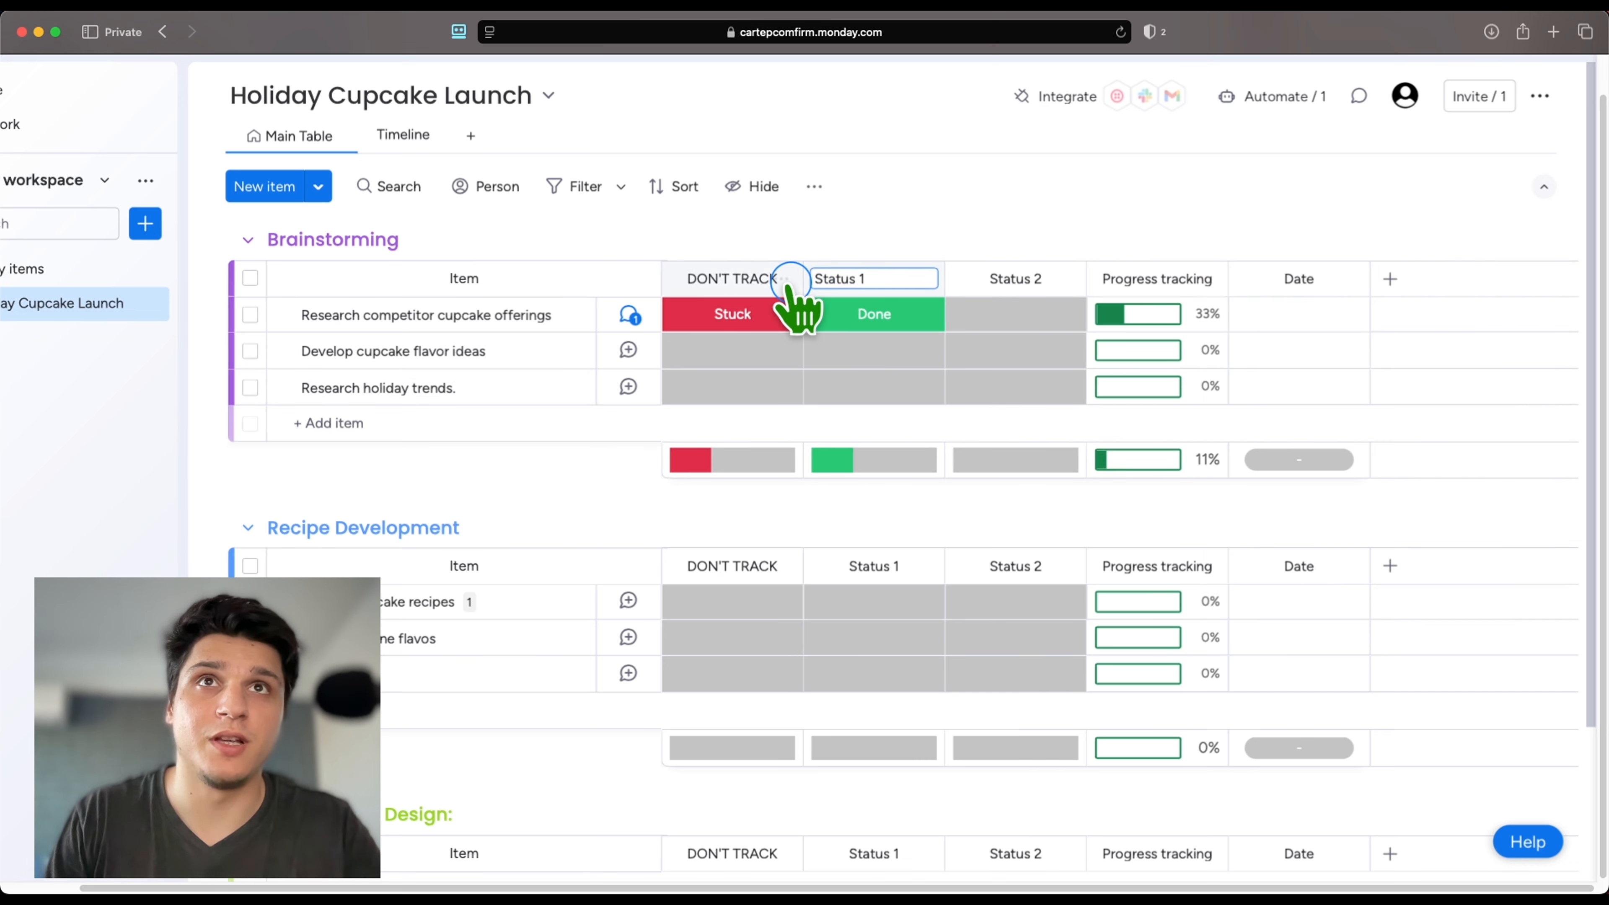
# Exclude DON'T TRACK from the Progress tracking column, distribute the weight equally between Status 1 and Status 2, and save.
pyautogui.click(1206, 279)
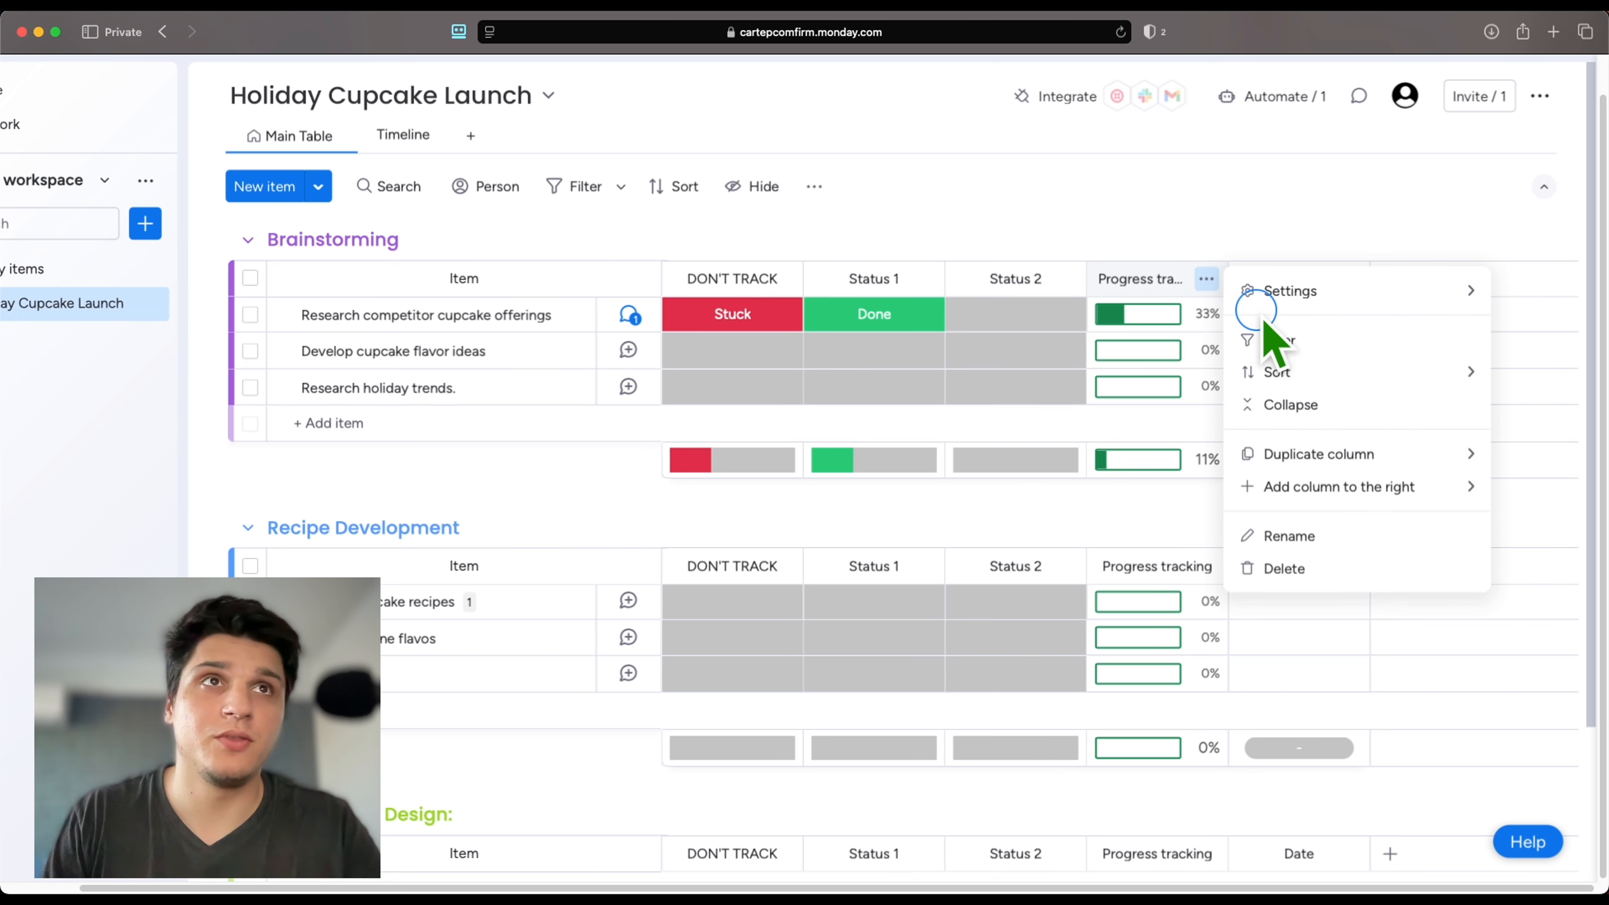
pyautogui.moveTo(1290, 303)
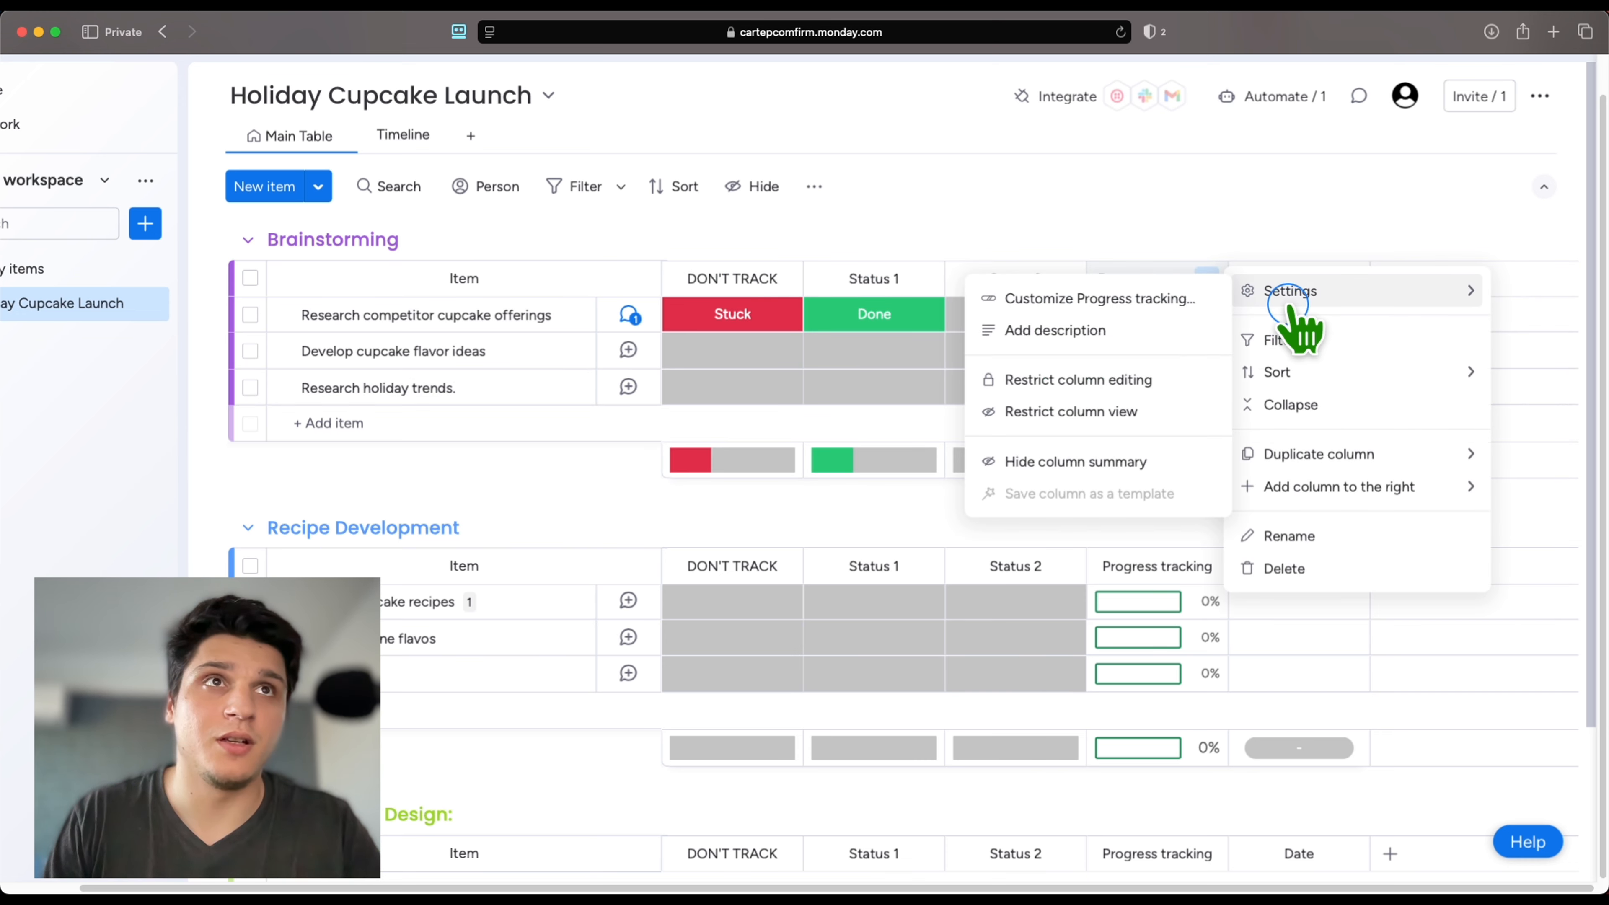
pyautogui.click(1140, 298)
pyautogui.click(1247, 429)
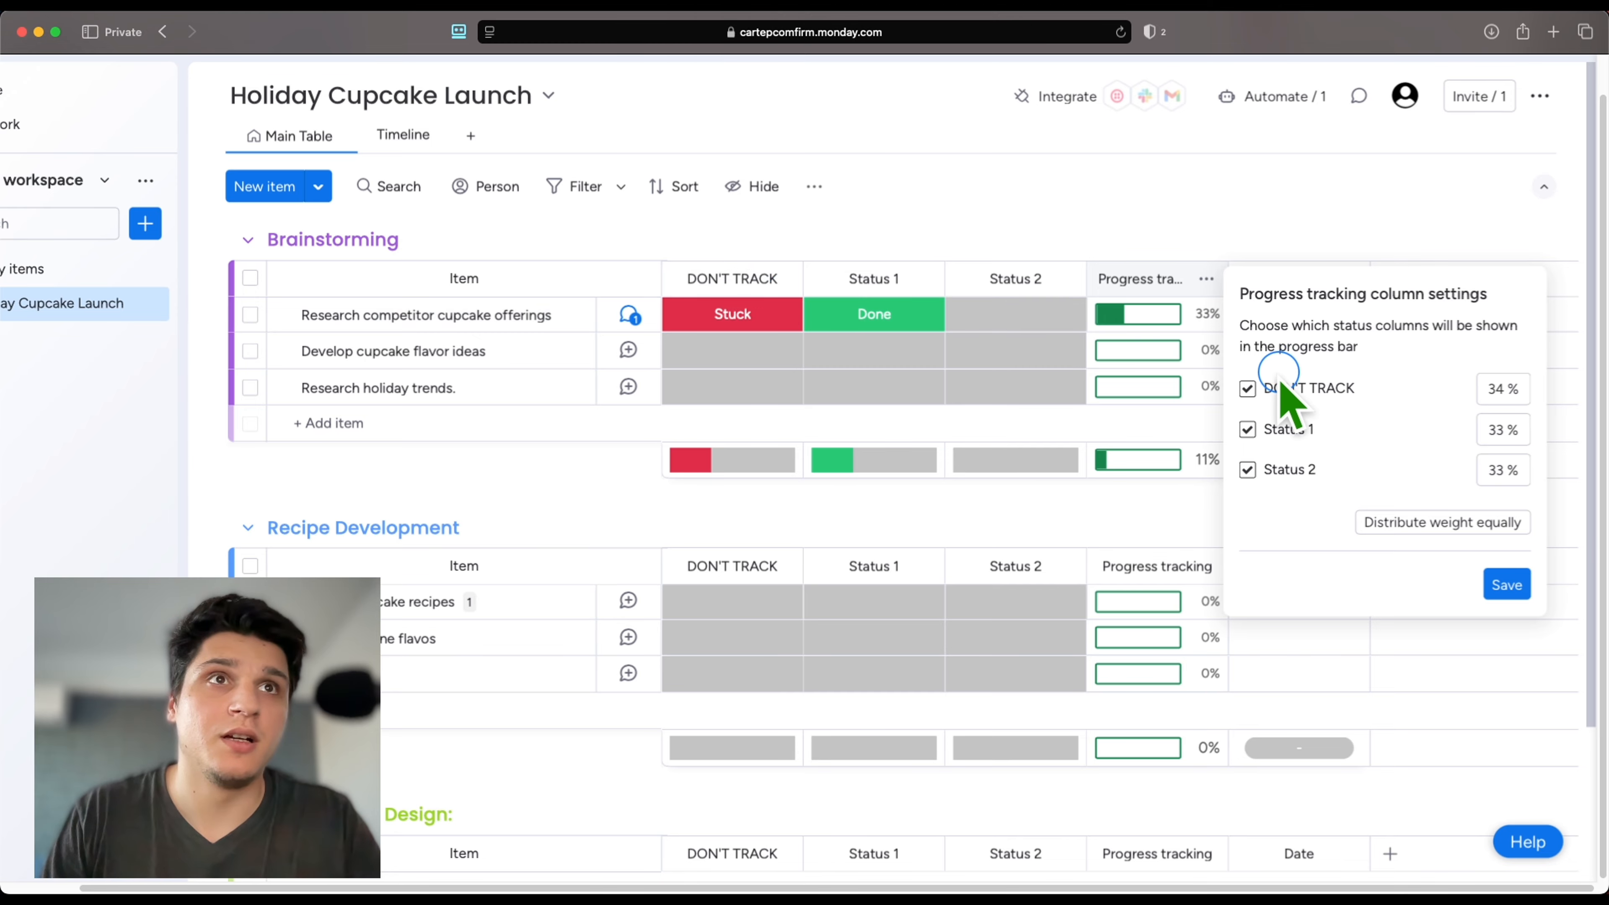
pyautogui.click(1247, 388)
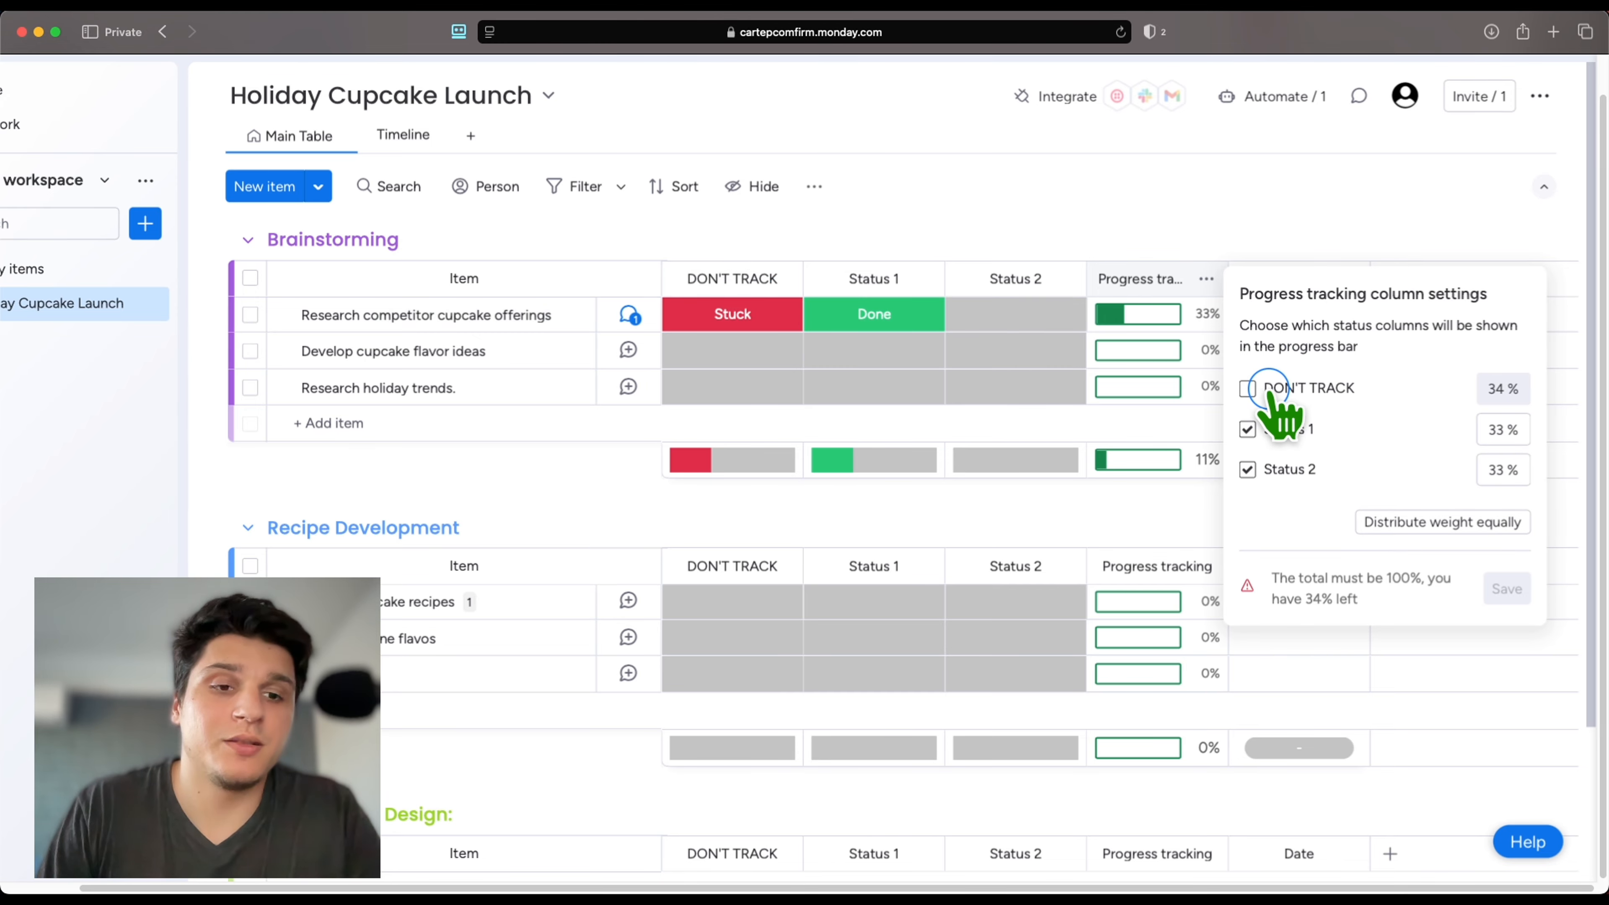
pyautogui.scroll(5, 1289, 394)
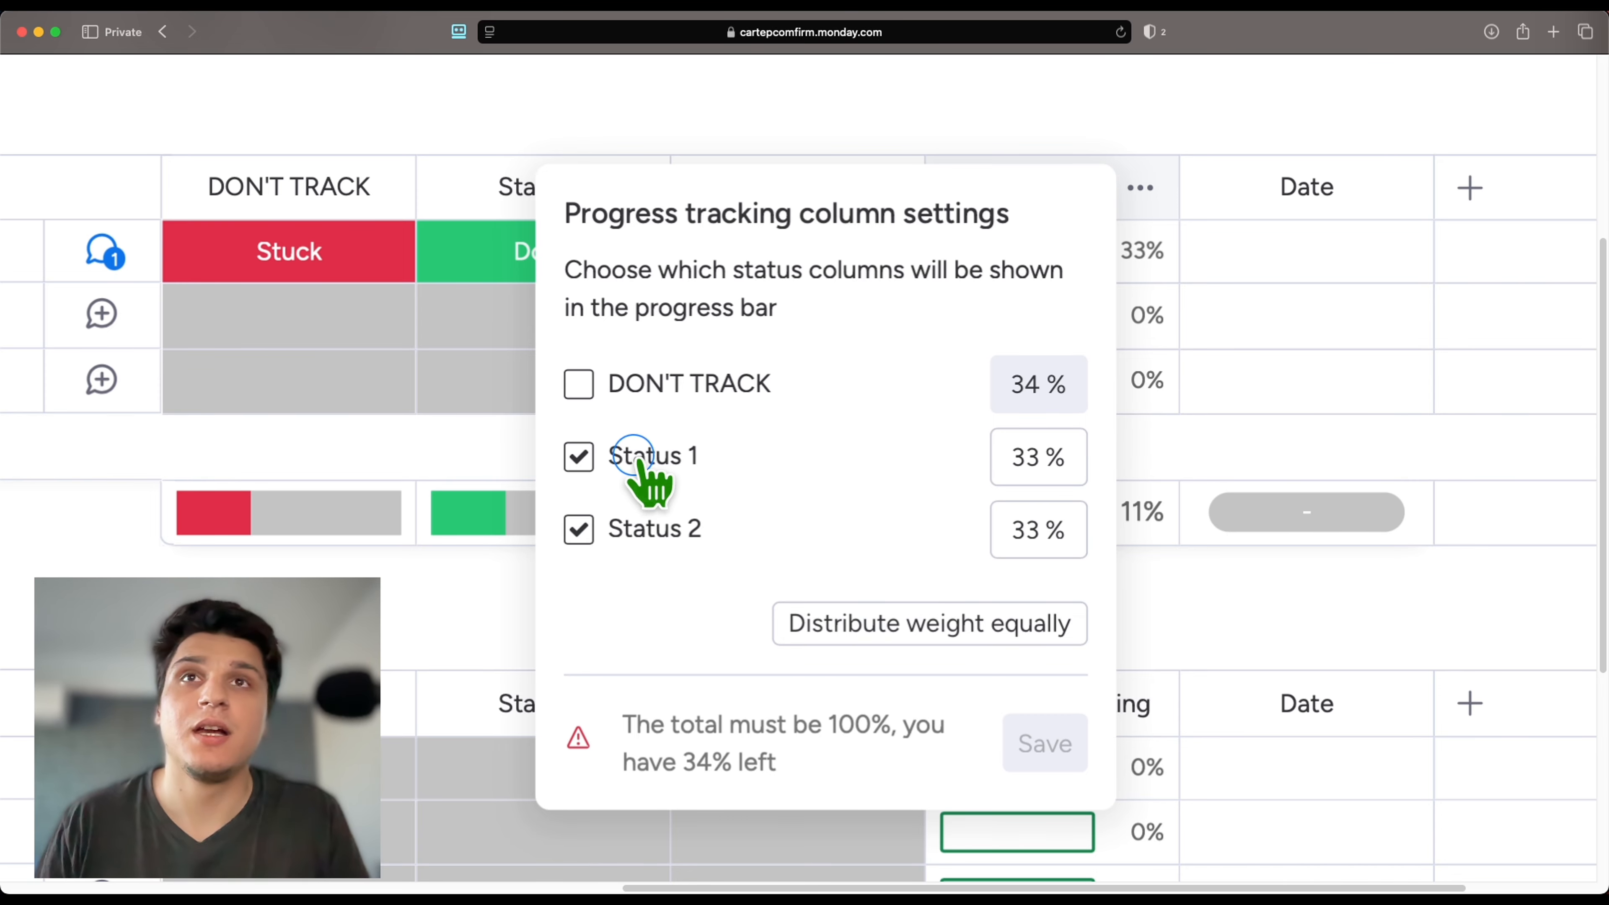
pyautogui.click(830, 612)
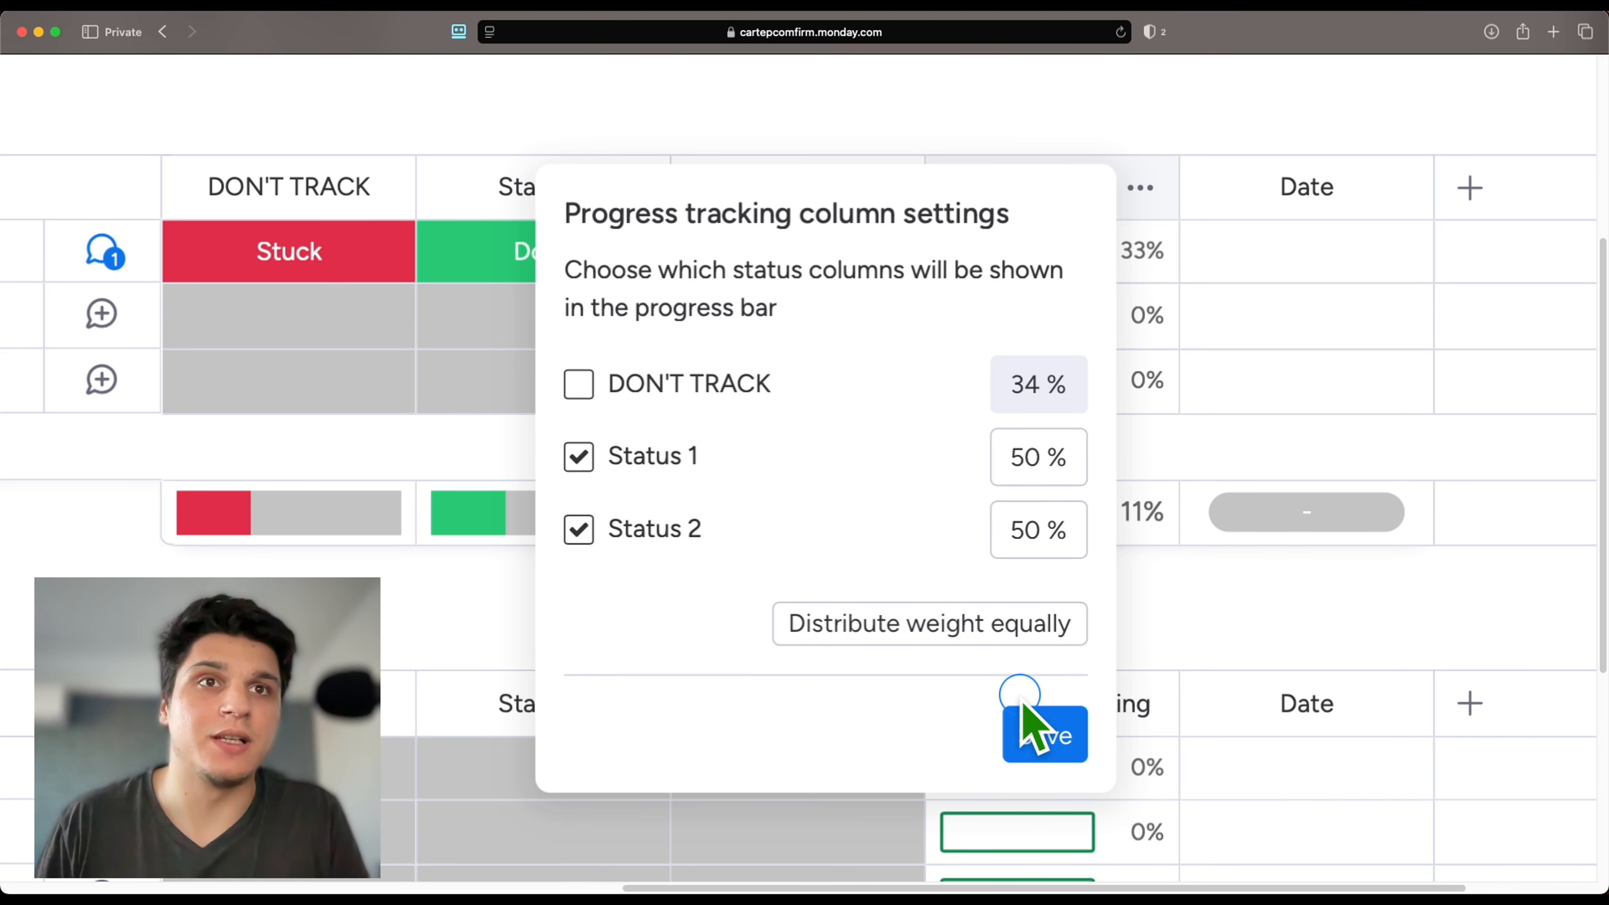
pyautogui.click(1025, 729)
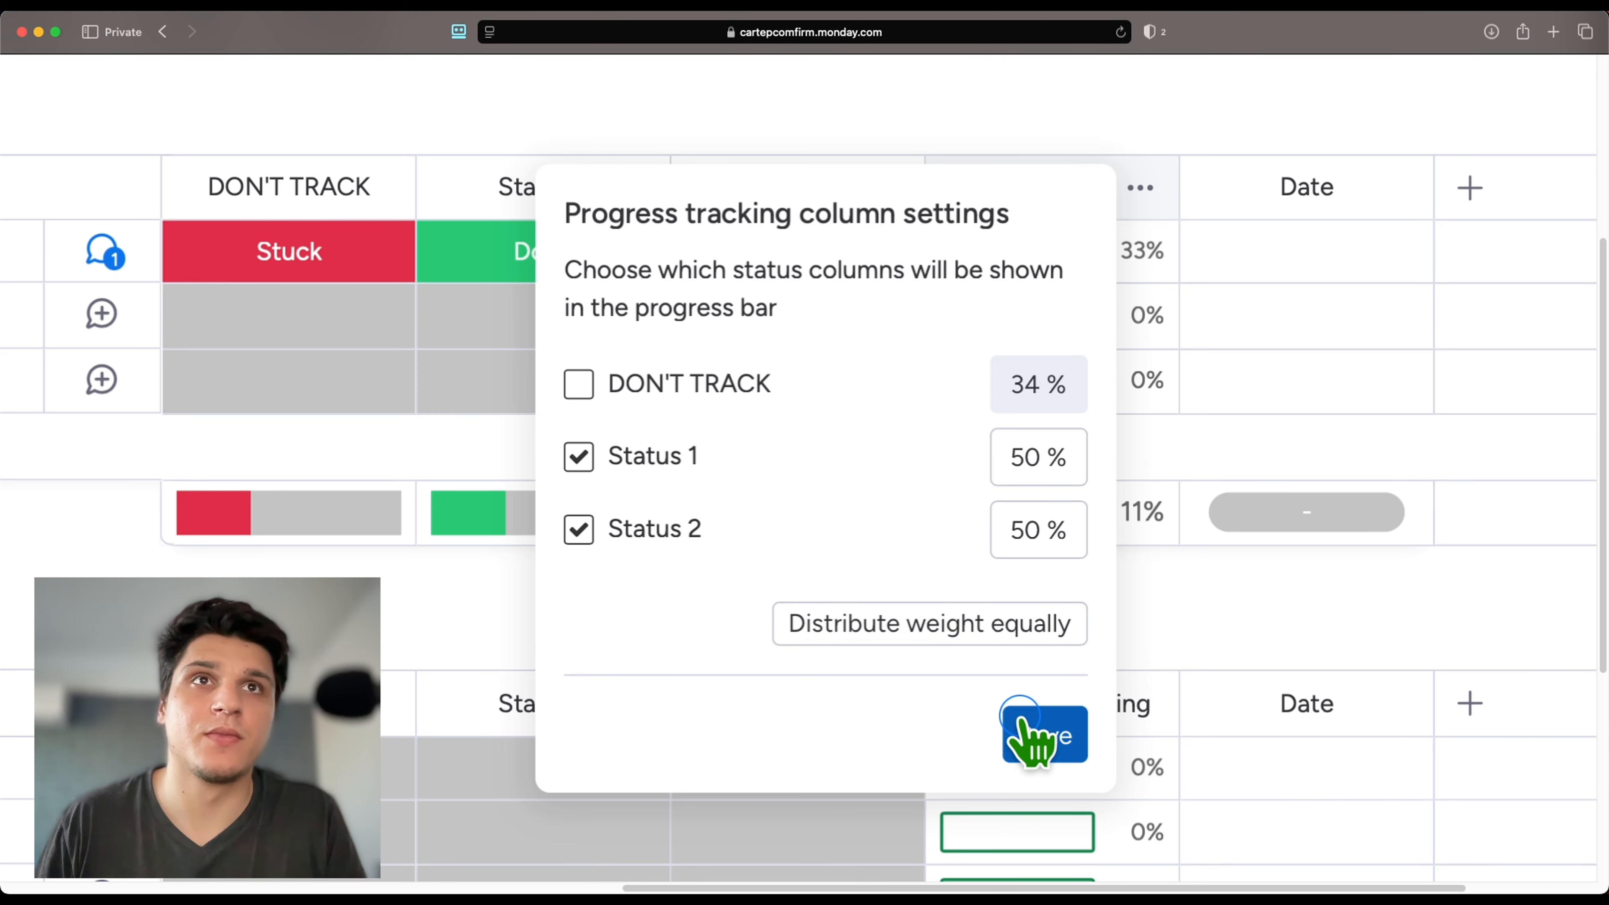
# Cycle Status 1 of Research competitor cupcake offerings through Stuck, Working on it and Done, and leave it blank.
pyautogui.scroll(-5, 968, 431)
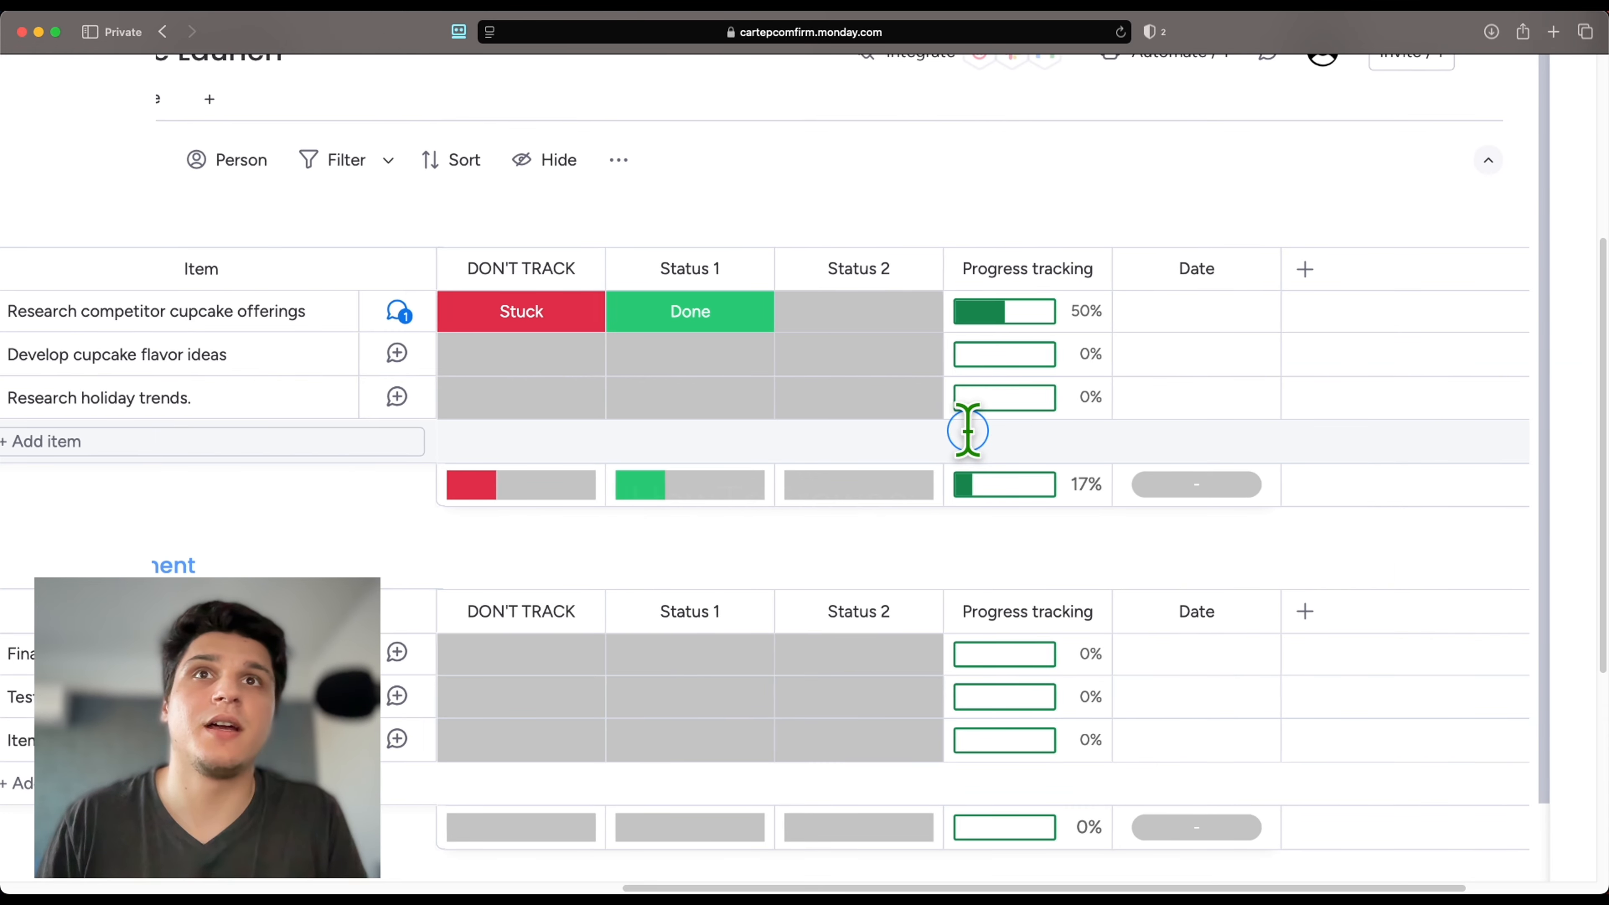
pyautogui.click(799, 314)
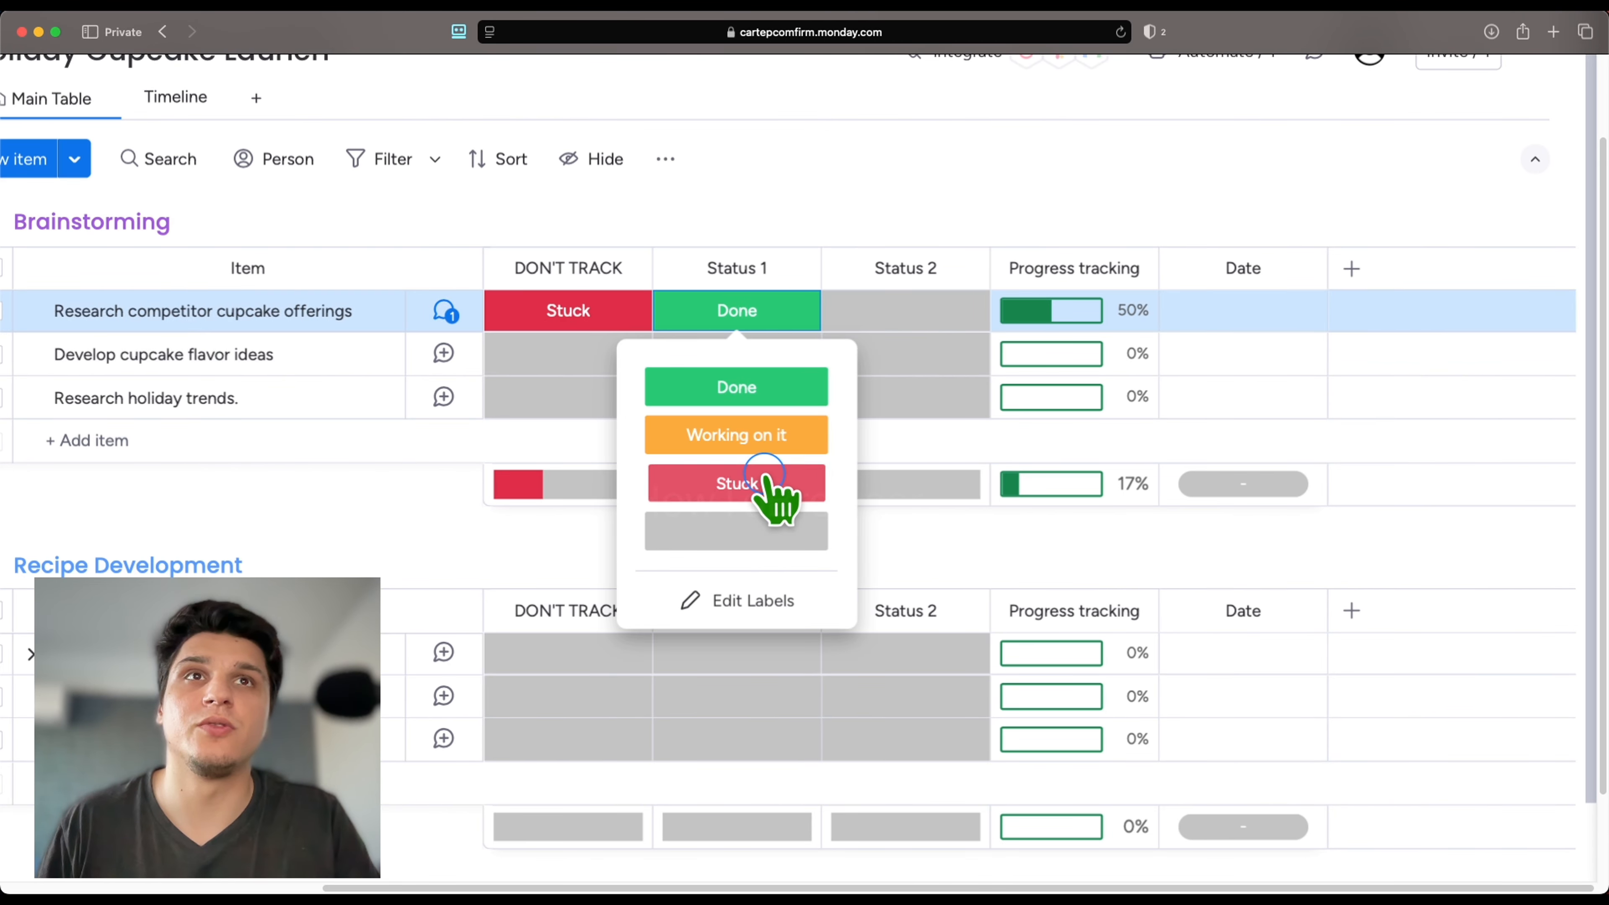
pyautogui.click(736, 483)
pyautogui.click(751, 317)
pyautogui.click(736, 435)
pyautogui.click(730, 320)
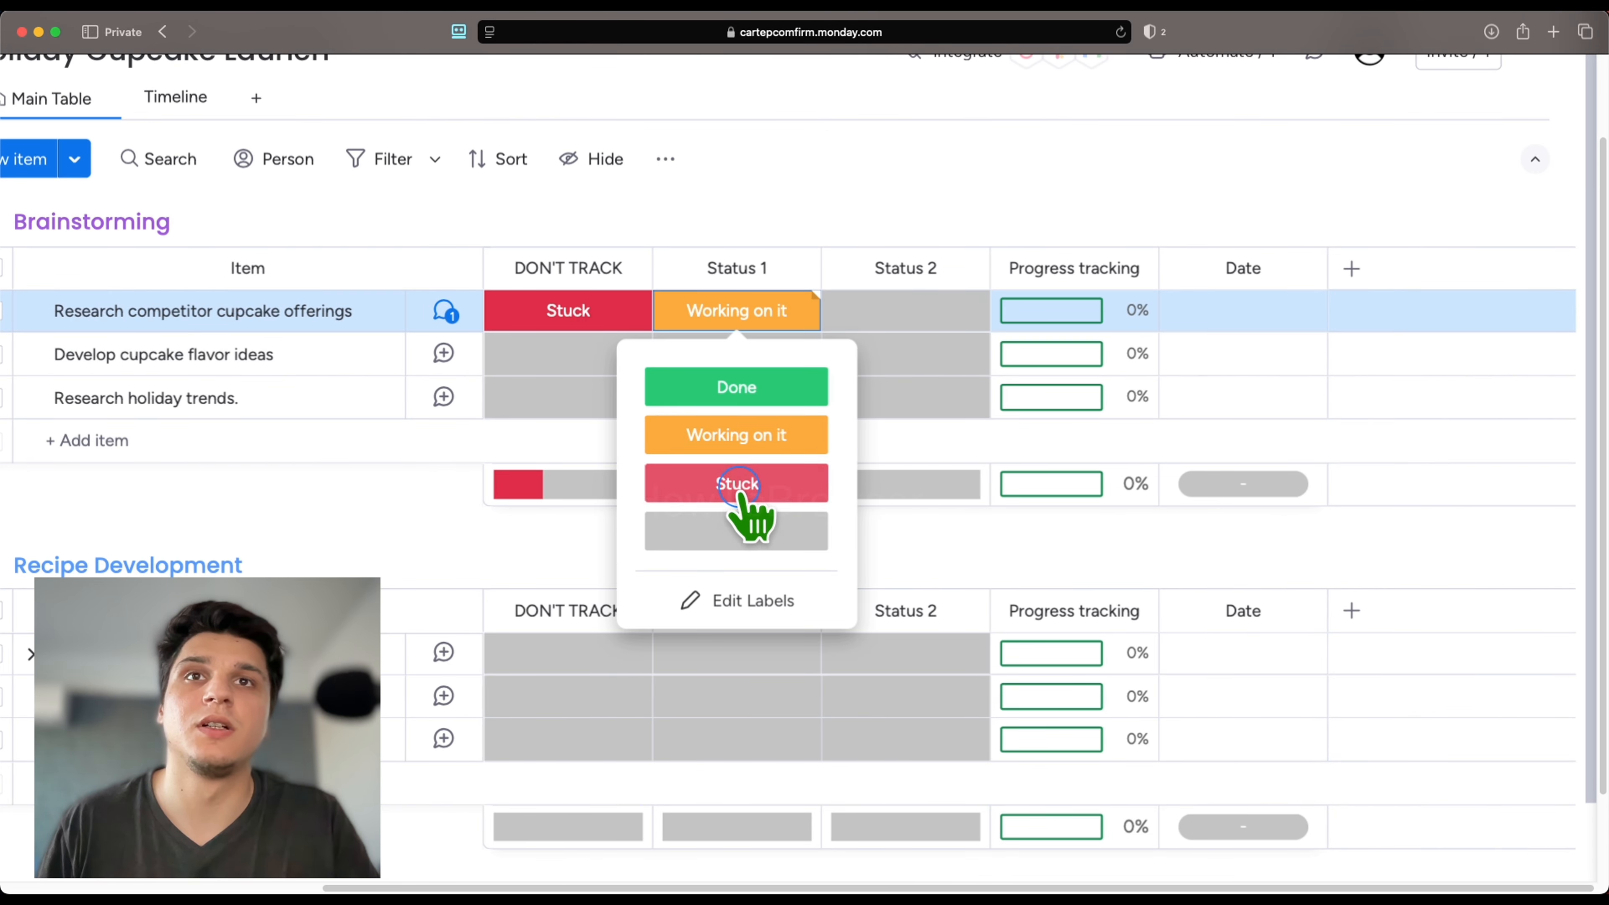
pyautogui.click(744, 528)
pyautogui.click(753, 316)
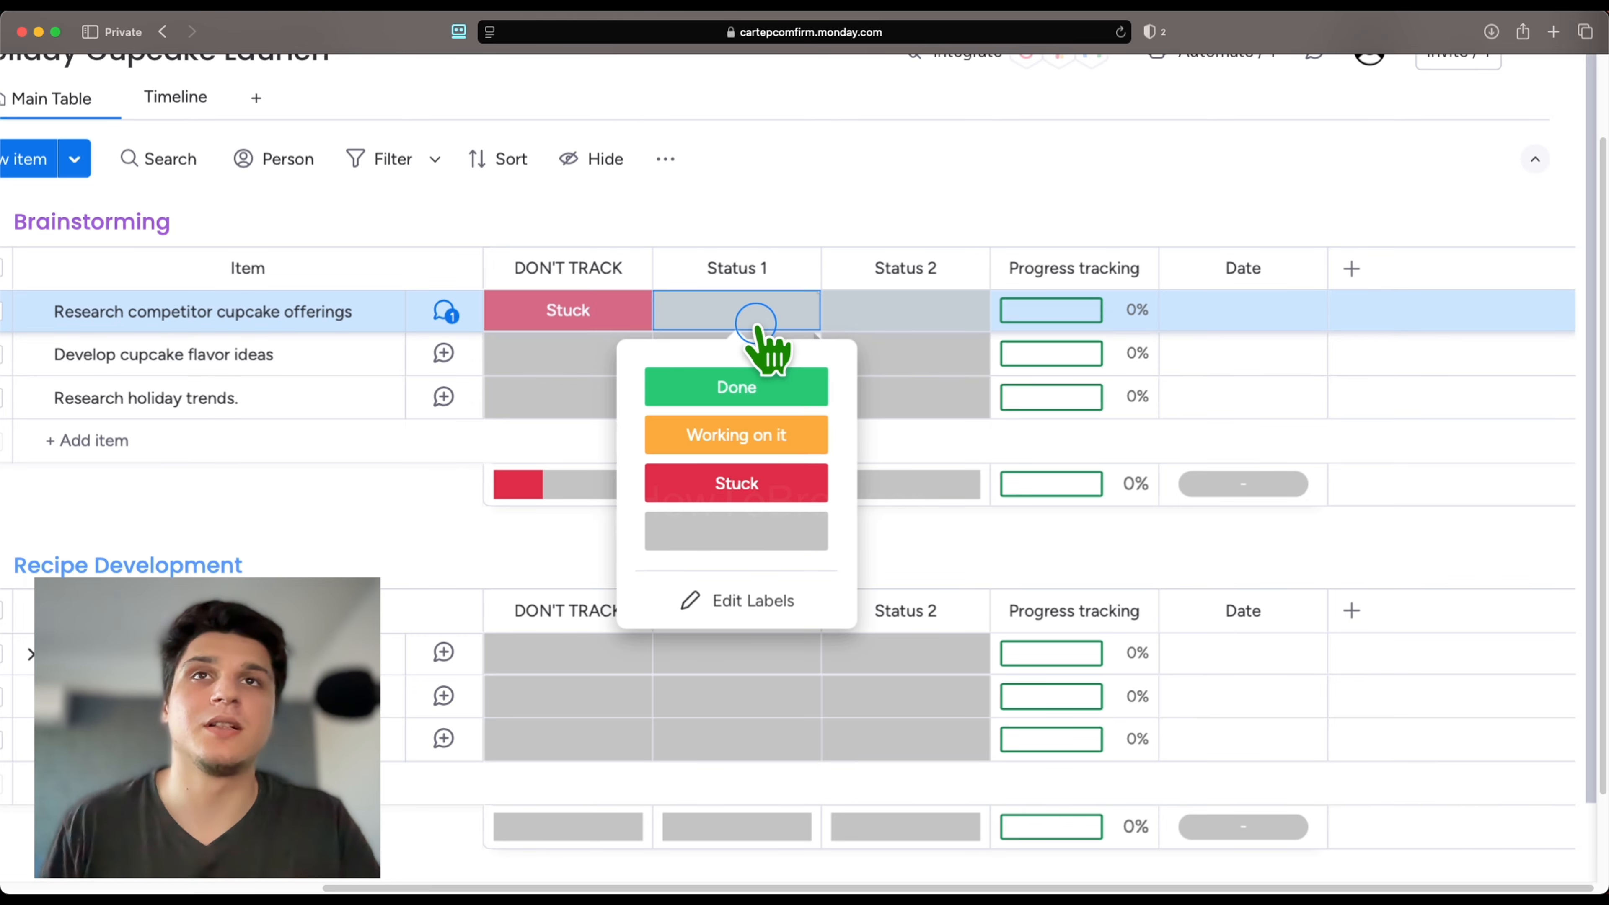
pyautogui.click(754, 388)
pyautogui.click(755, 320)
pyautogui.click(747, 494)
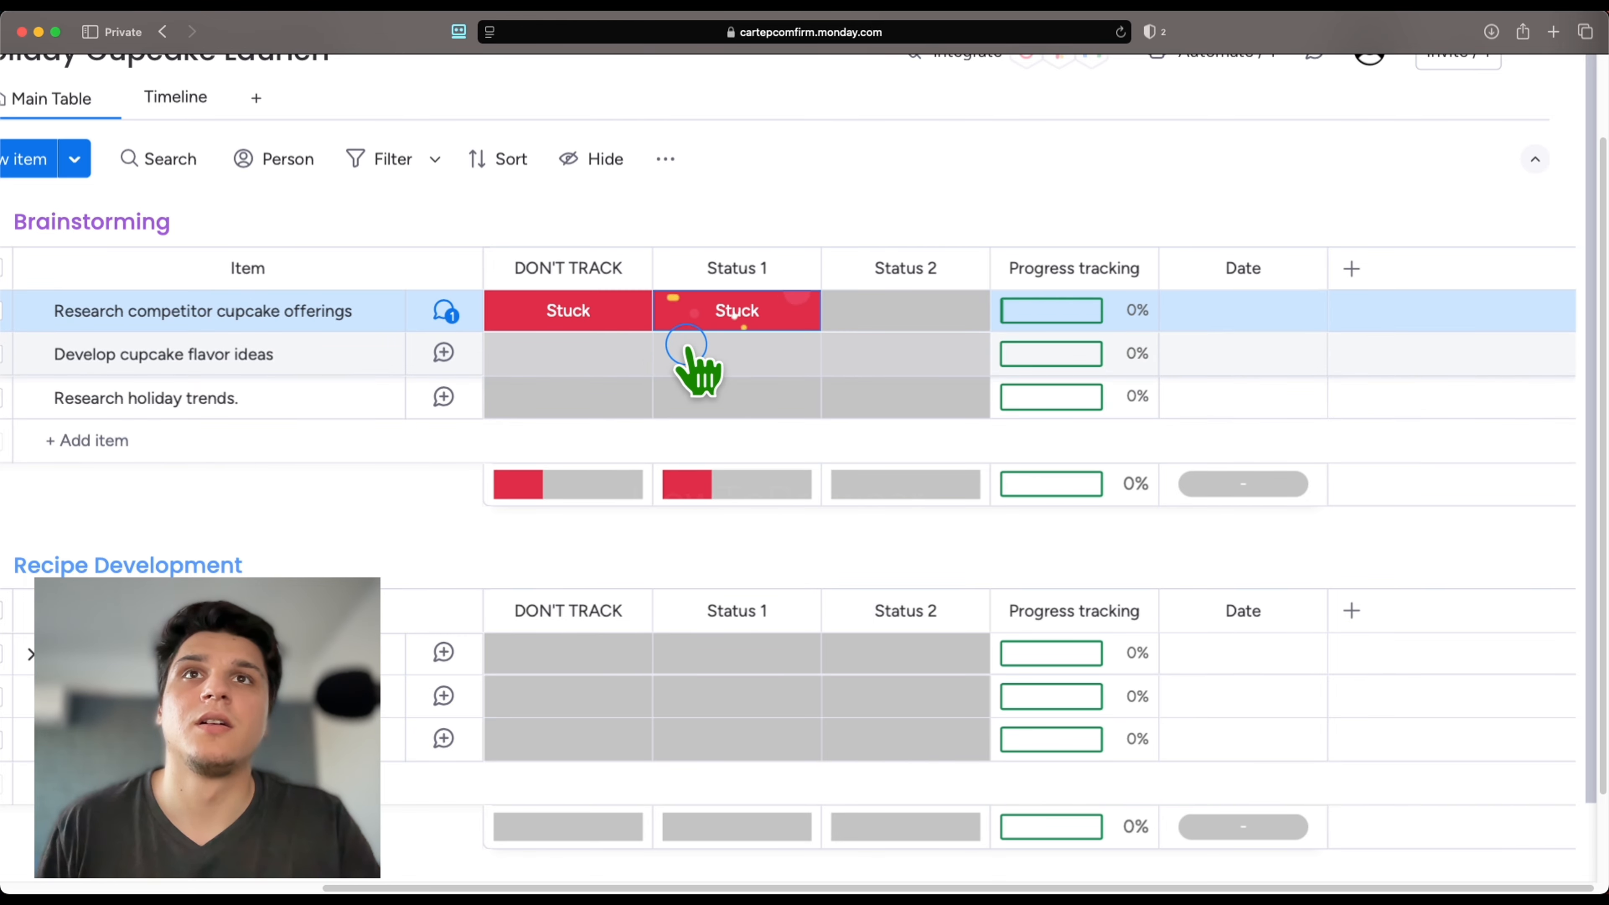
pyautogui.click(734, 320)
pyautogui.click(736, 485)
pyautogui.click(736, 317)
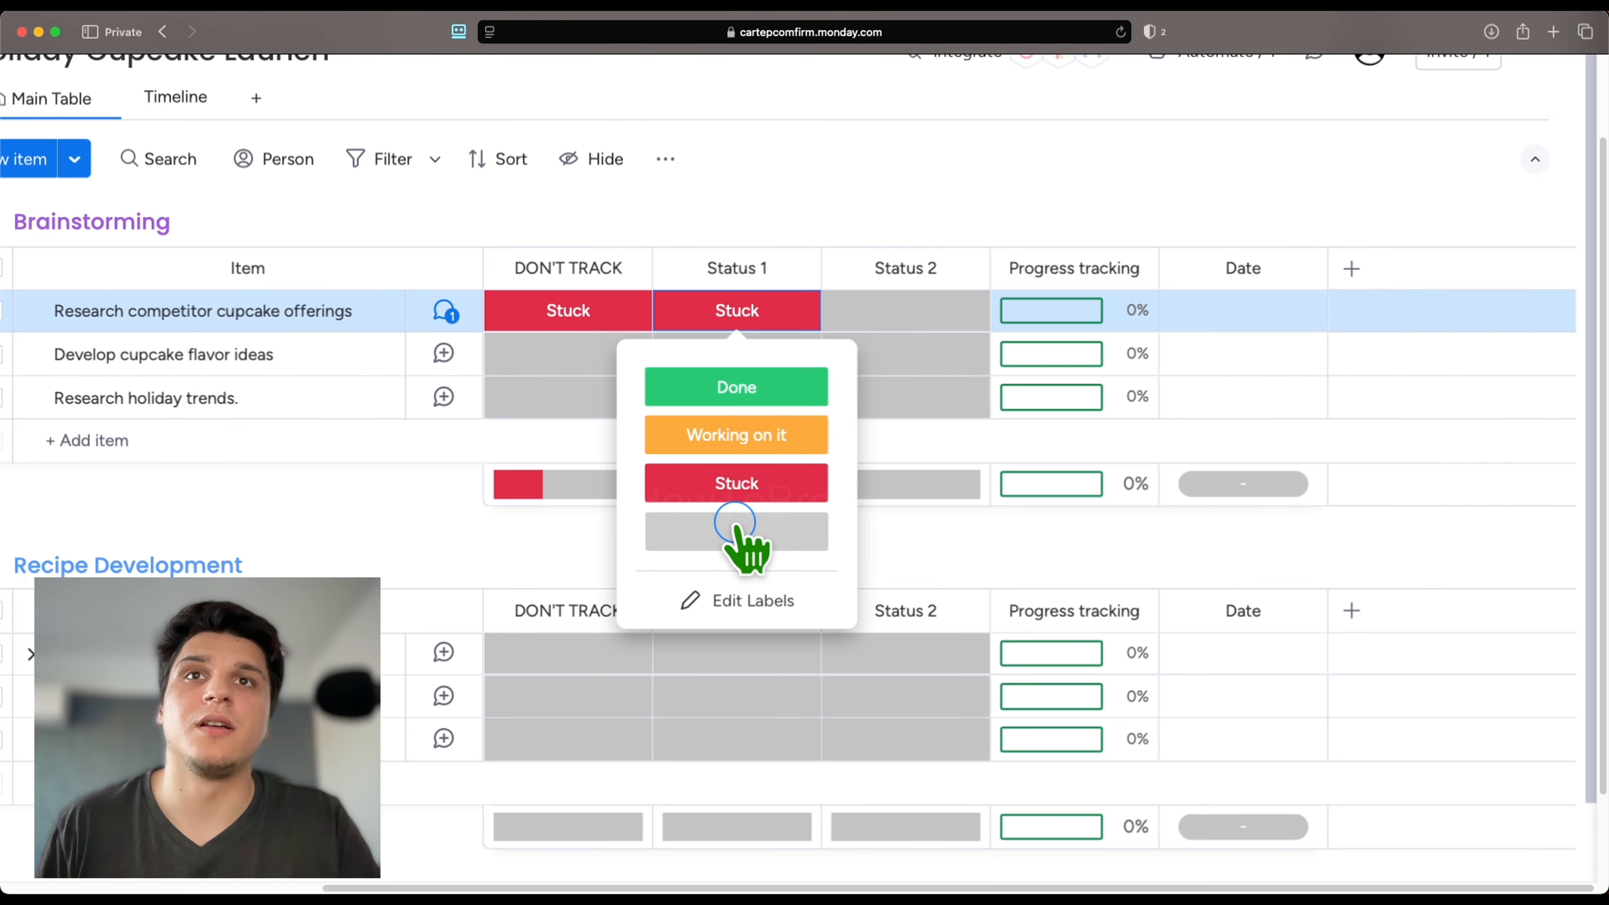
pyautogui.click(737, 531)
# Test Done and Working on it in the DON'T TRACK cell of Research competitor cupcake offerings, and leave it blank.
pyautogui.click(580, 312)
pyautogui.click(608, 529)
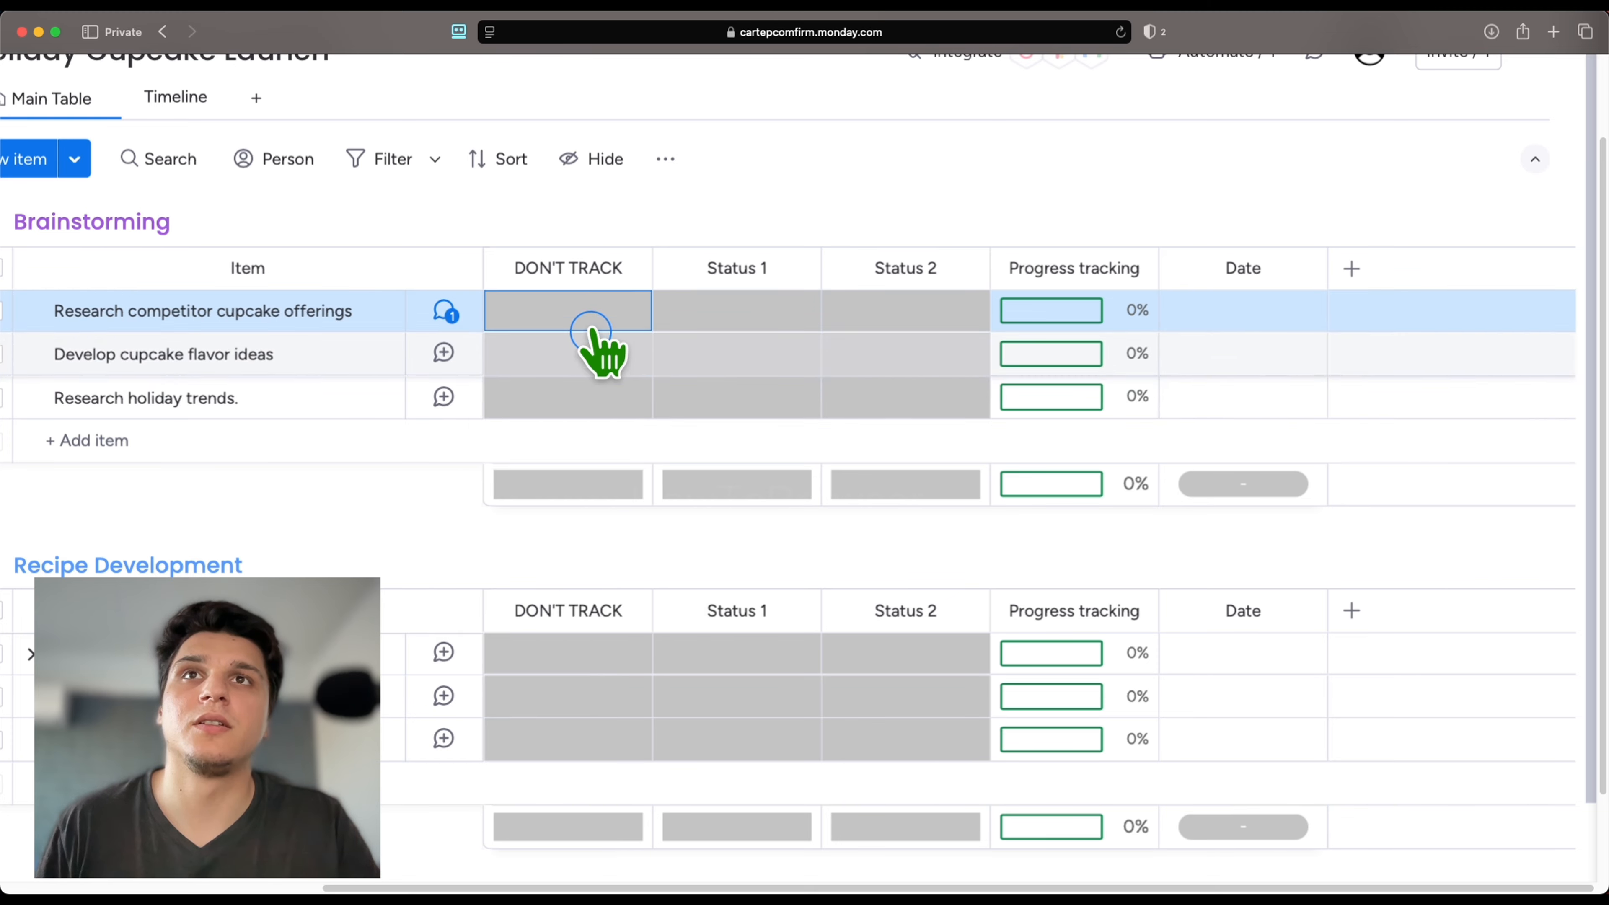
pyautogui.click(590, 314)
pyautogui.click(600, 387)
pyautogui.click(602, 316)
pyautogui.click(568, 435)
pyautogui.click(578, 320)
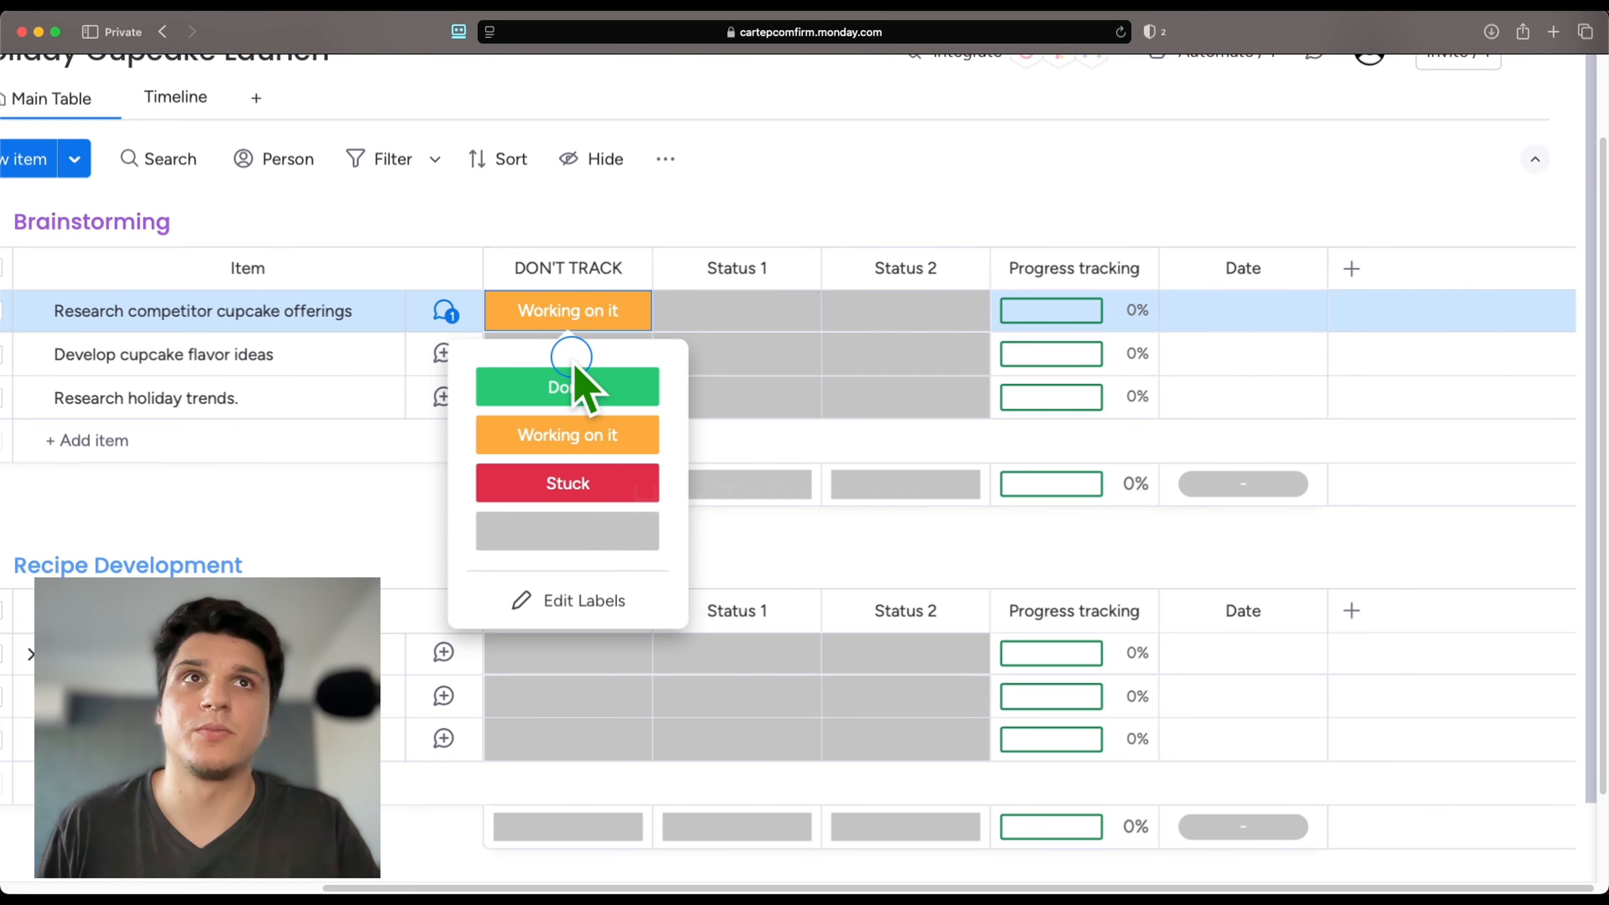
pyautogui.click(633, 437)
pyautogui.click(592, 320)
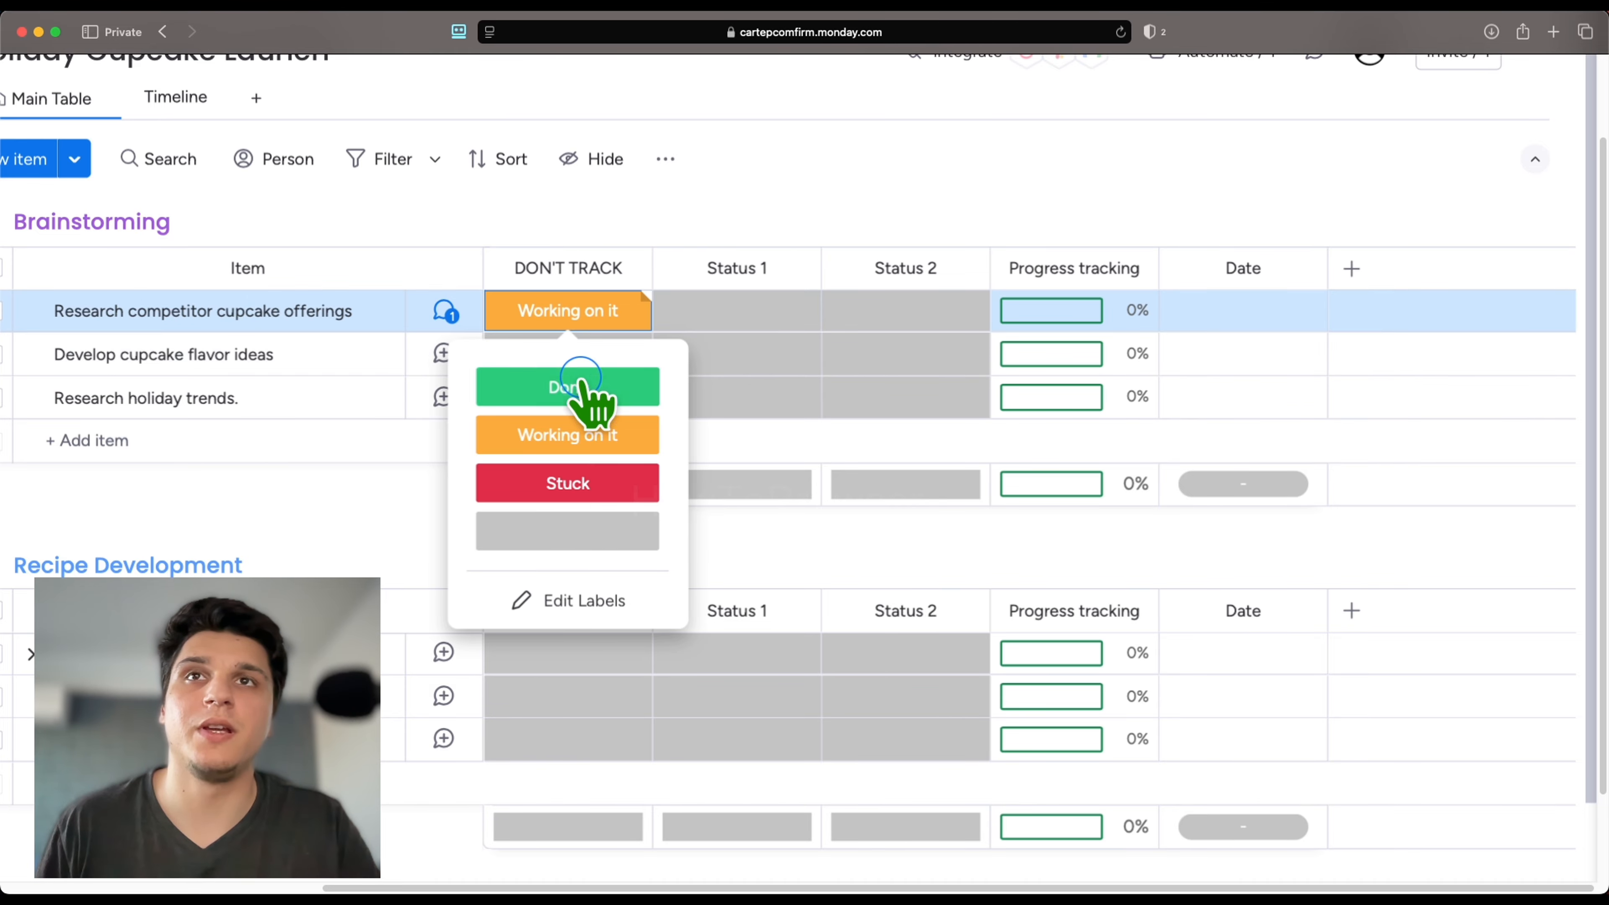
pyautogui.click(634, 383)
pyautogui.click(593, 313)
pyautogui.click(564, 528)
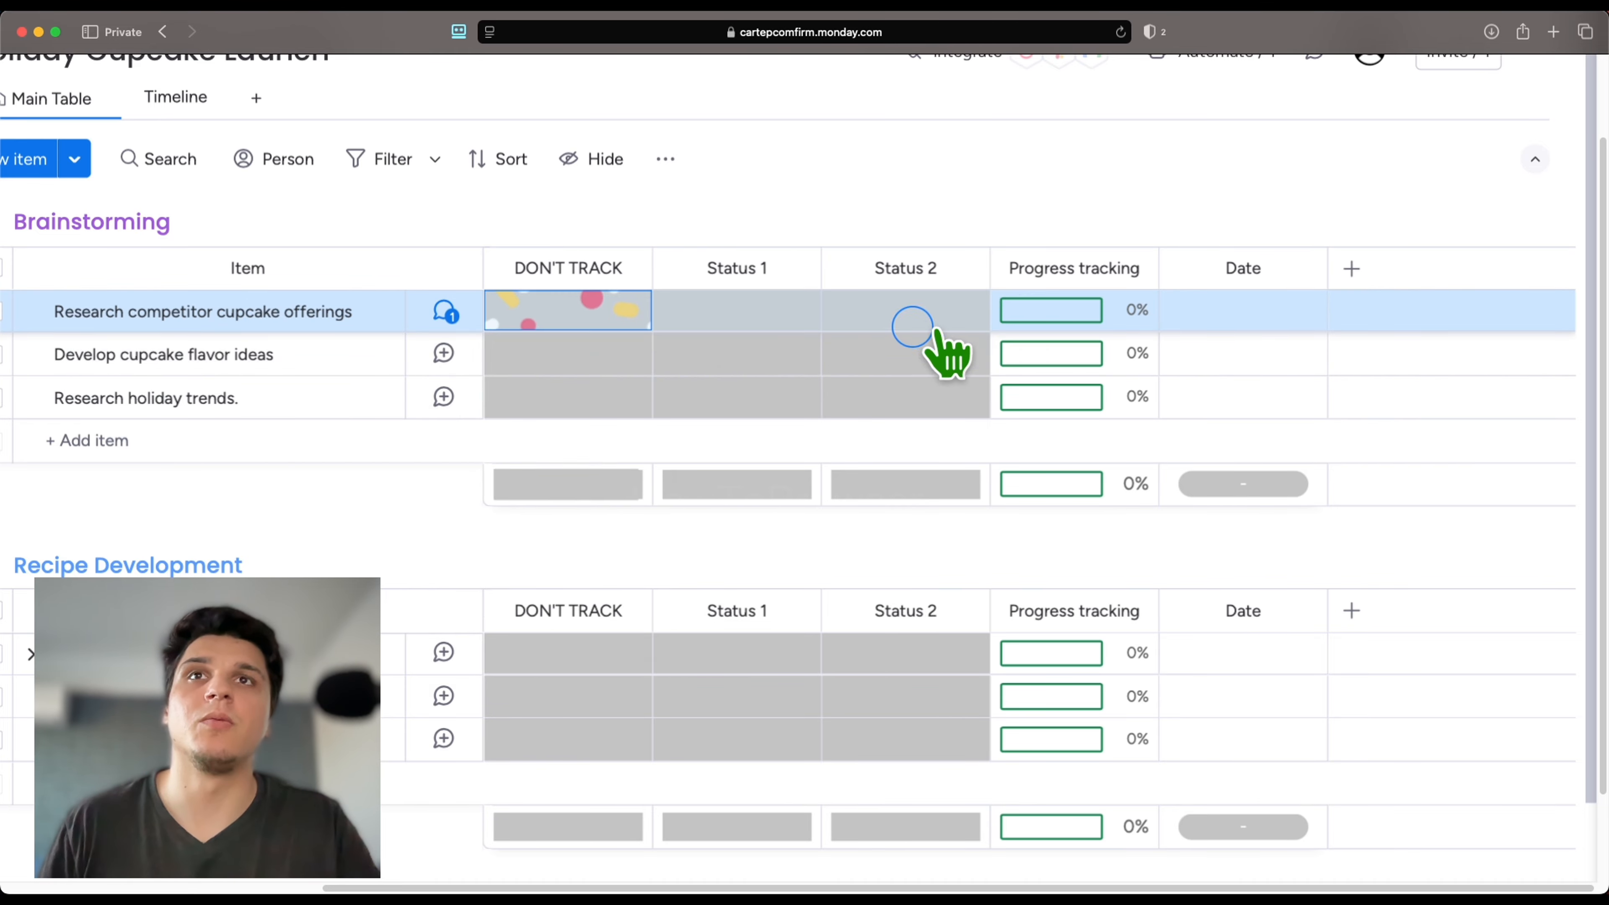
# On the All my items board, add a Connect boards column linked to the Holiday Cupcake Launch board.
pyautogui.scroll(-5, 874, 310)
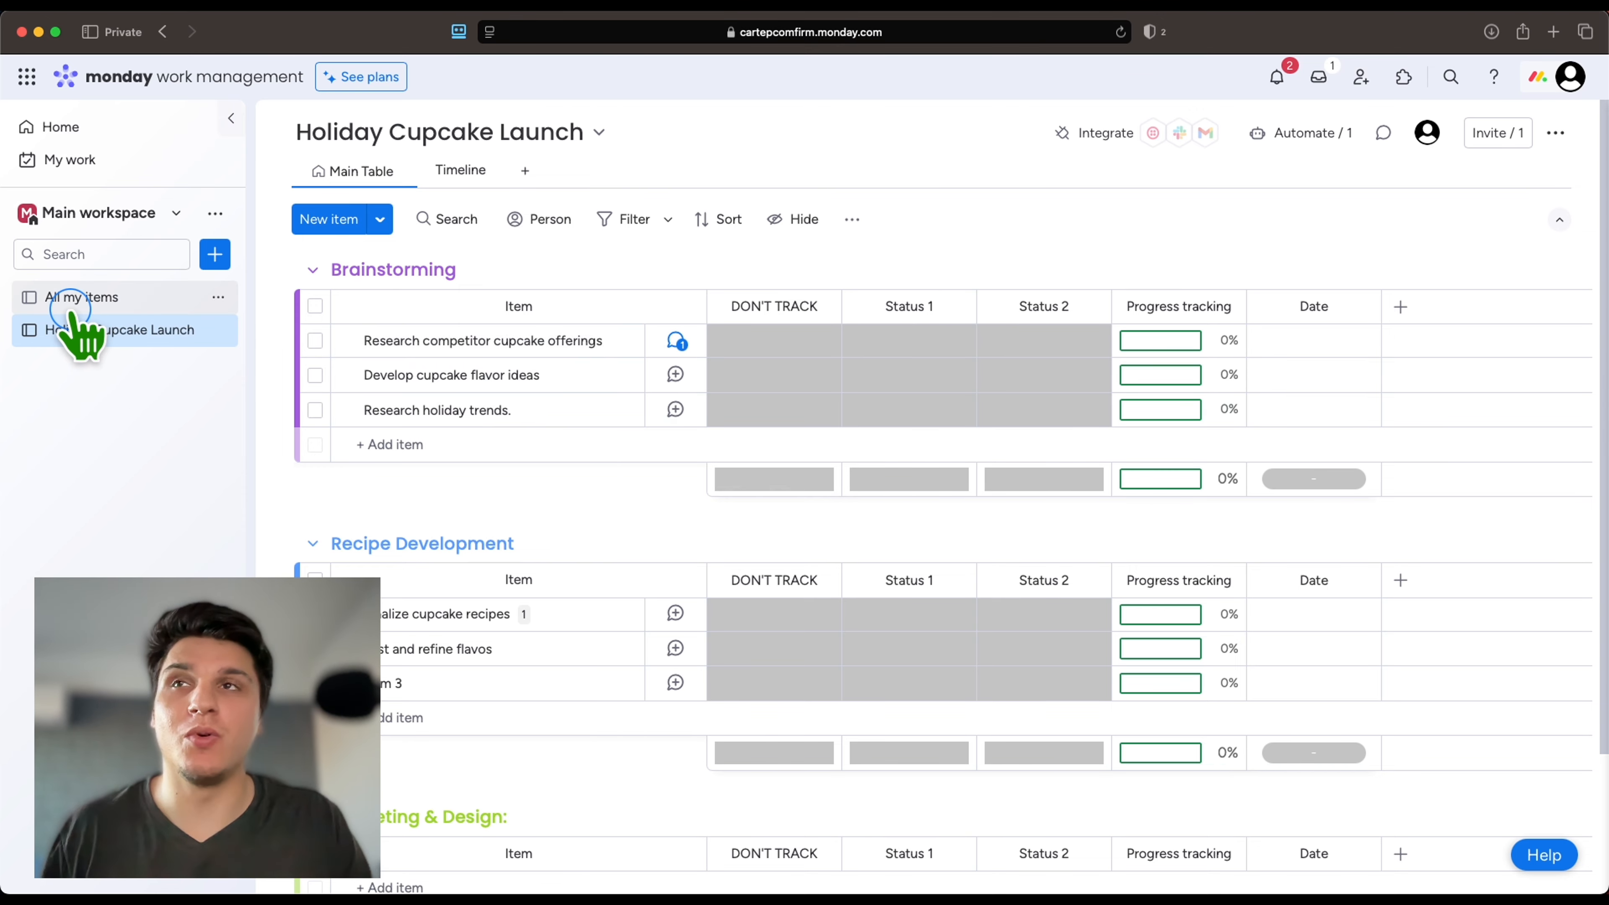
pyautogui.click(120, 297)
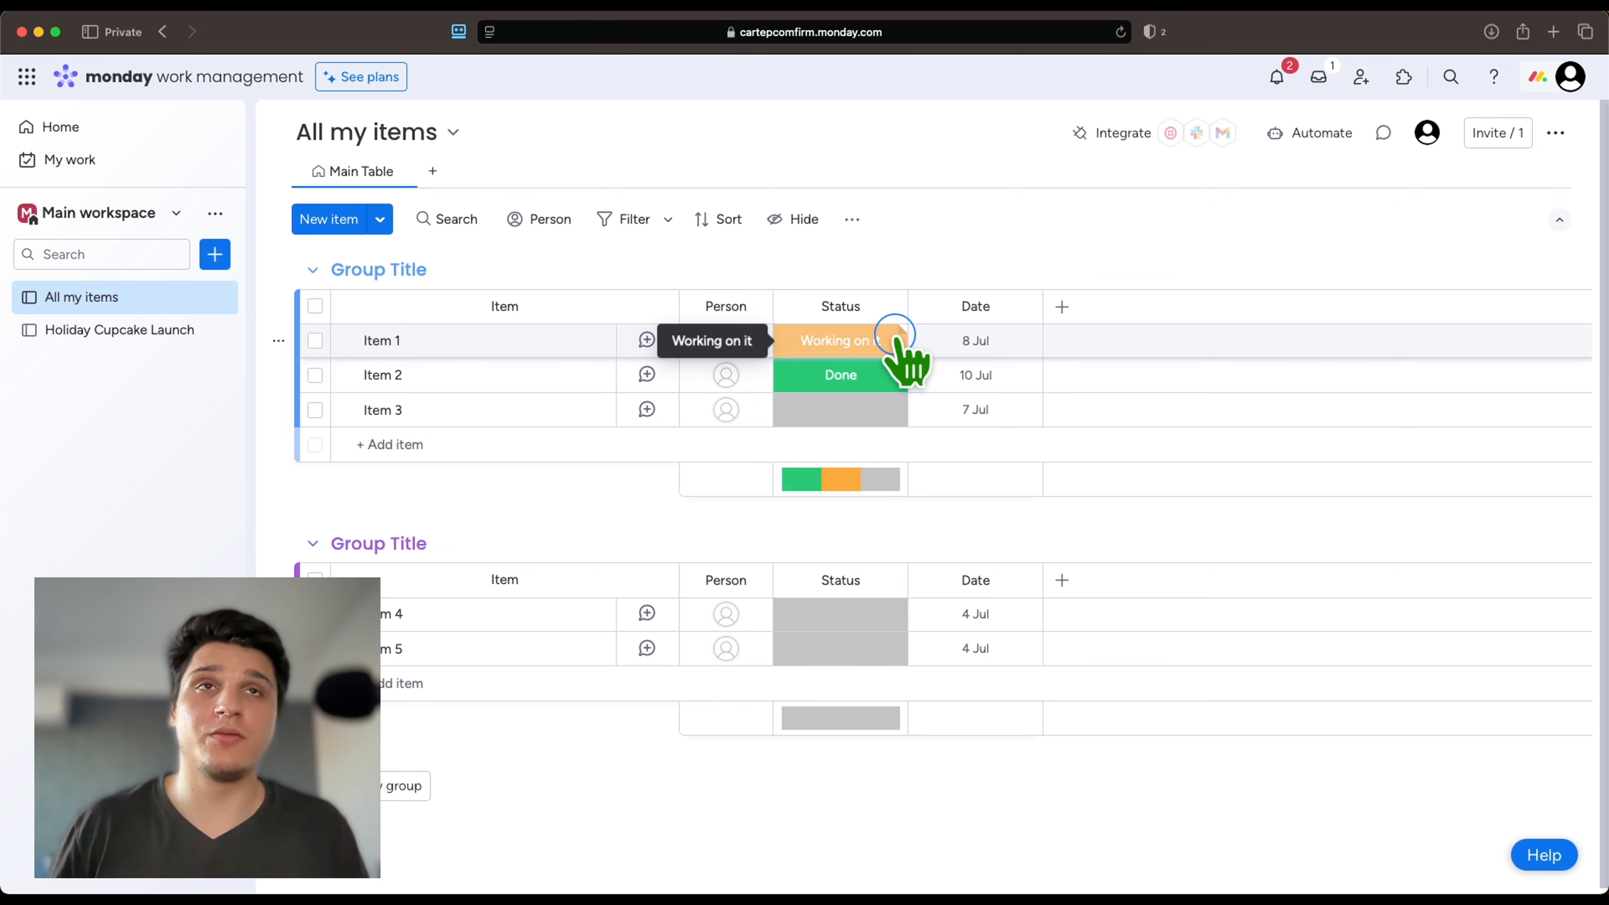
pyautogui.click(1062, 306)
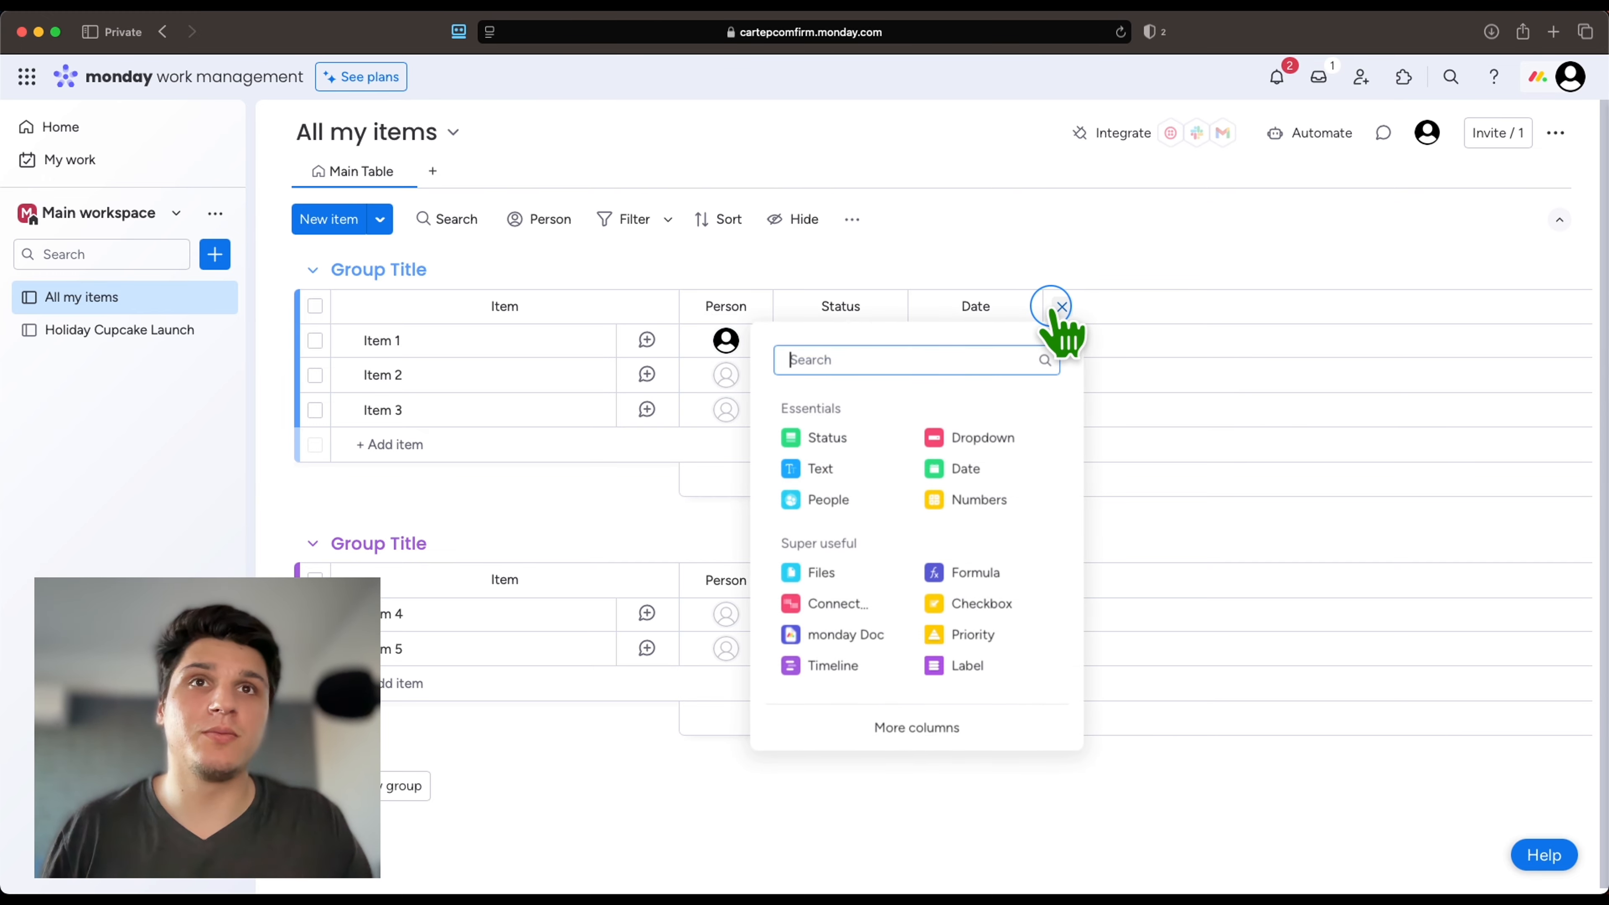
pyautogui.click(846, 605)
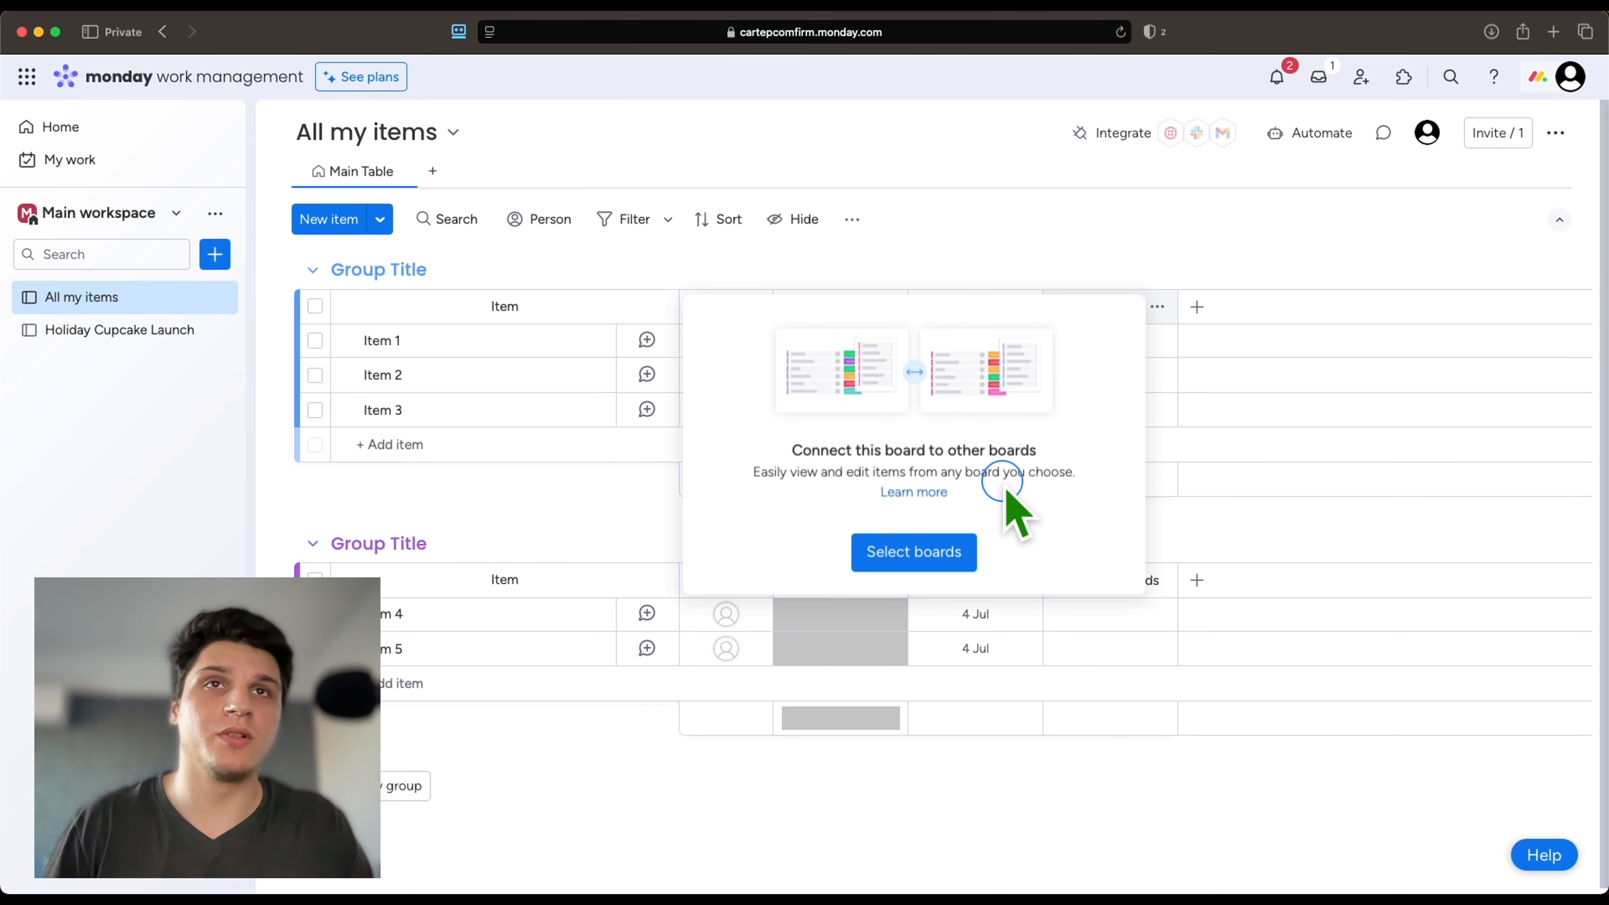
pyautogui.click(947, 549)
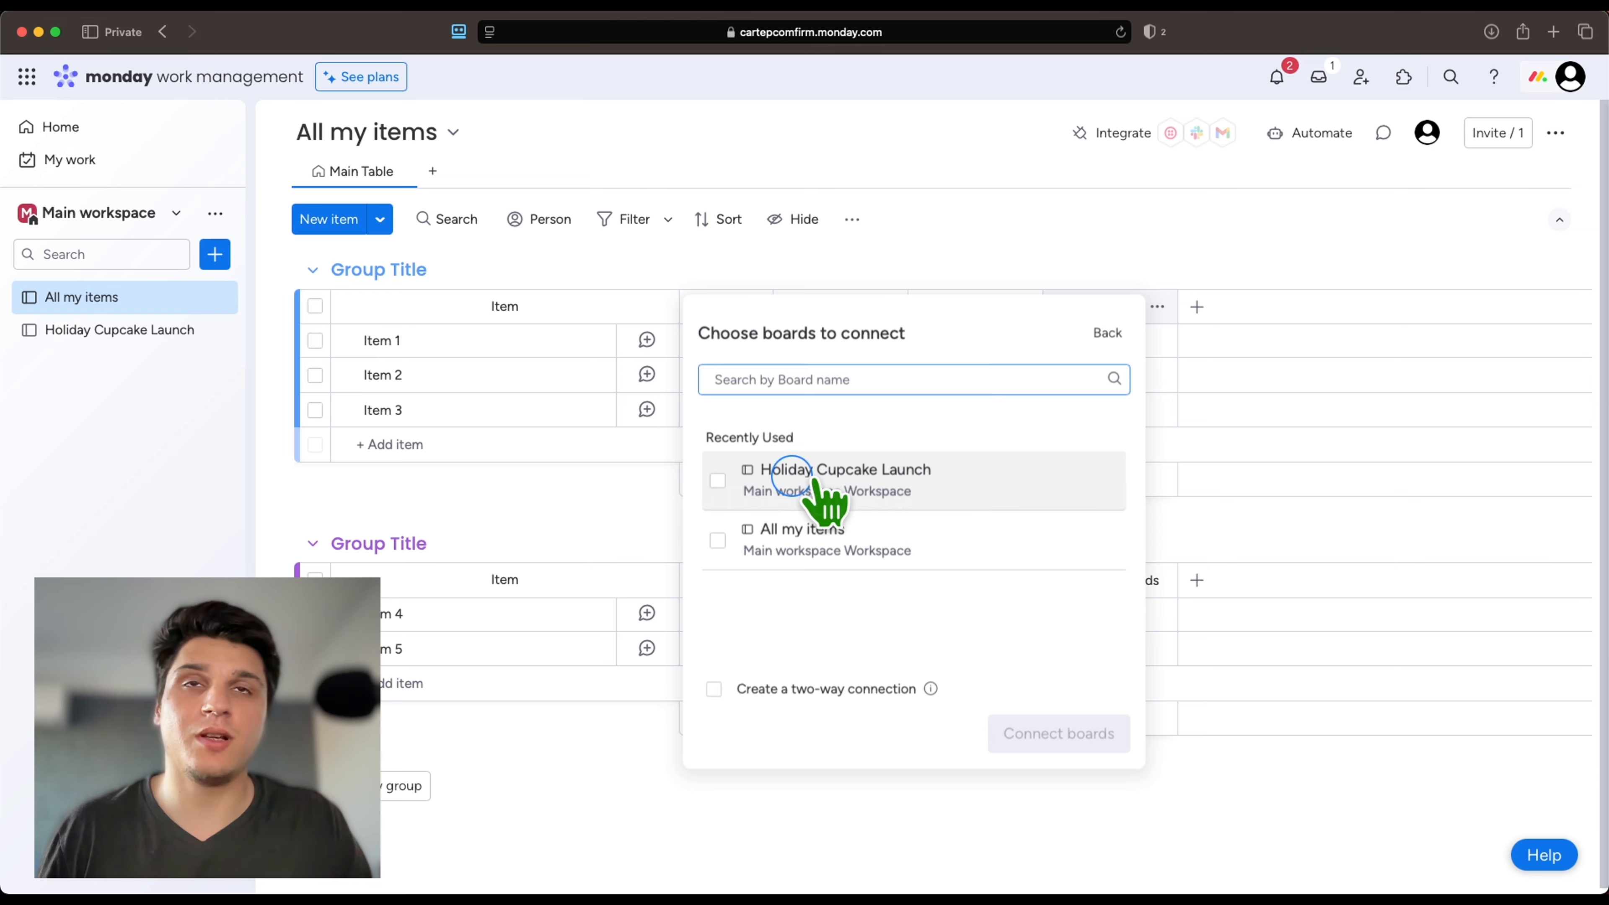
pyautogui.click(852, 482)
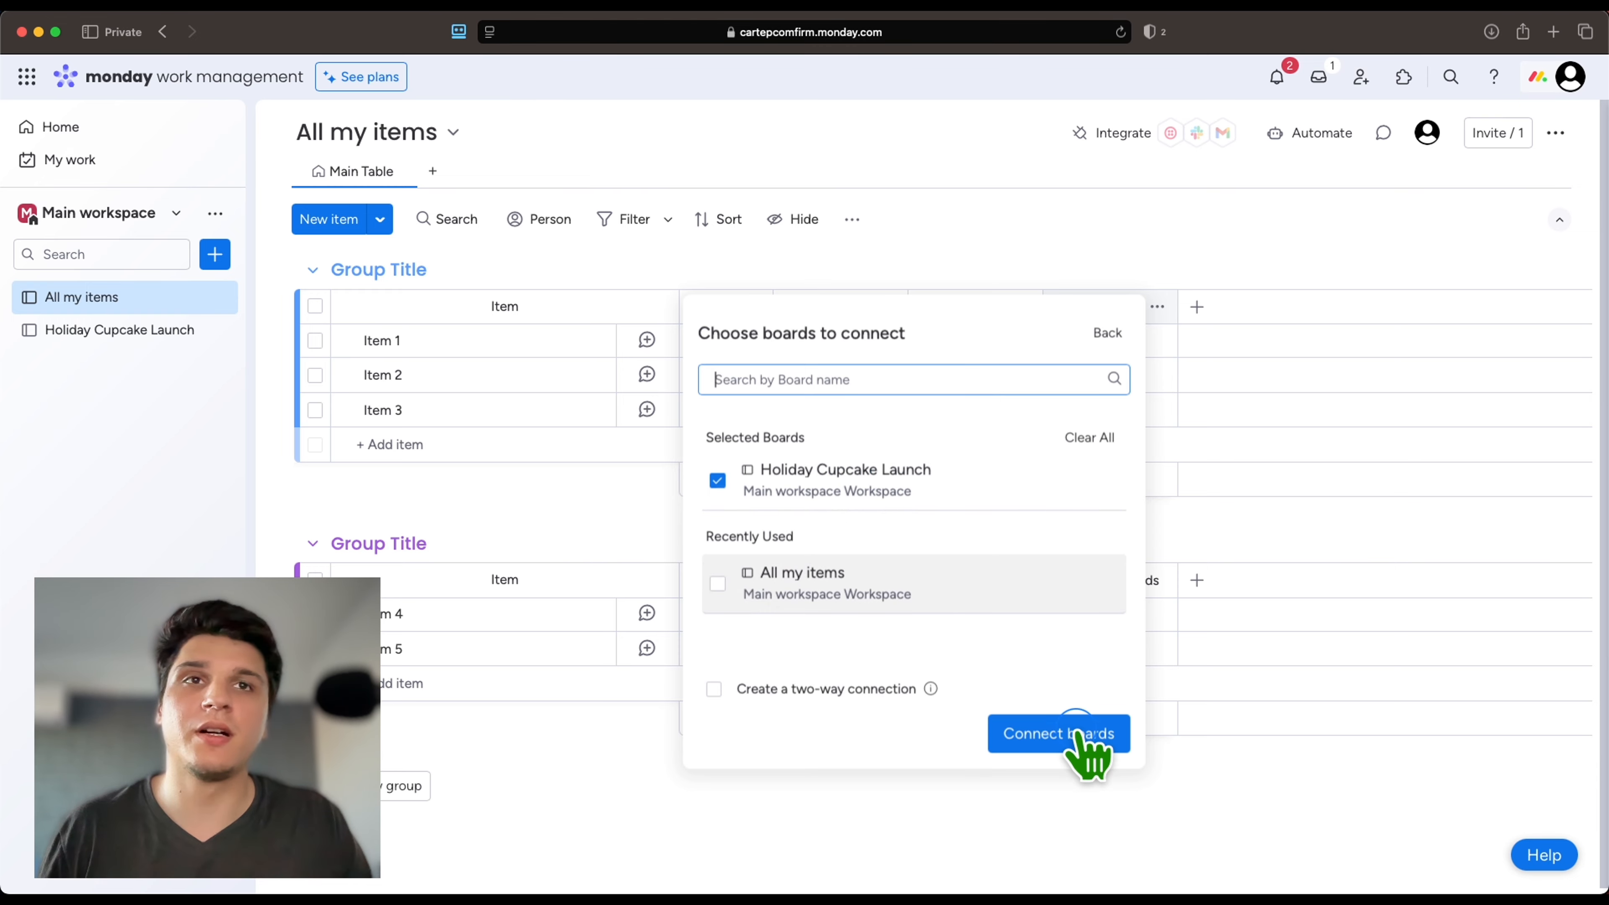
pyautogui.click(1077, 729)
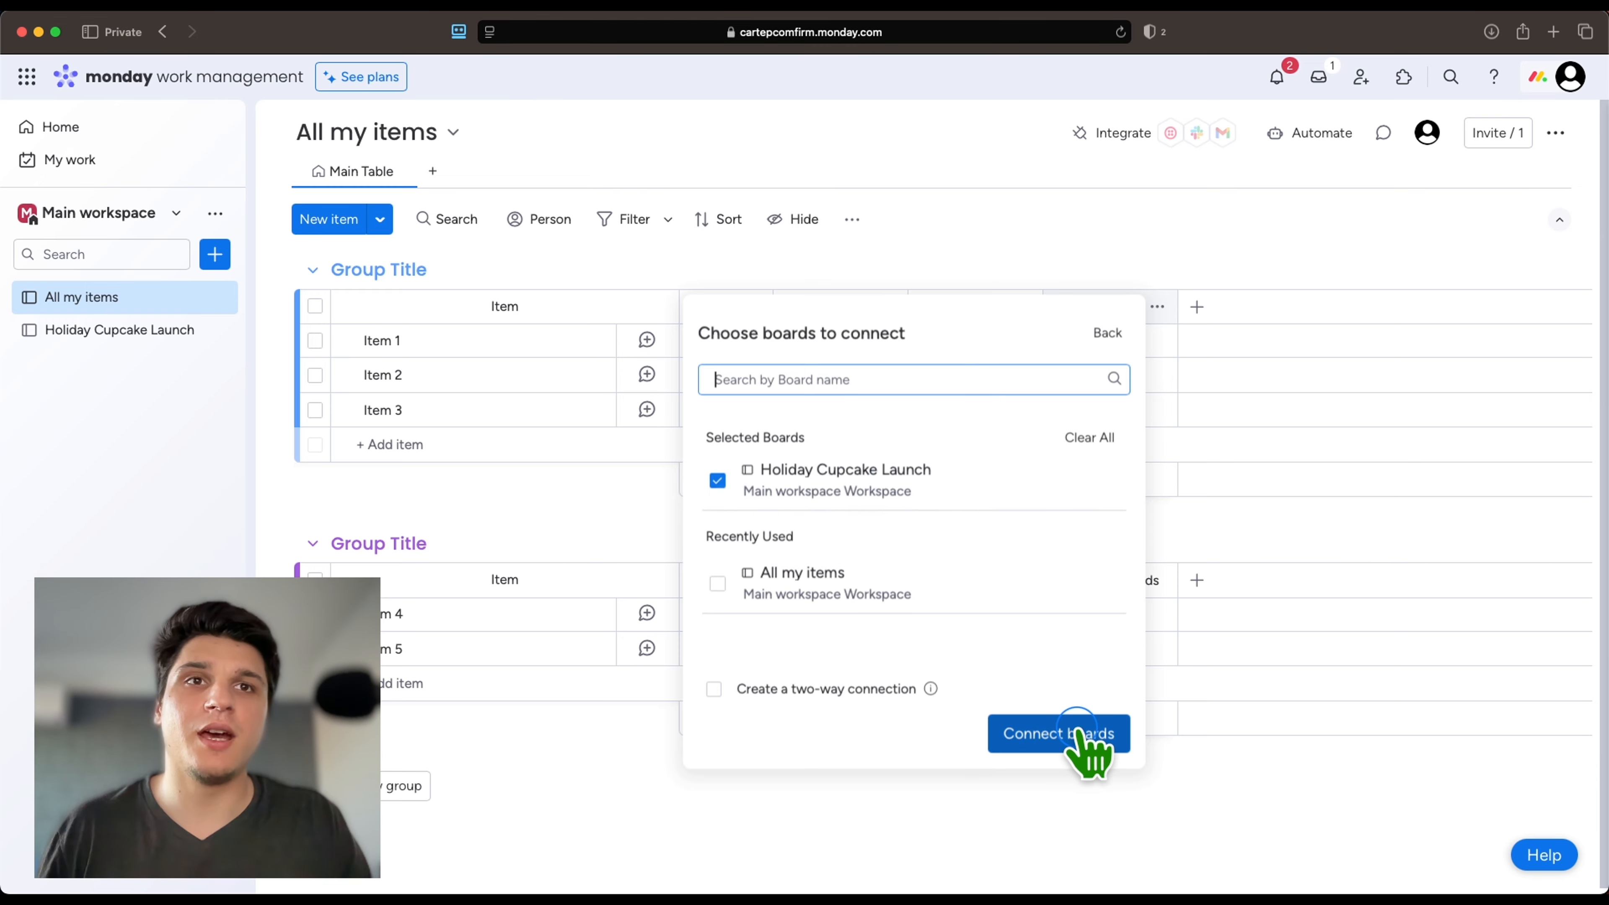
# Connect the Holiday Cupcake Launch board with a two-way connection, and create a mirror column showing its Progress tracking.
pyautogui.click(732, 687)
pyautogui.click(1017, 733)
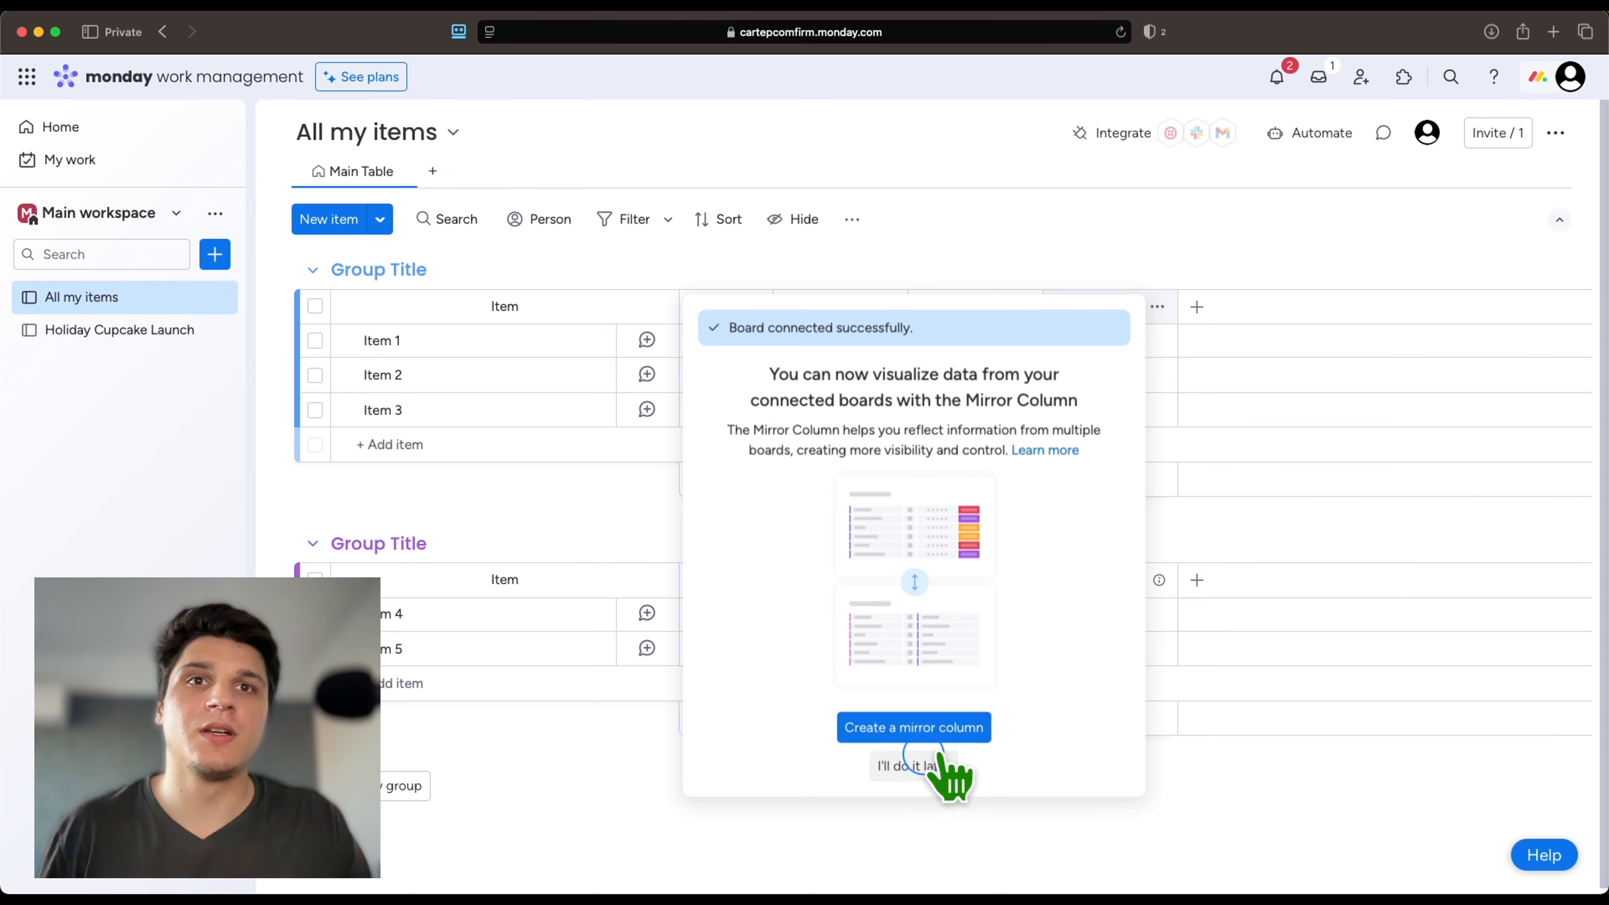
pyautogui.click(985, 726)
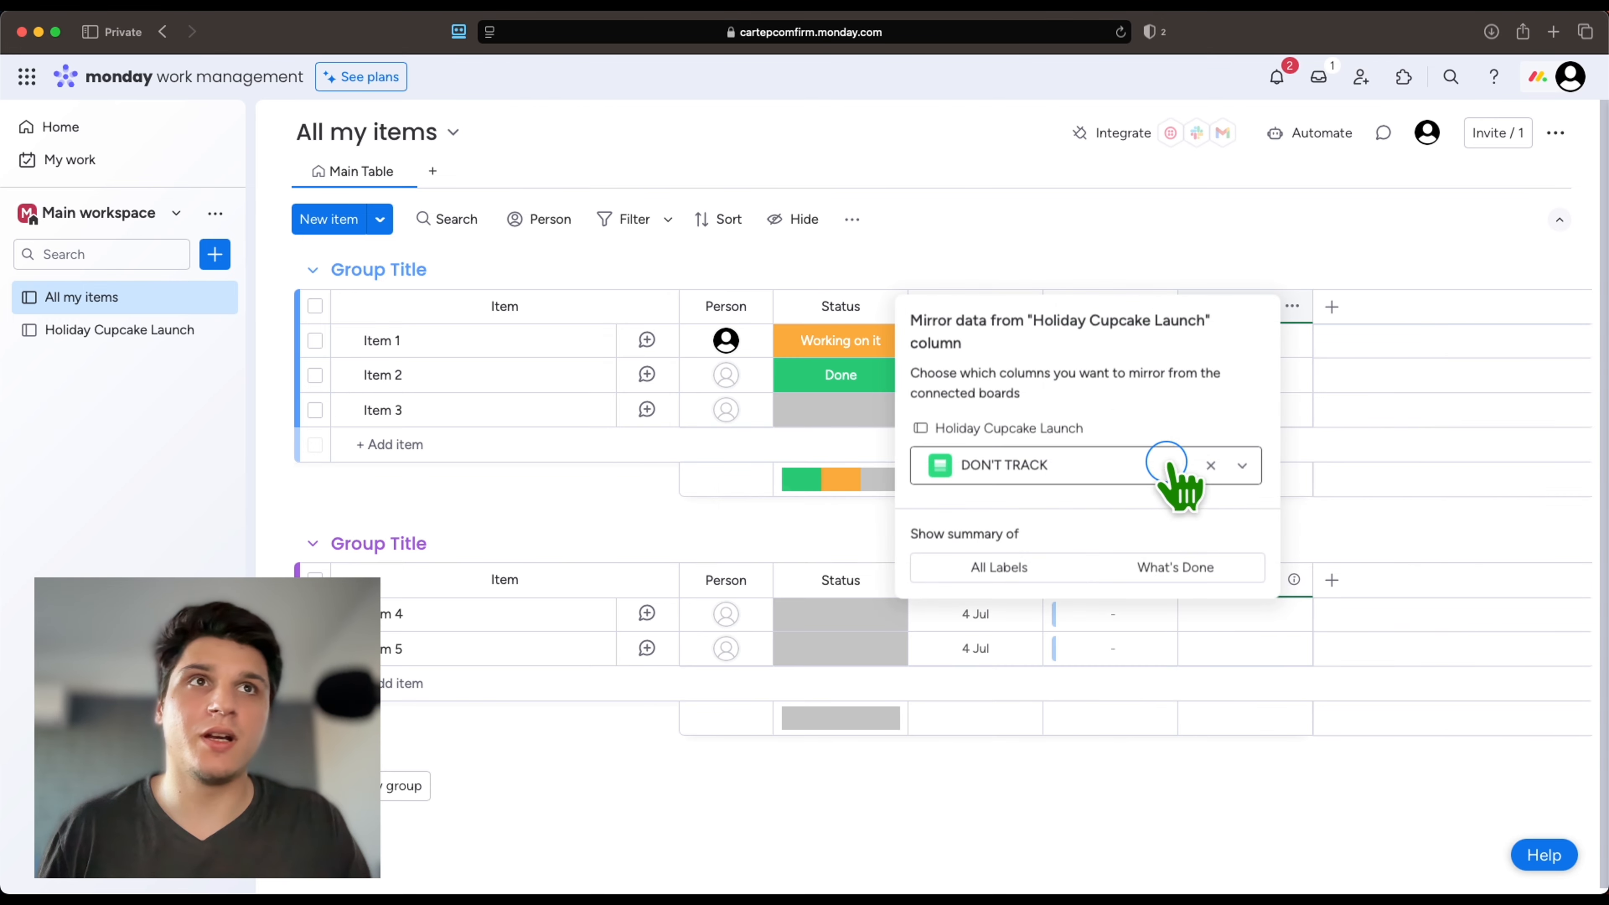
pyautogui.click(1026, 466)
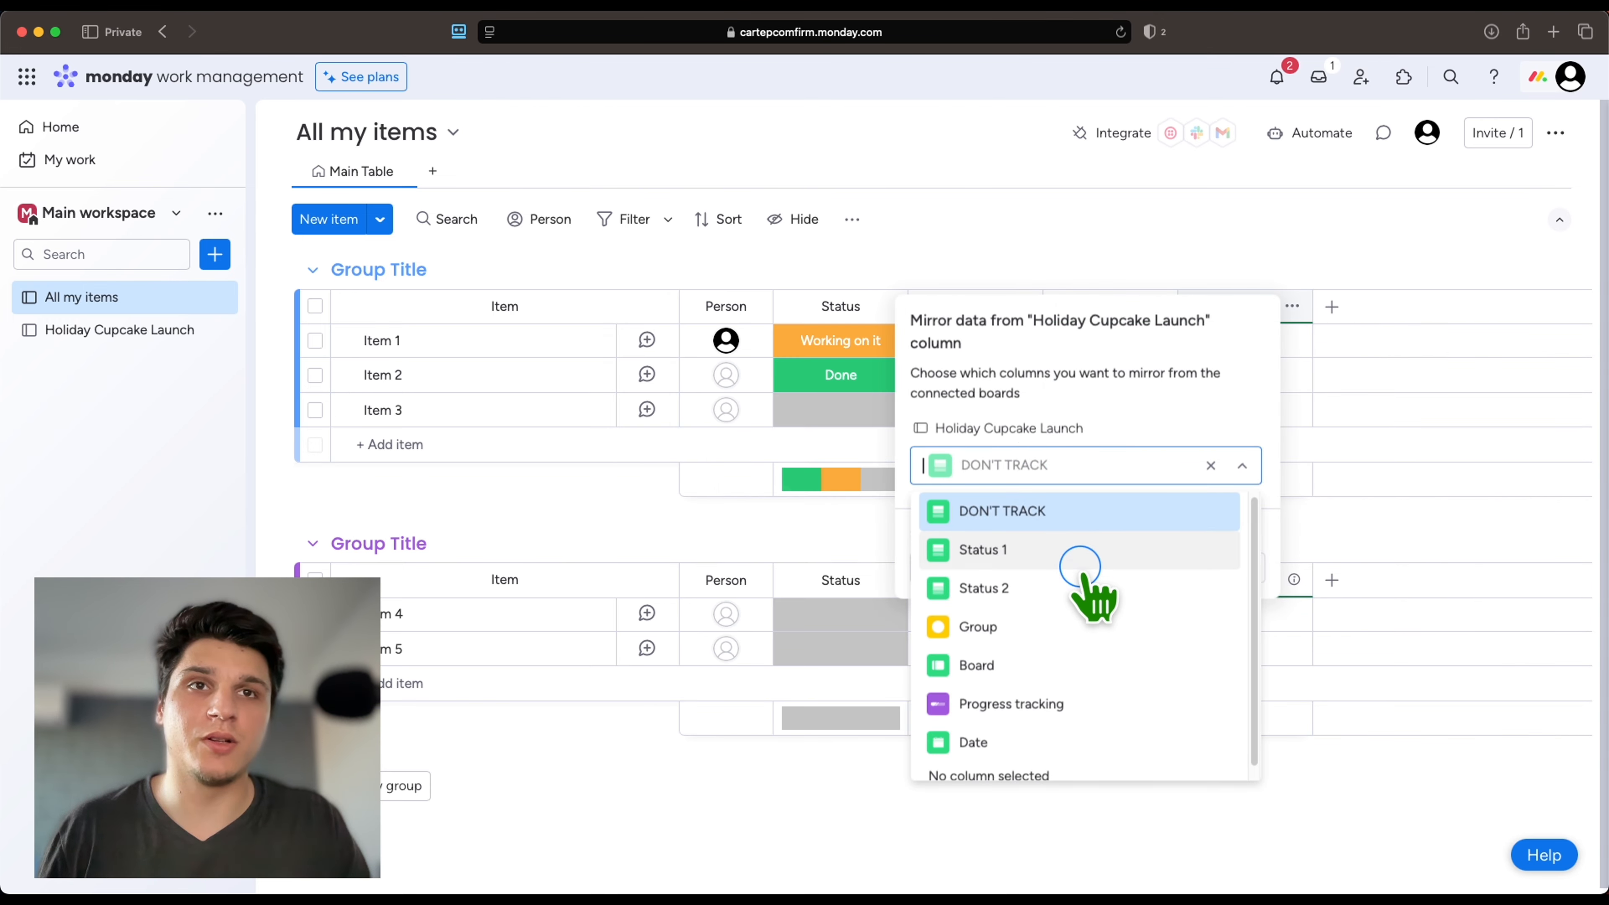
pyautogui.click(1067, 692)
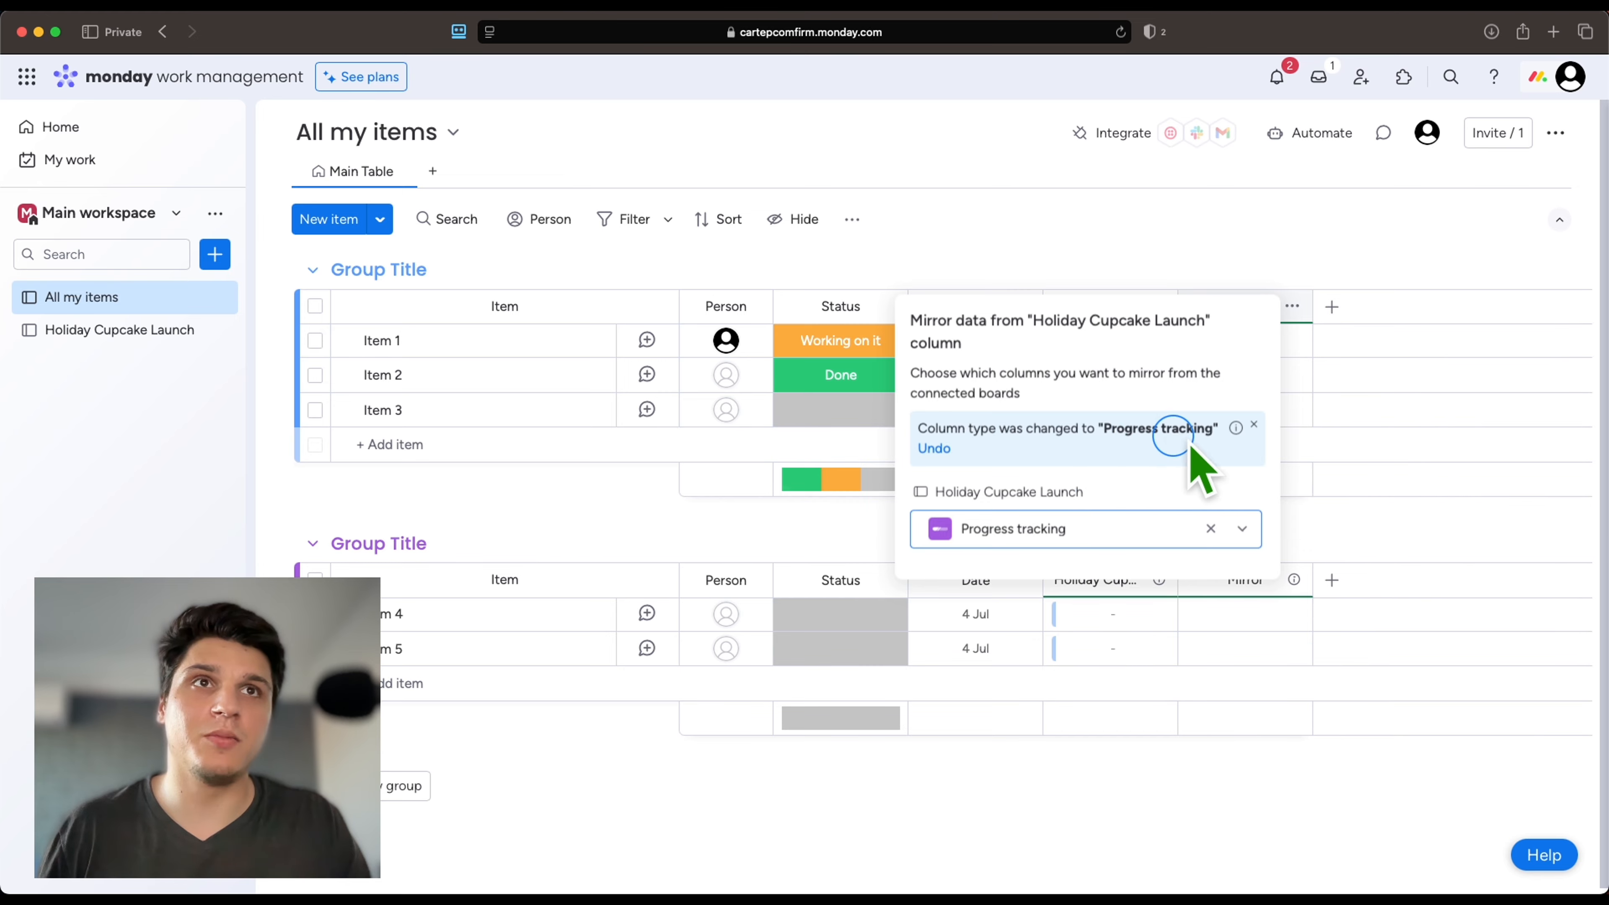
pyautogui.click(1444, 284)
# Link all six Holiday Cupcake Launch items to the progress bar item, and review the linked items on the All my items board.
pyautogui.click(146, 336)
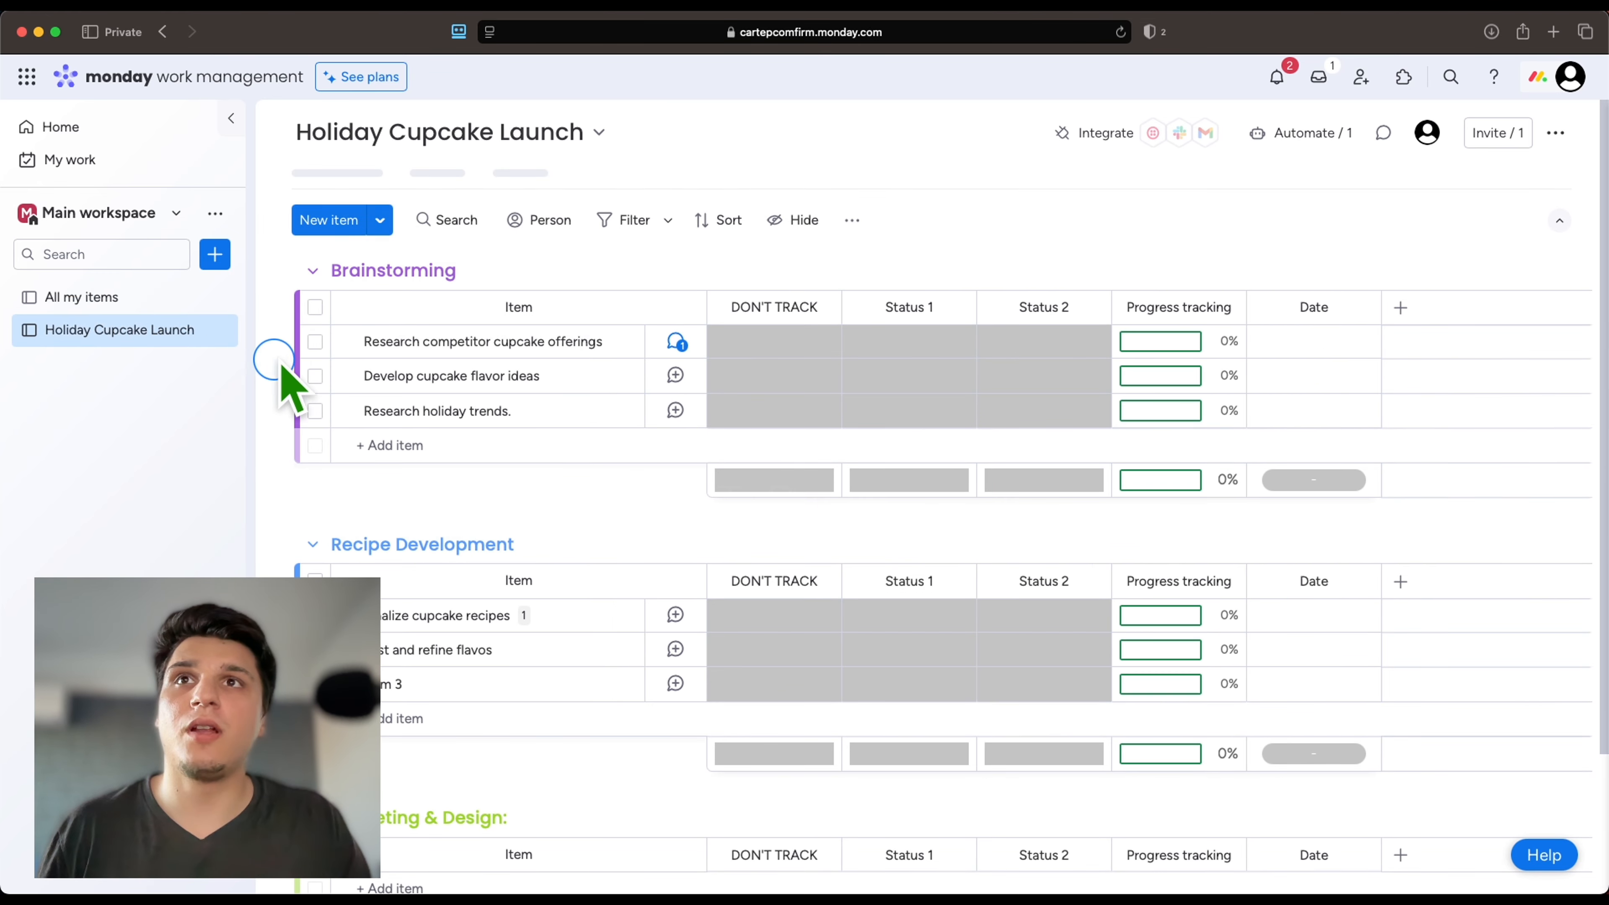
pyautogui.click(314, 306)
pyautogui.click(314, 306)
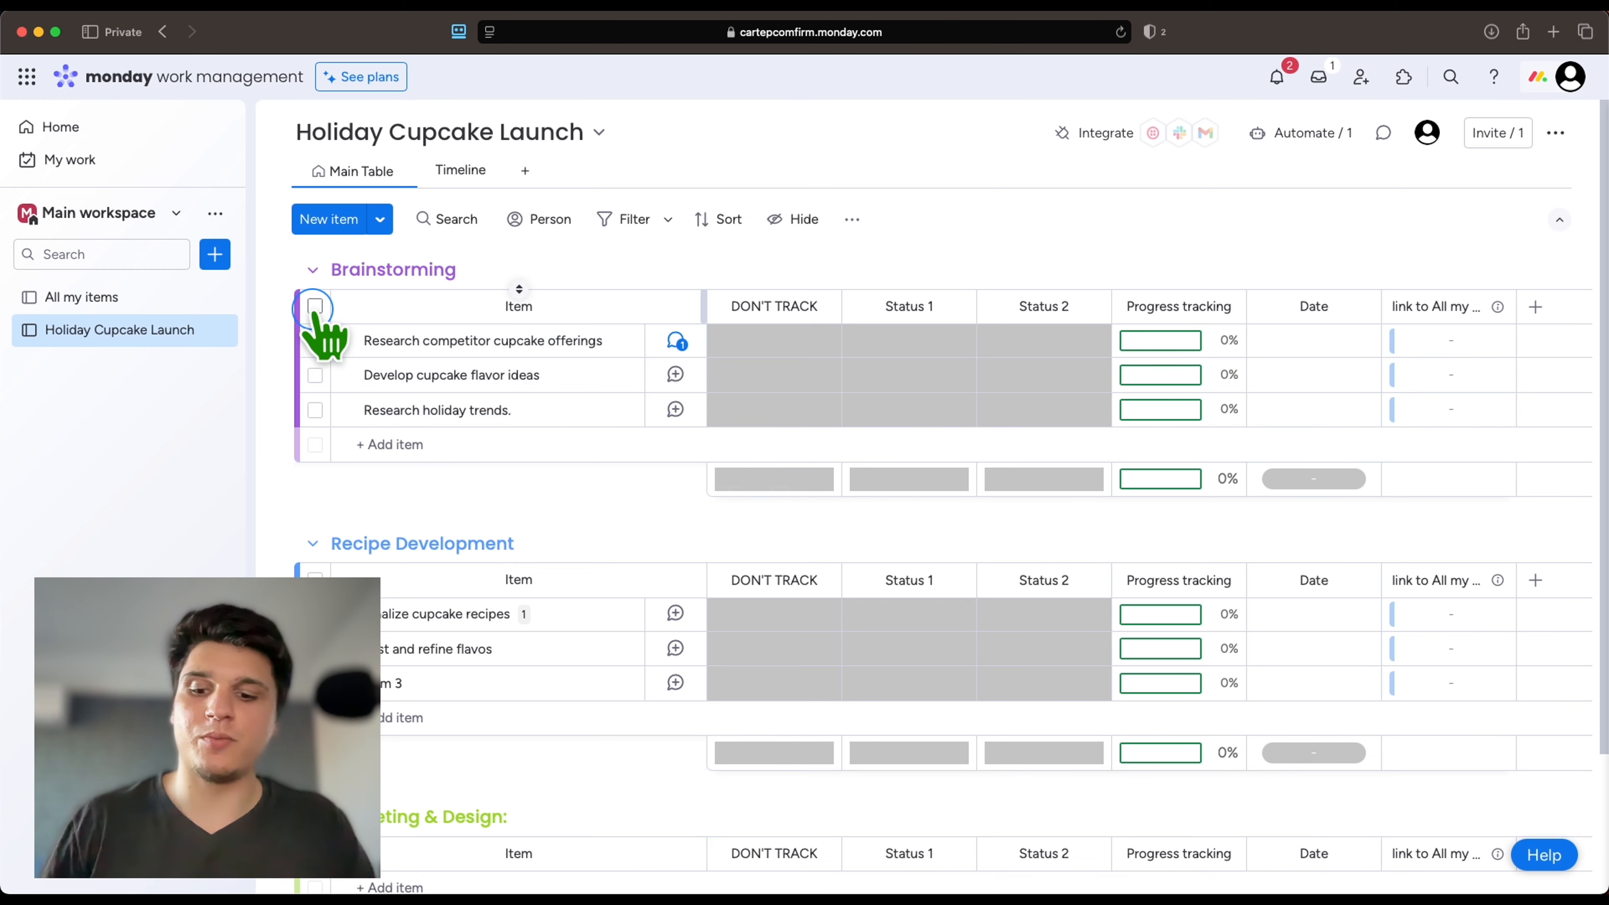
pyautogui.press('super+a')
pyautogui.scroll(-1, 472, 518)
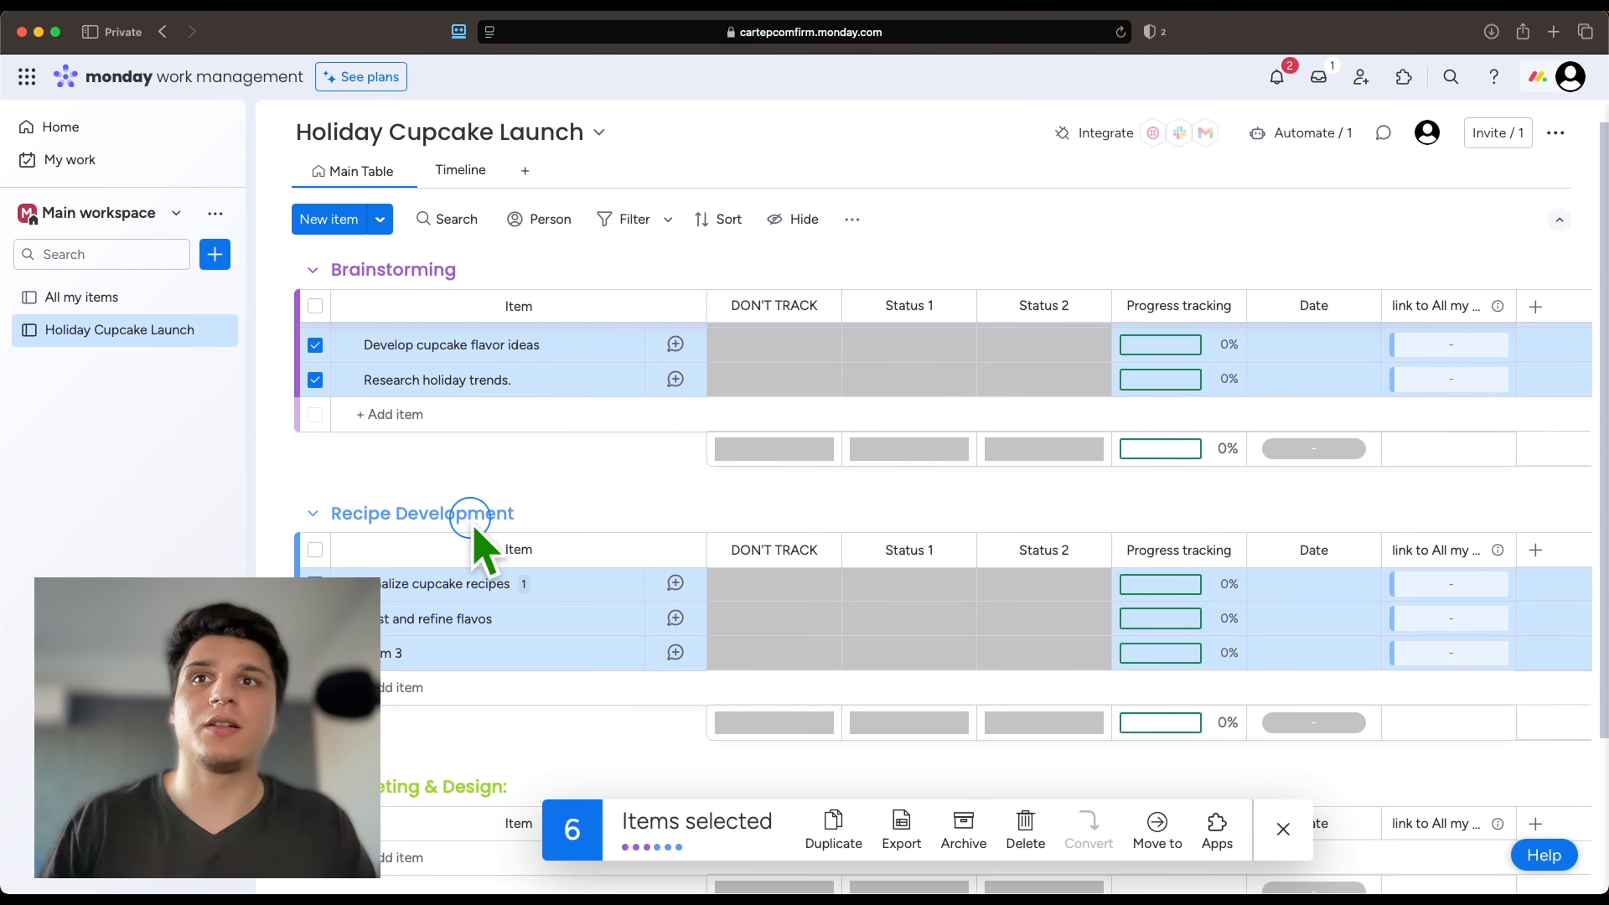
pyautogui.scroll(1, 472, 518)
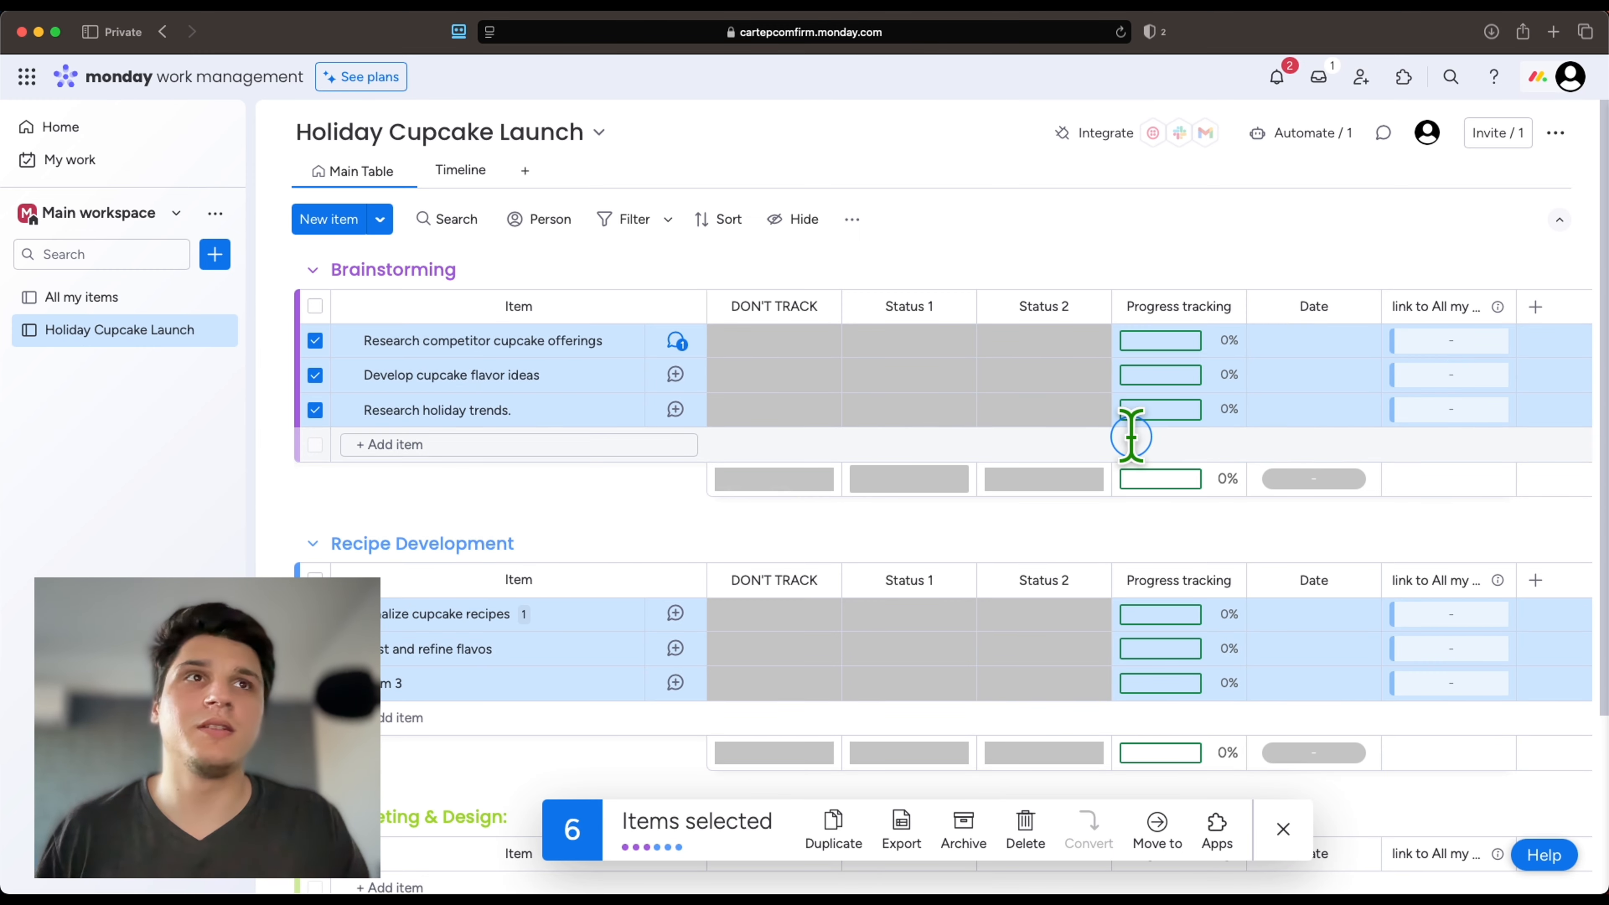
pyautogui.click(1424, 345)
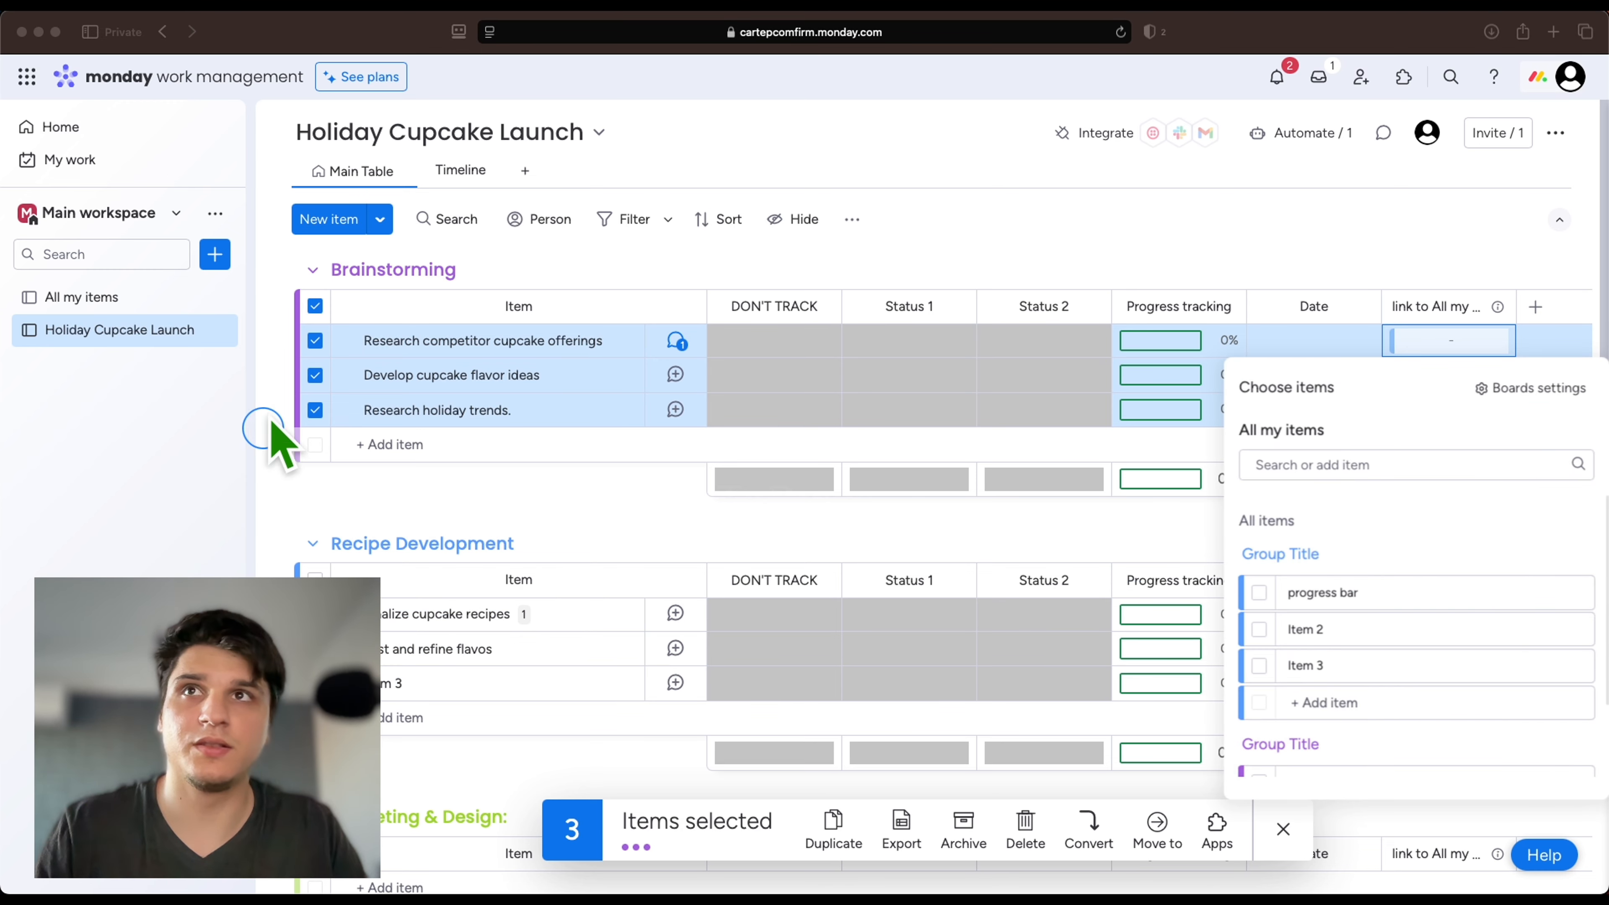
pyautogui.click(518, 265)
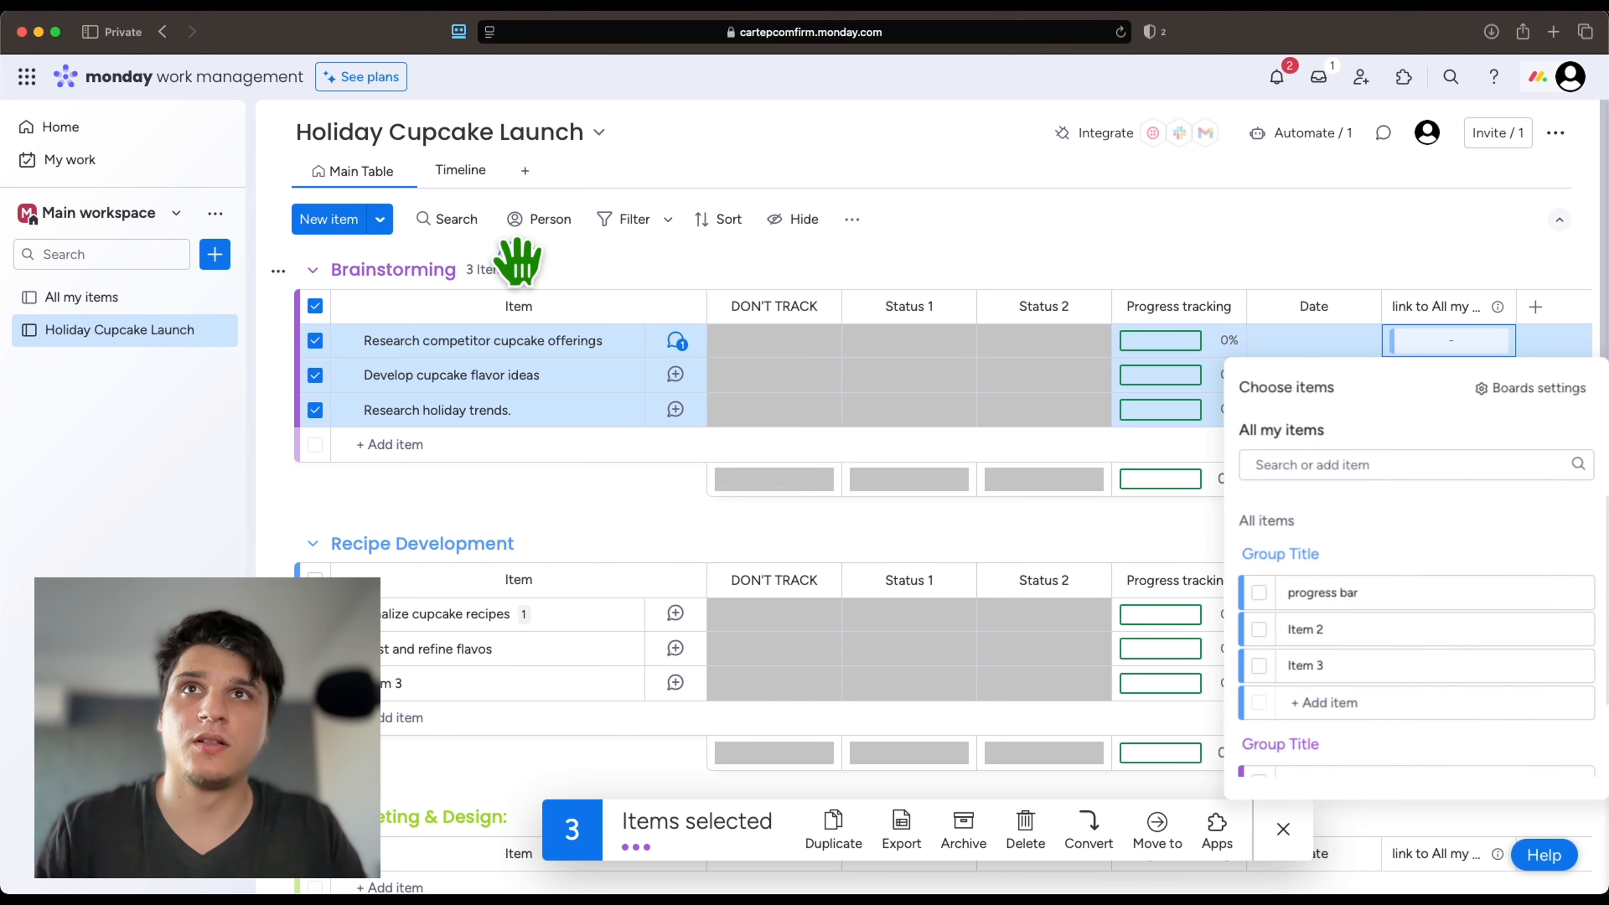
pyautogui.click(525, 264)
pyautogui.click(536, 269)
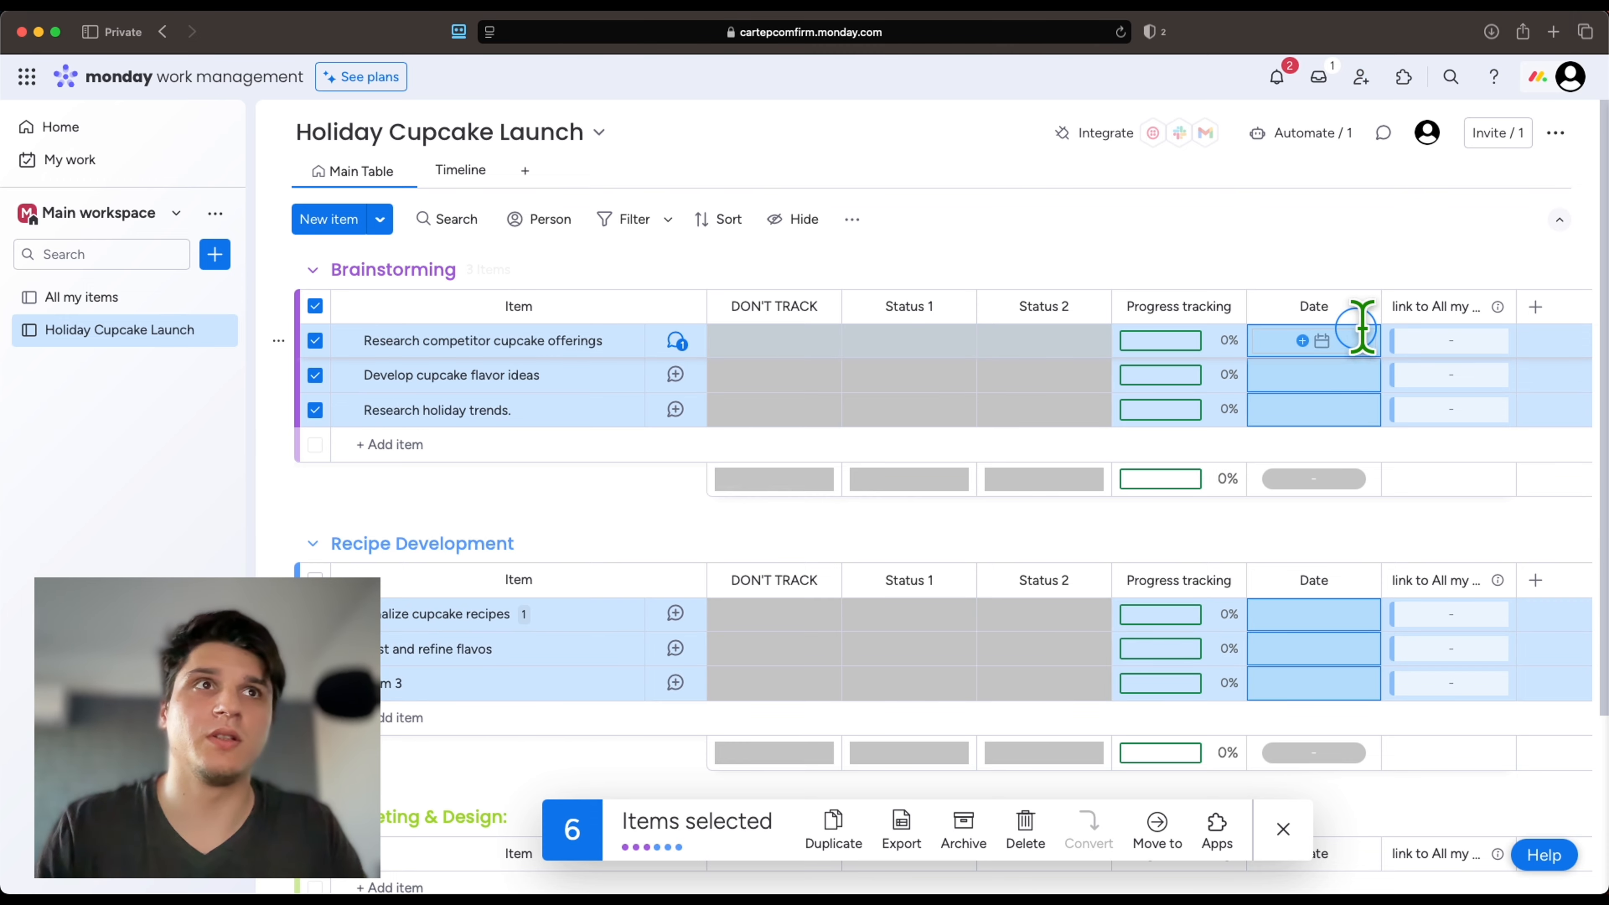
pyautogui.click(1397, 341)
pyautogui.click(1259, 592)
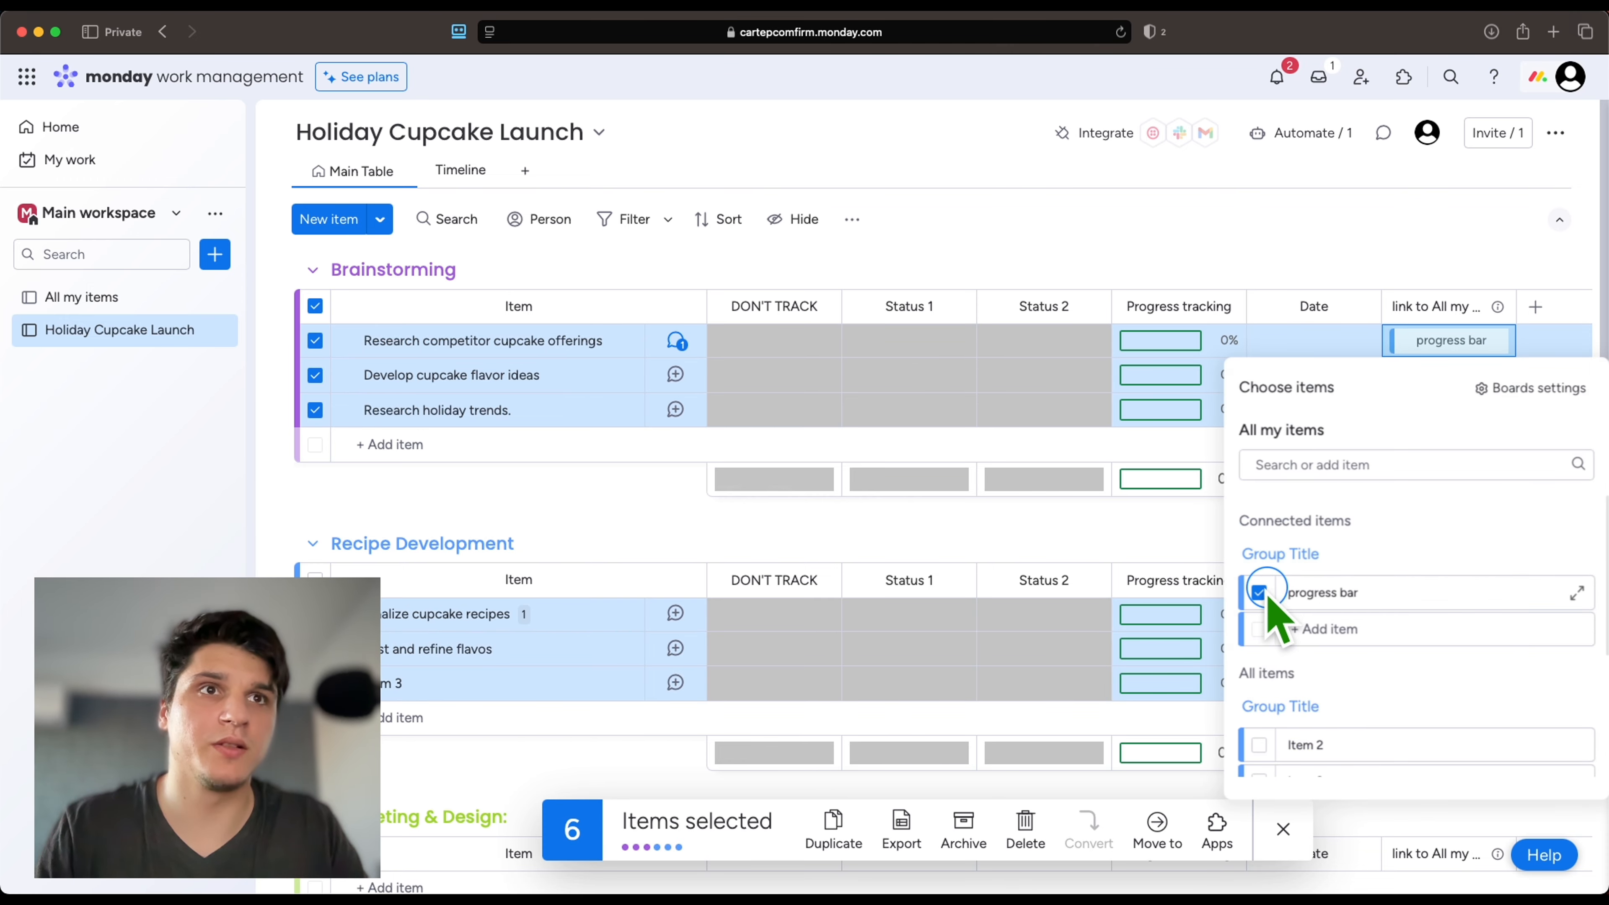
pyautogui.click(1312, 272)
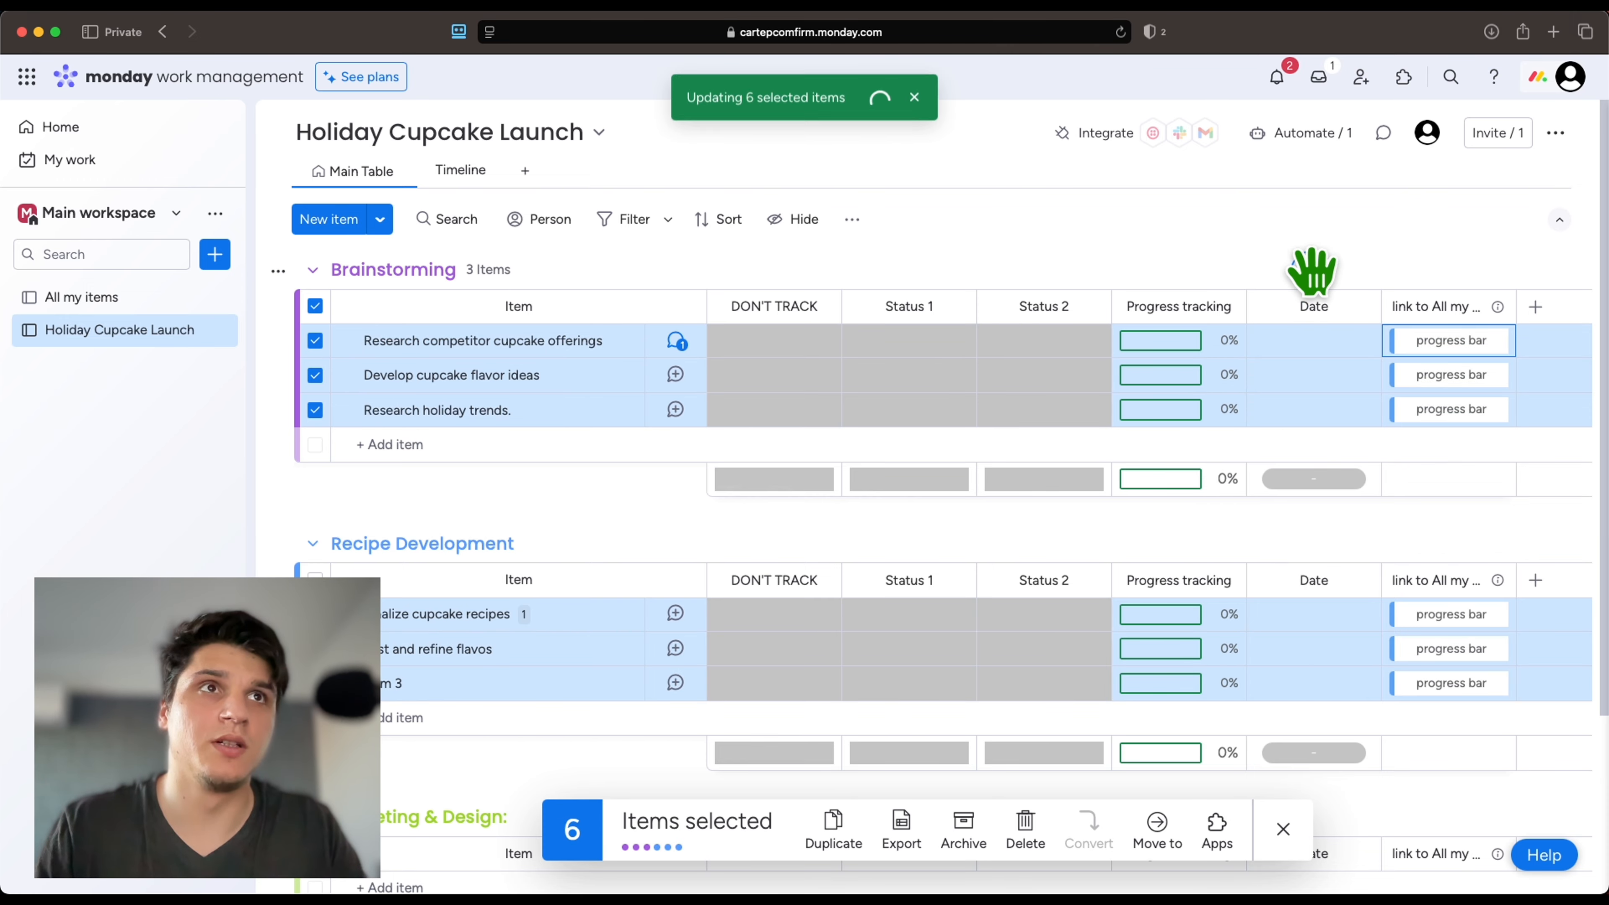
pyautogui.click(91, 298)
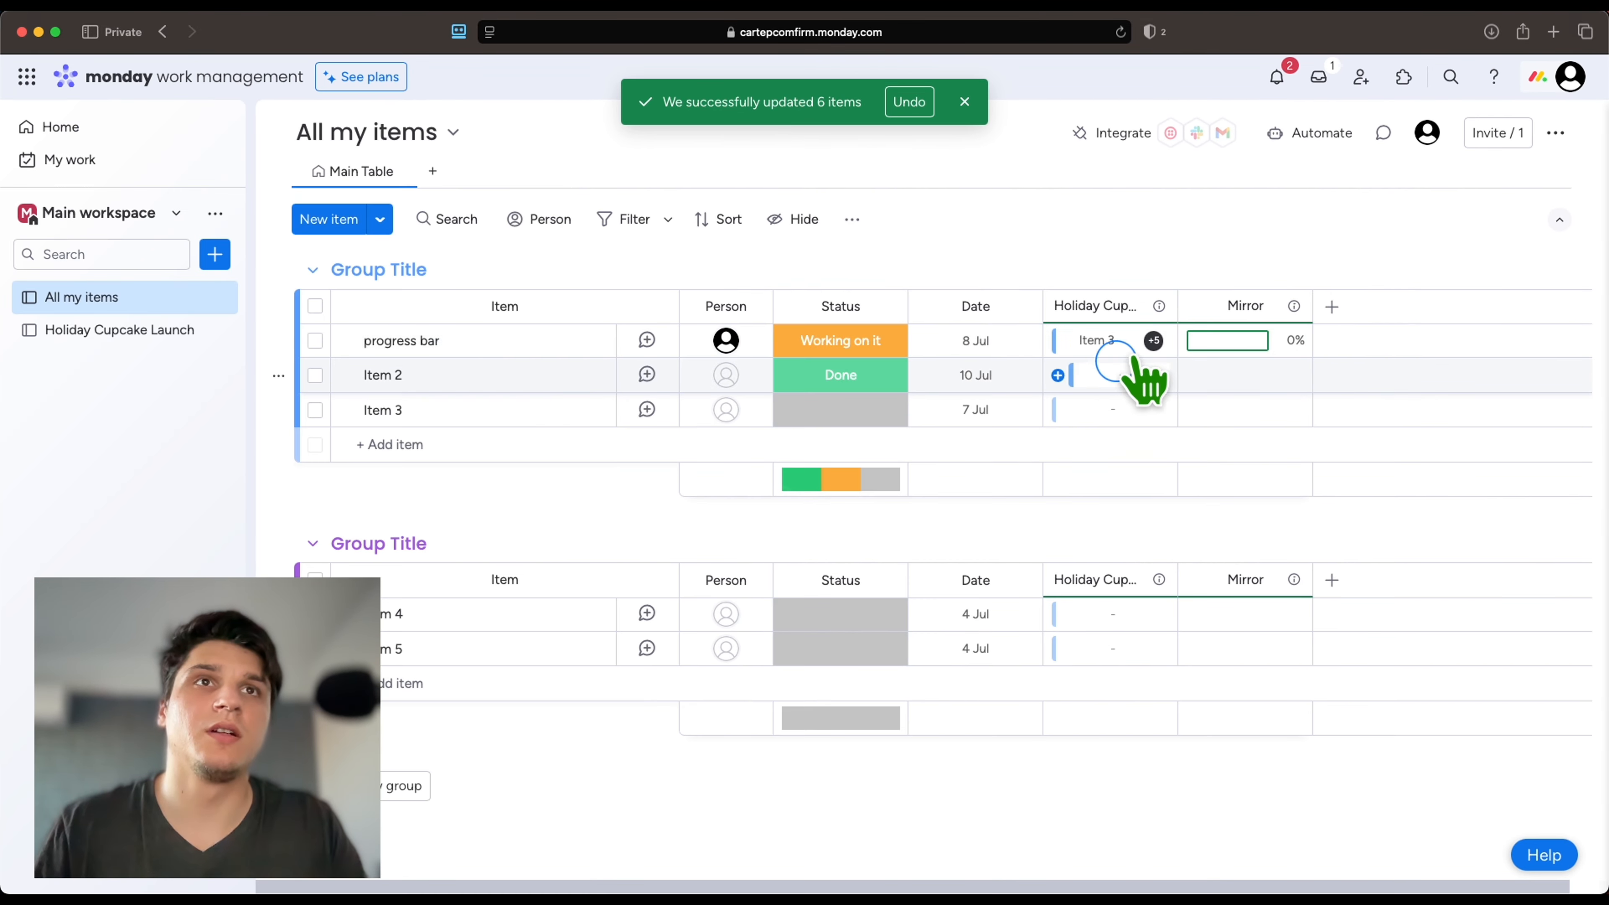
pyautogui.moveTo(1154, 342)
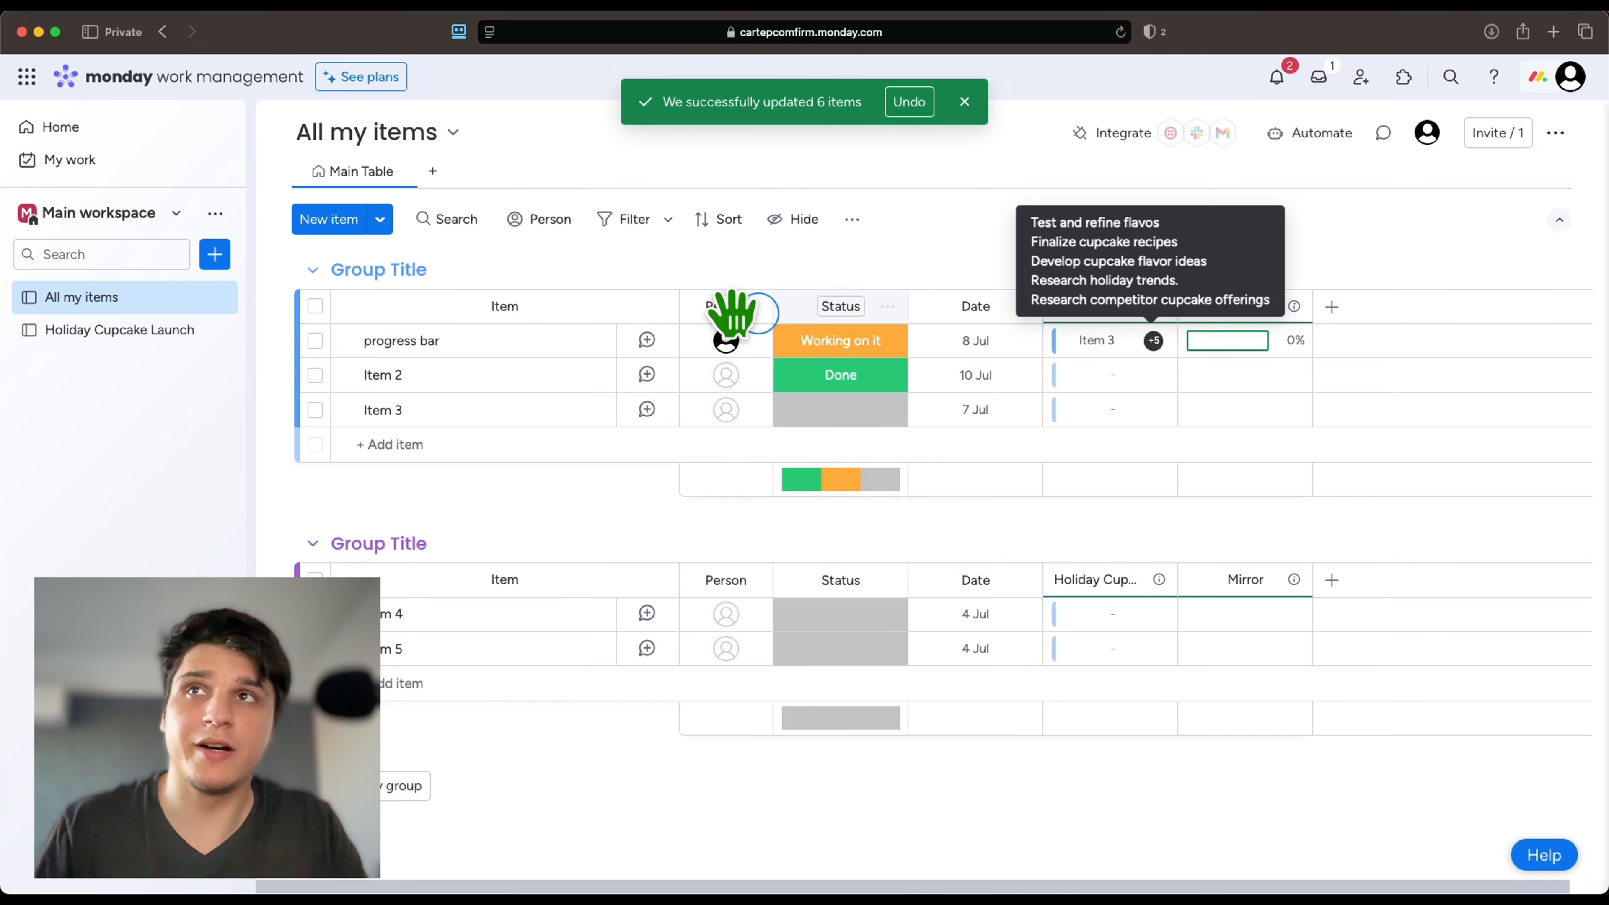
# Set Status 1 and Status 2 of Research competitor cupcake offerings to Done, check the mirrored progress on All my items, and return to Holiday Cupcake Launch.
pyautogui.click(153, 338)
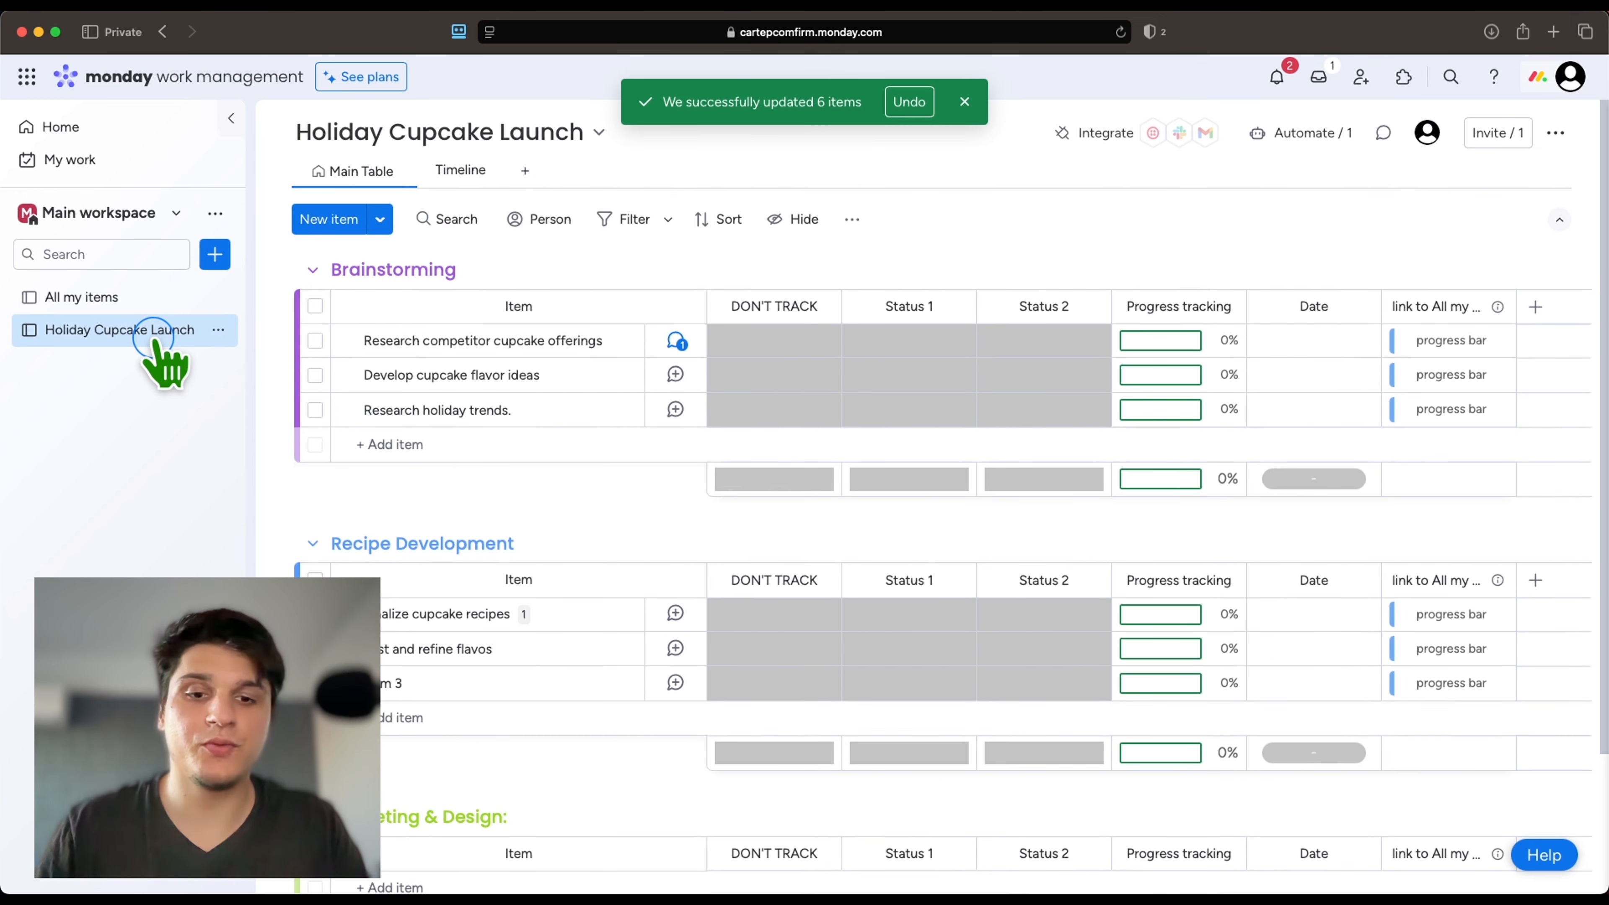
pyautogui.click(950, 334)
pyautogui.click(941, 404)
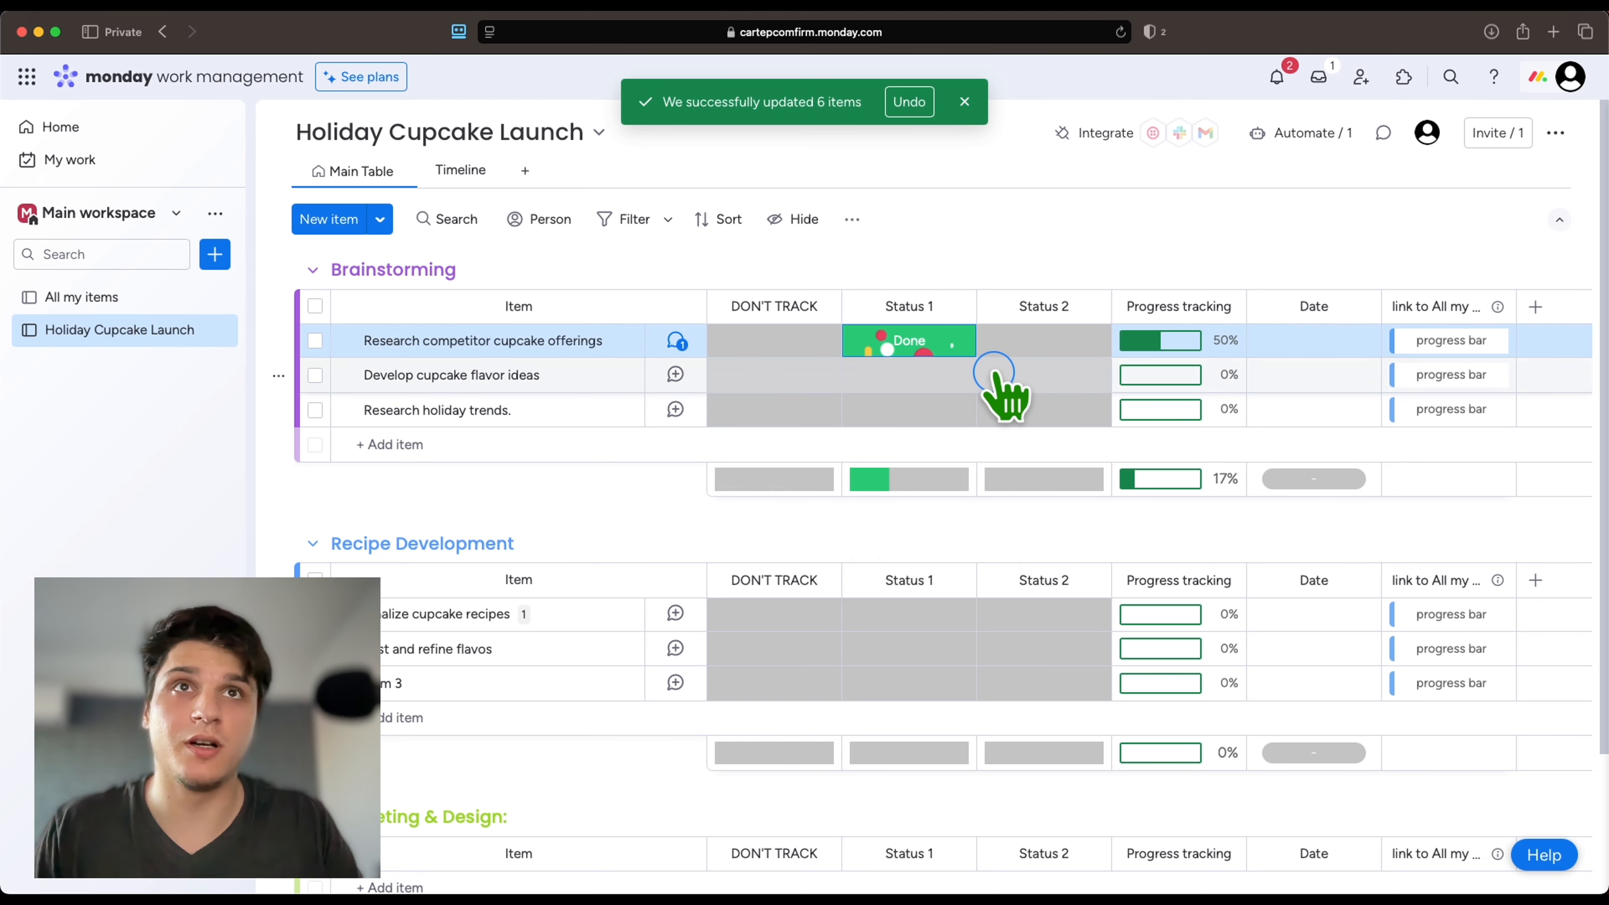
pyautogui.click(1040, 330)
pyautogui.click(1043, 401)
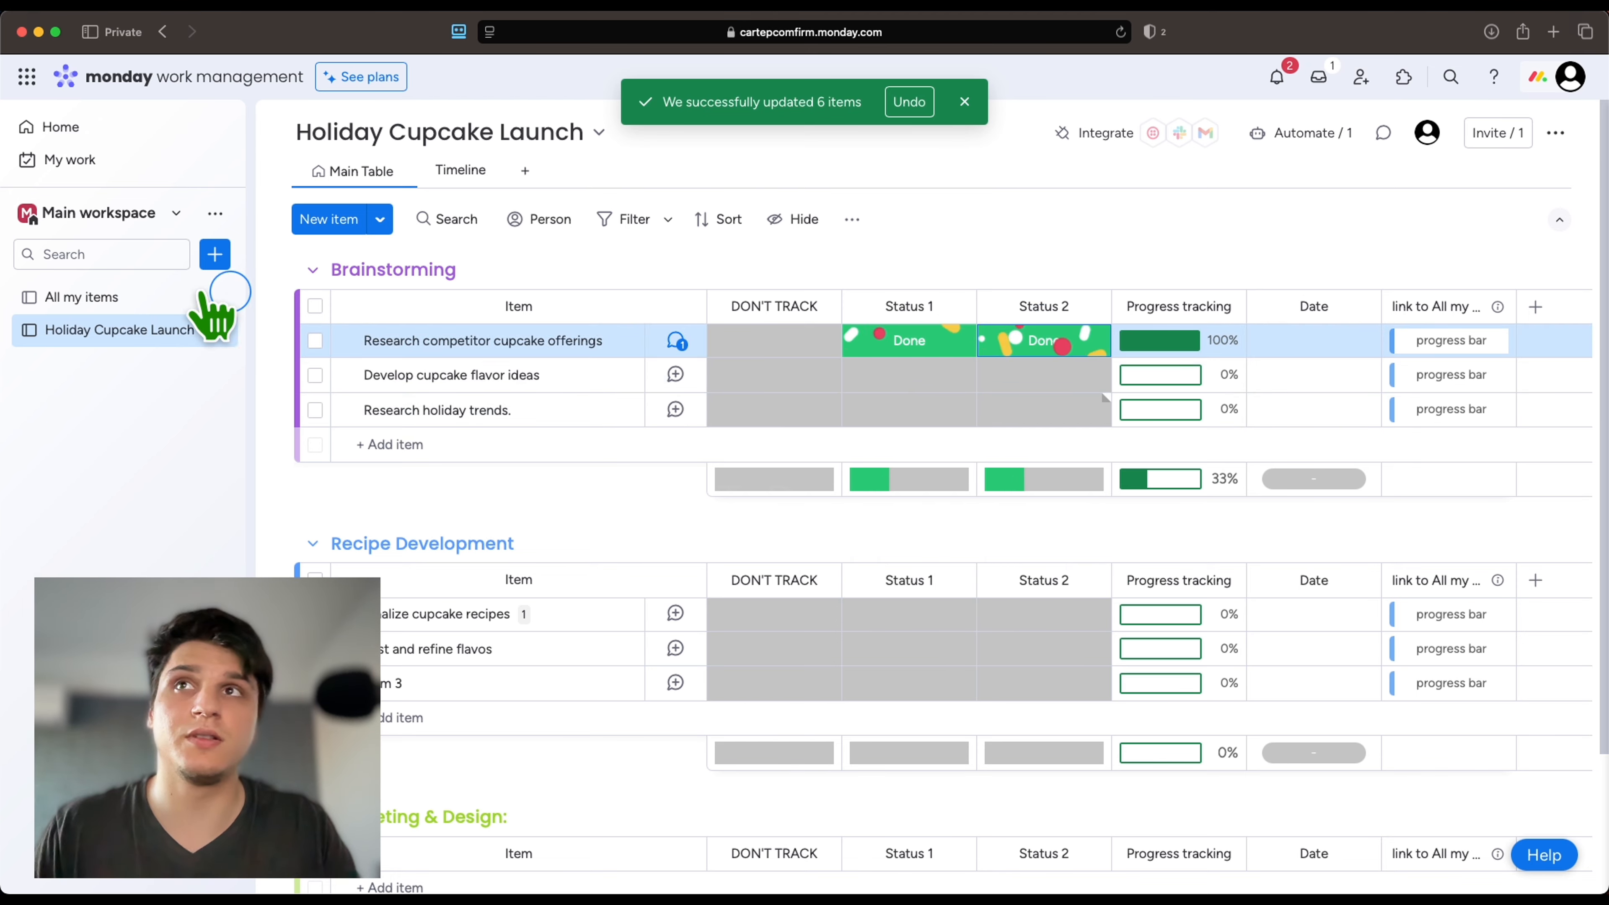
pyautogui.click(164, 295)
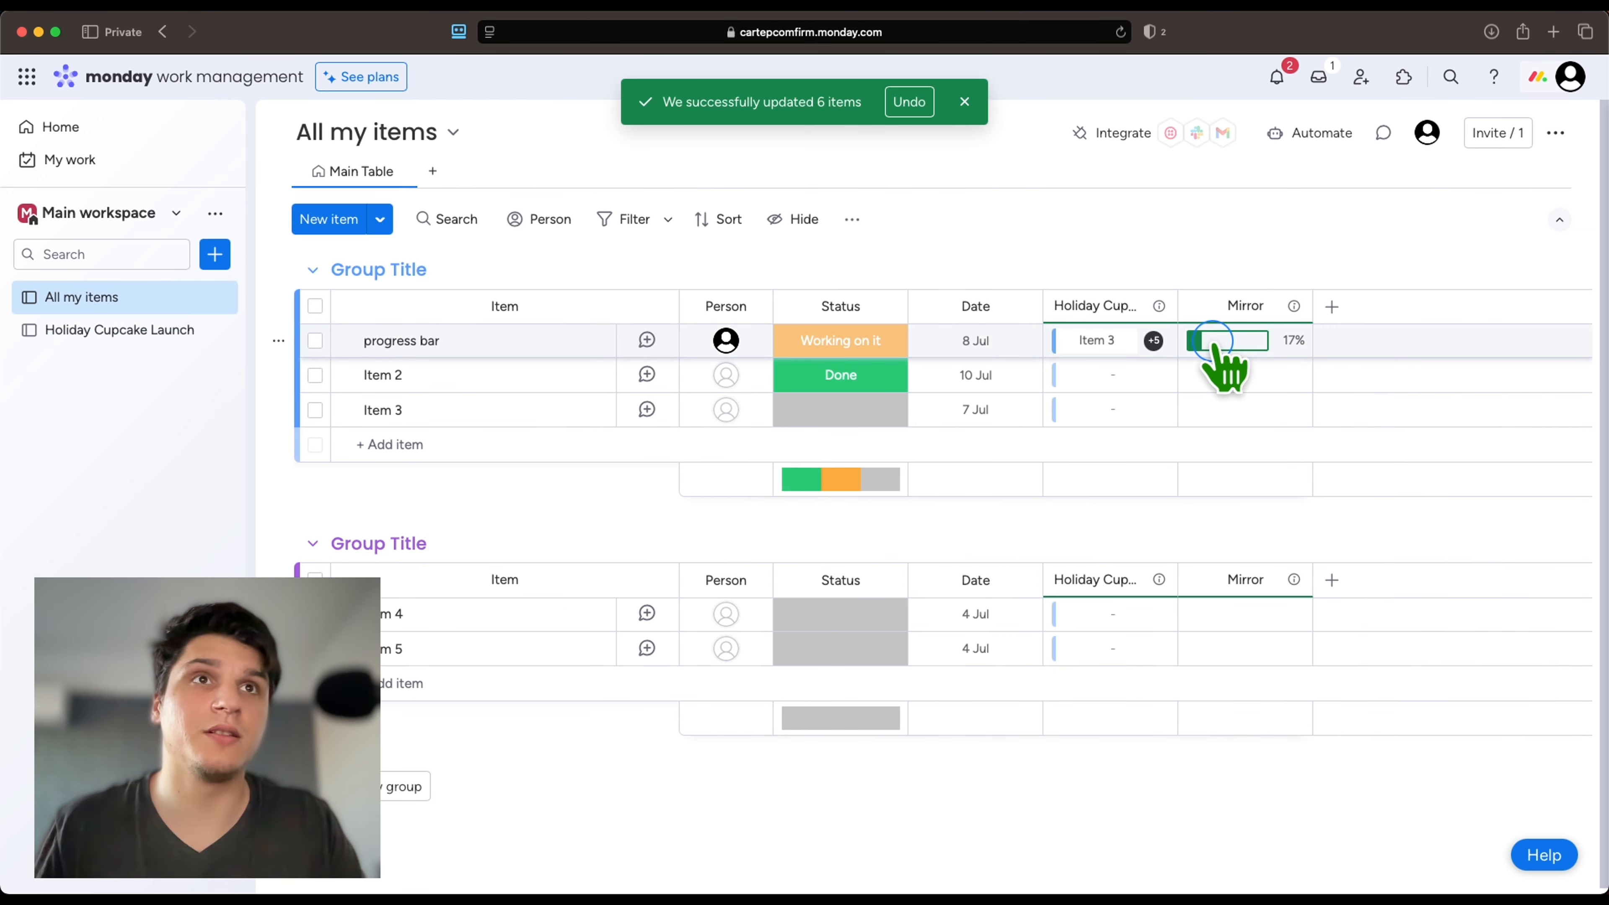
pyautogui.click(1286, 343)
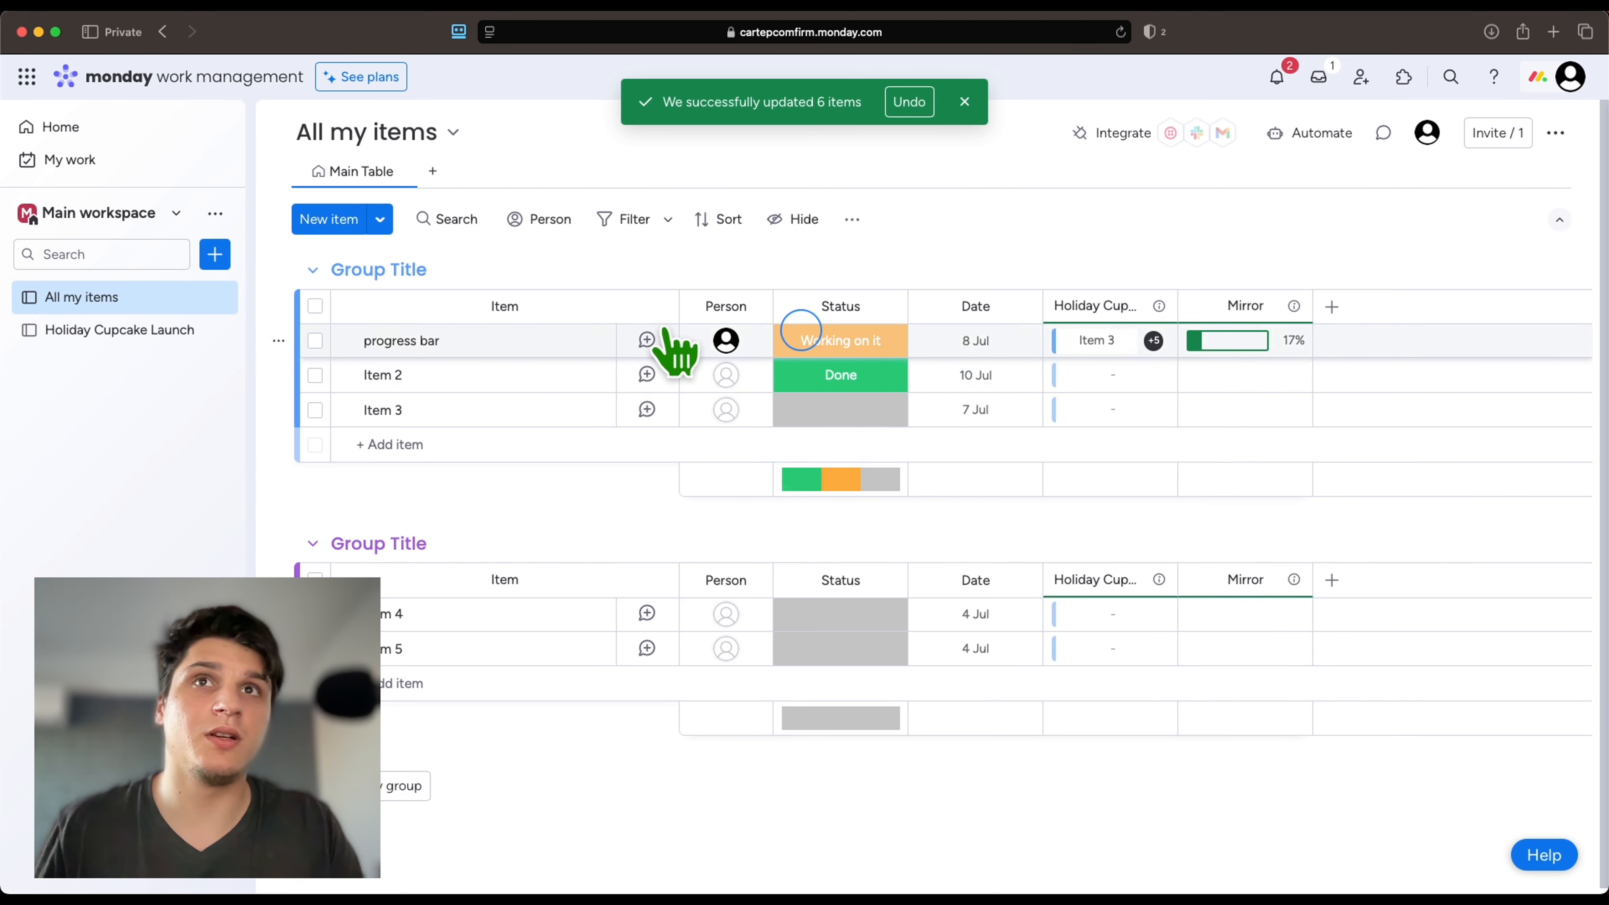
pyautogui.click(162, 330)
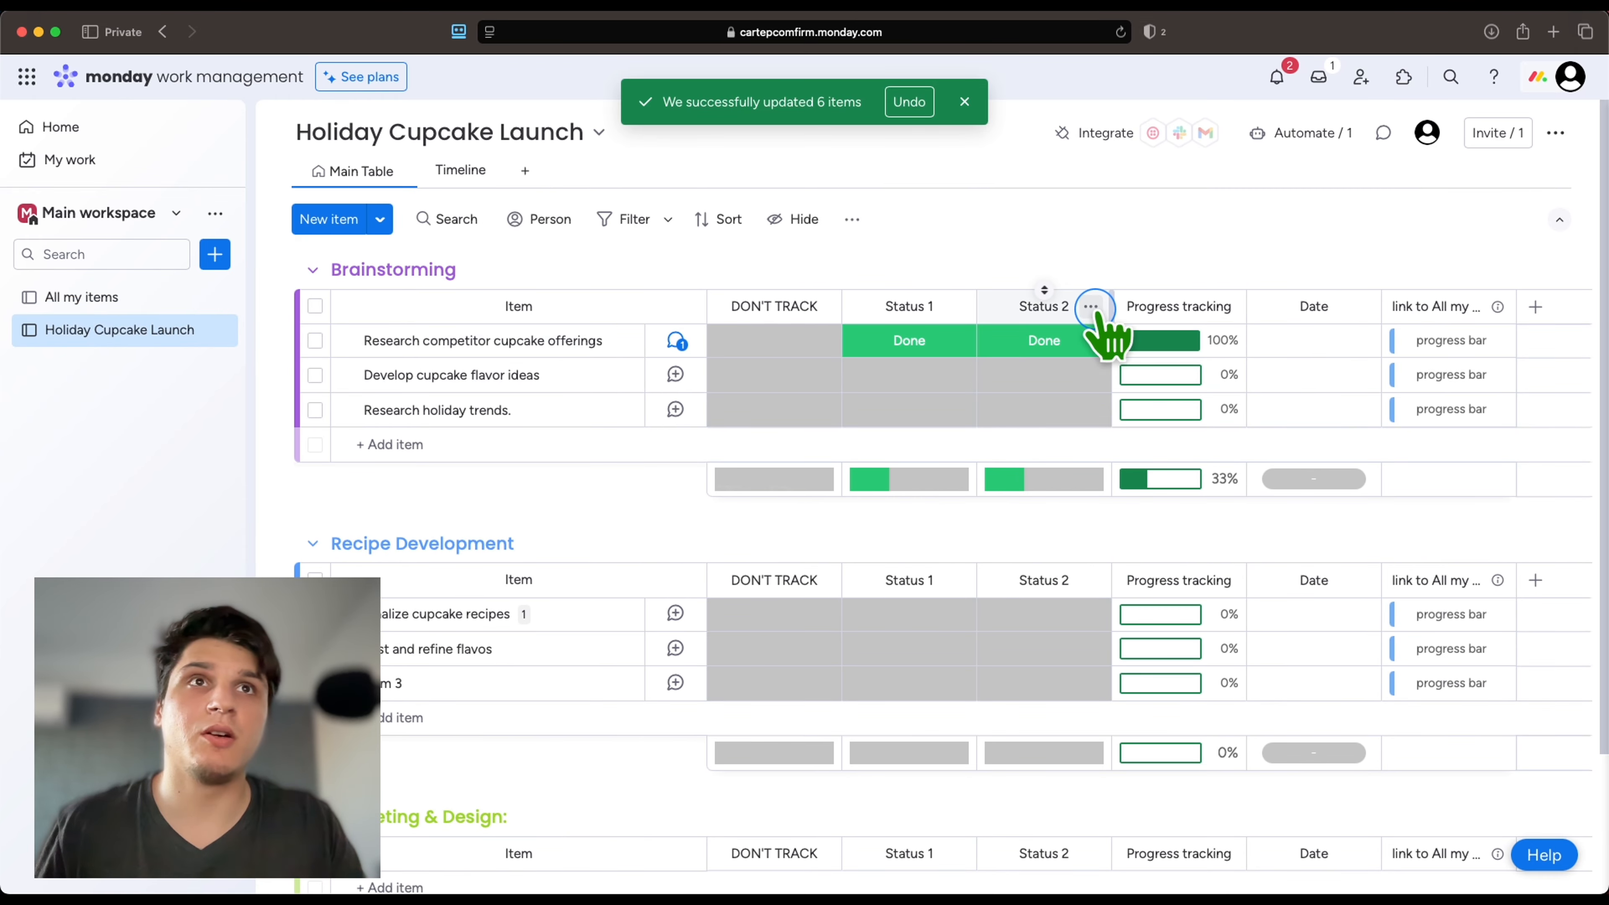
pyautogui.click(1091, 306)
pyautogui.moveTo(1156, 317)
pyautogui.click(1055, 323)
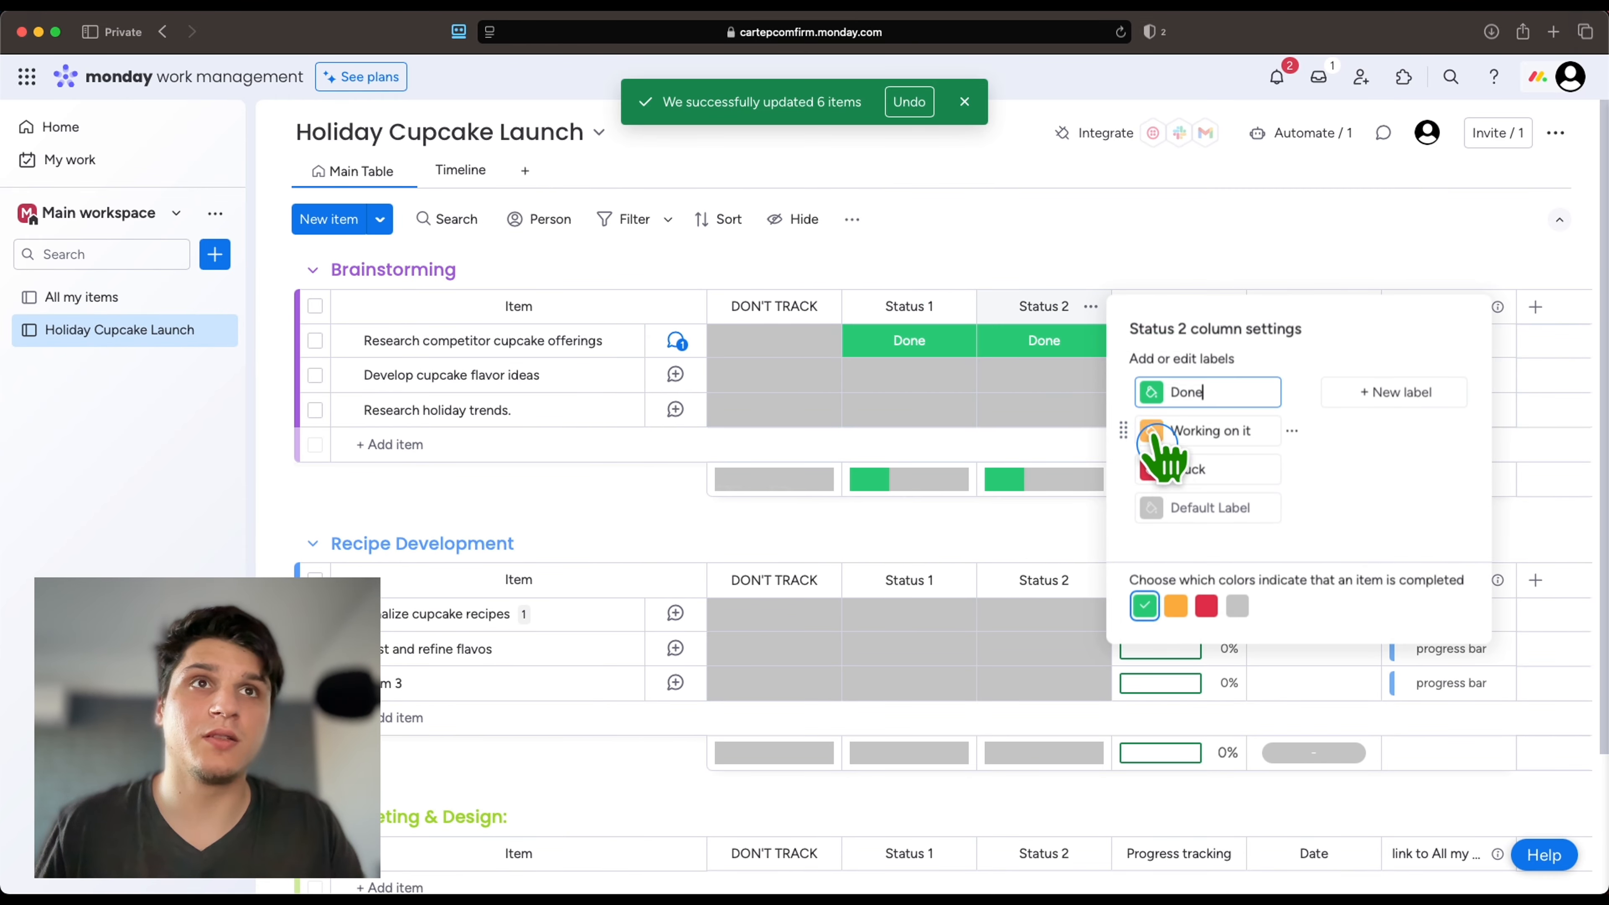
pyautogui.click(1149, 288)
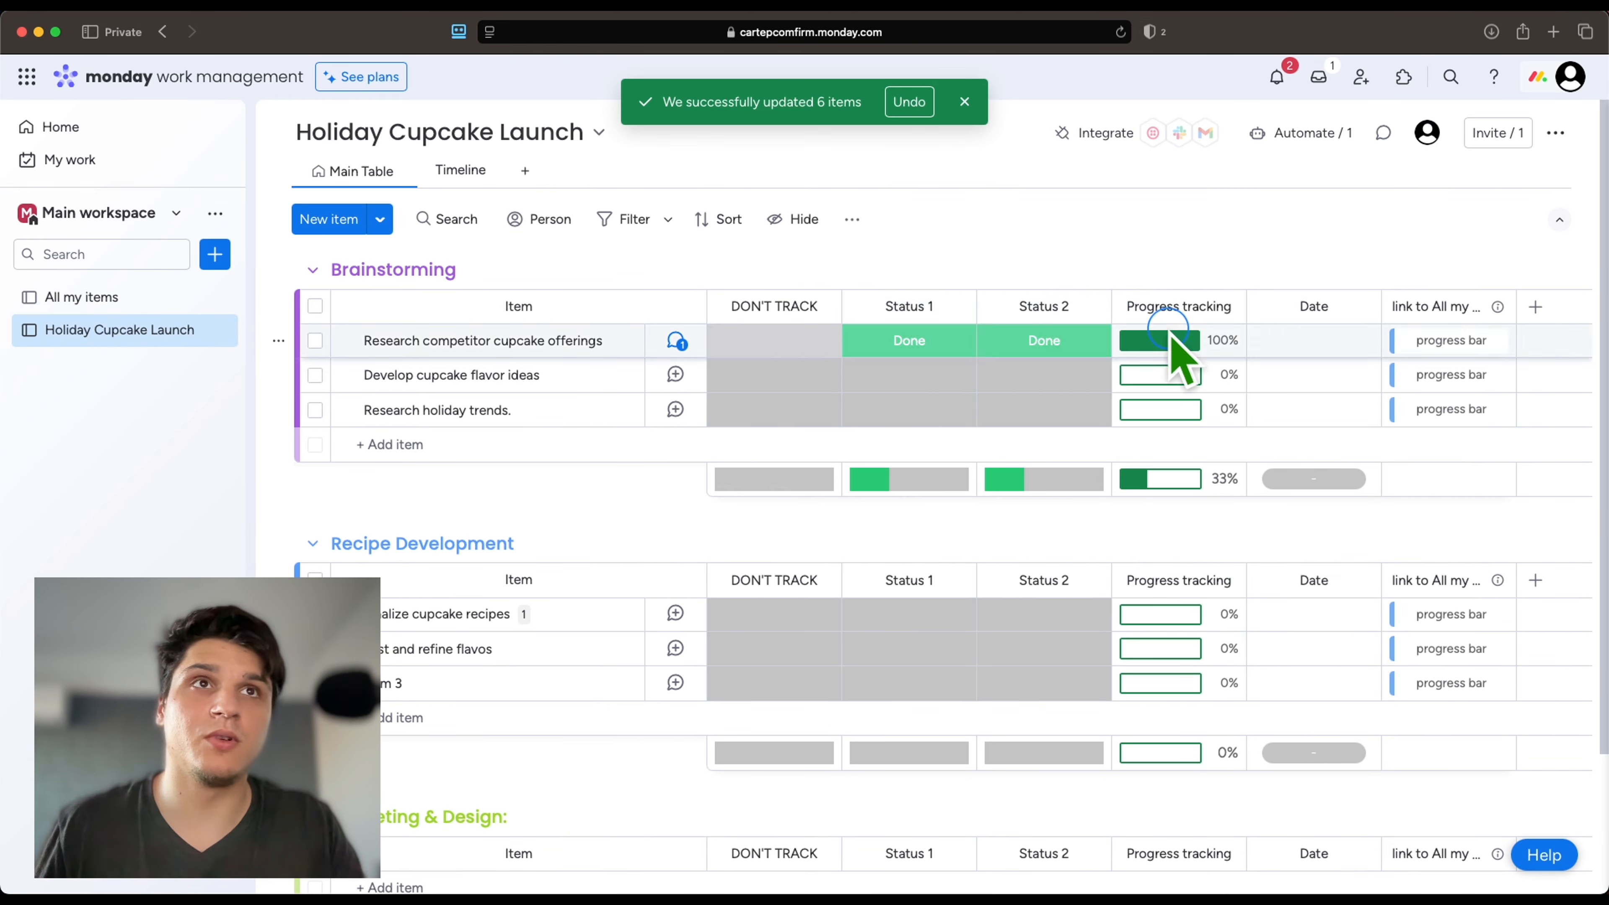
# Include DON'T TRACK in the Progress tracking column, distribute the weight equally across the three status columns, and save.
pyautogui.click(1226, 305)
pyautogui.moveTo(1286, 317)
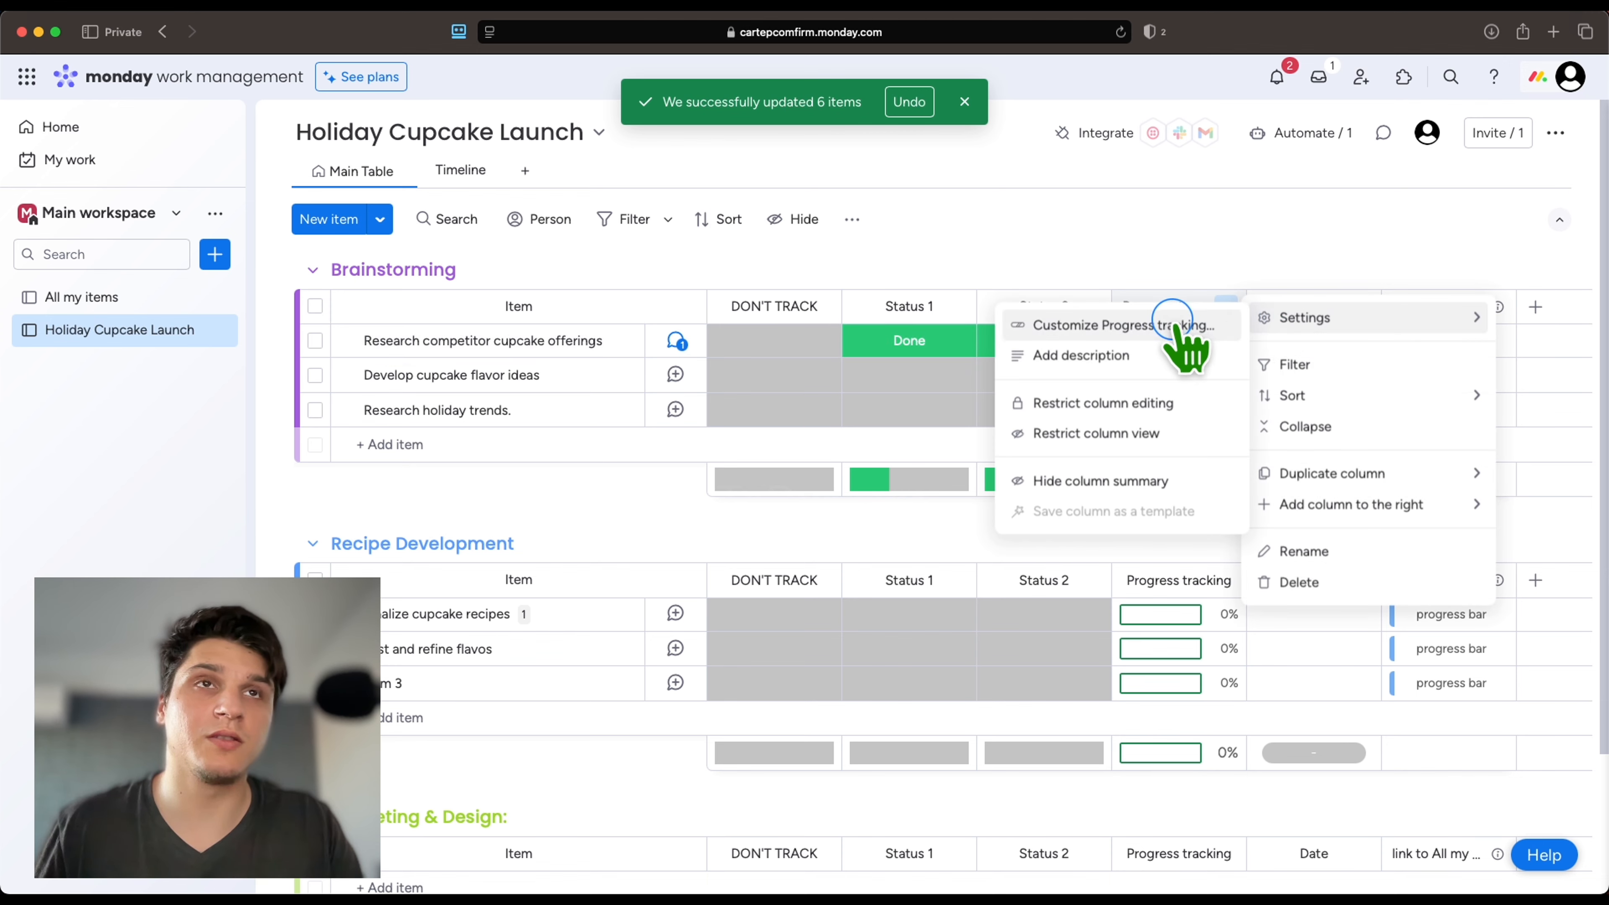
pyautogui.click(1173, 324)
pyautogui.click(1265, 411)
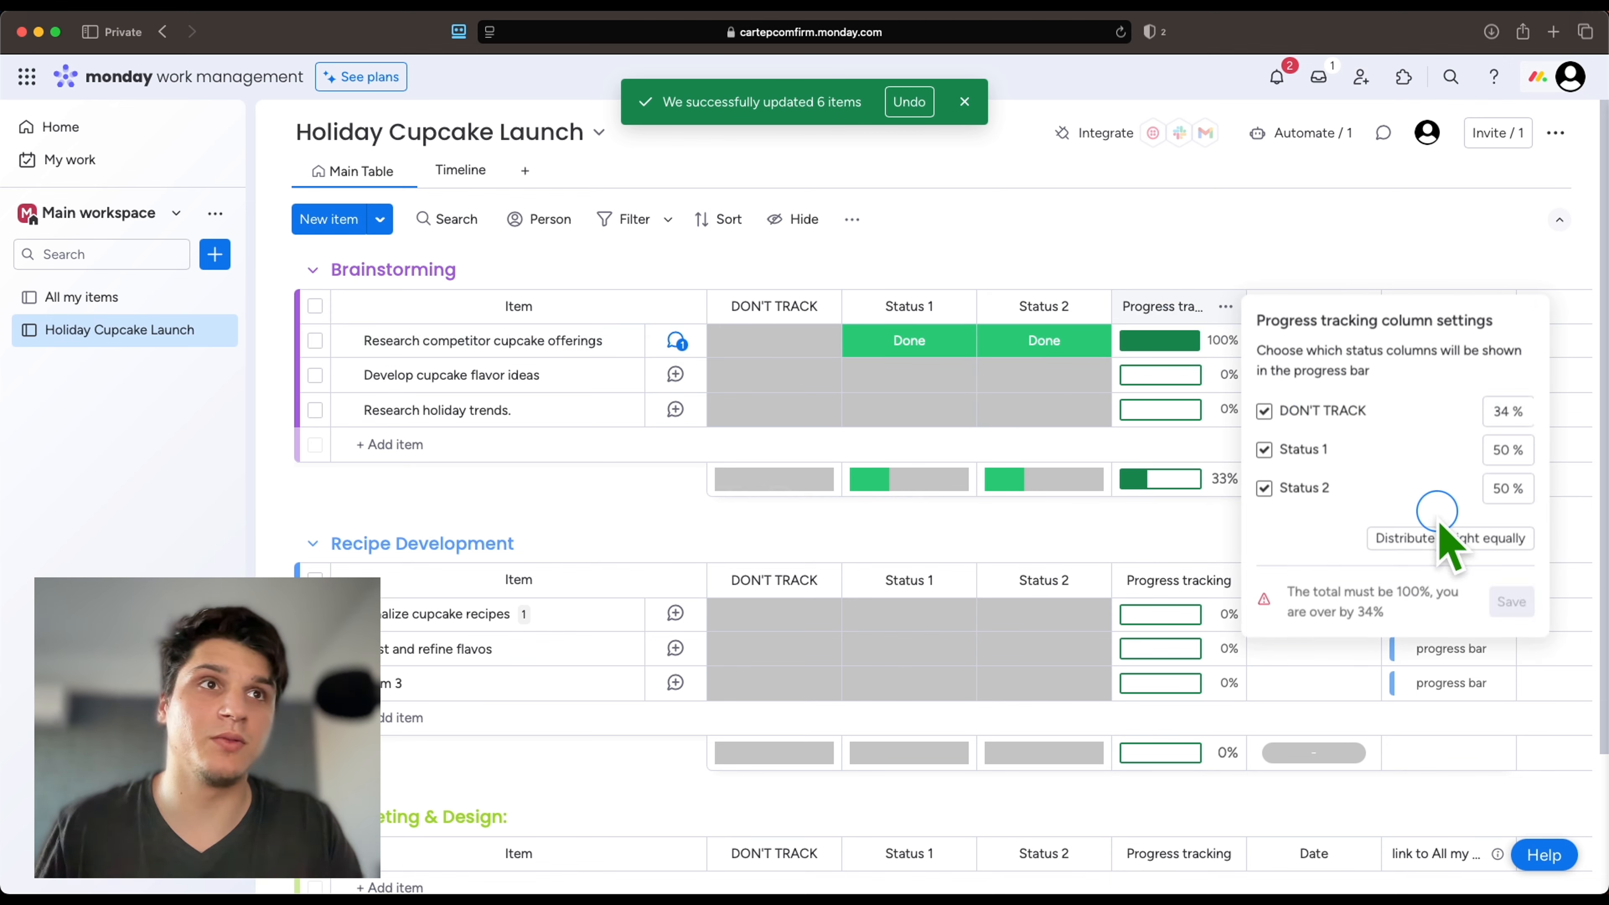
pyautogui.click(1445, 538)
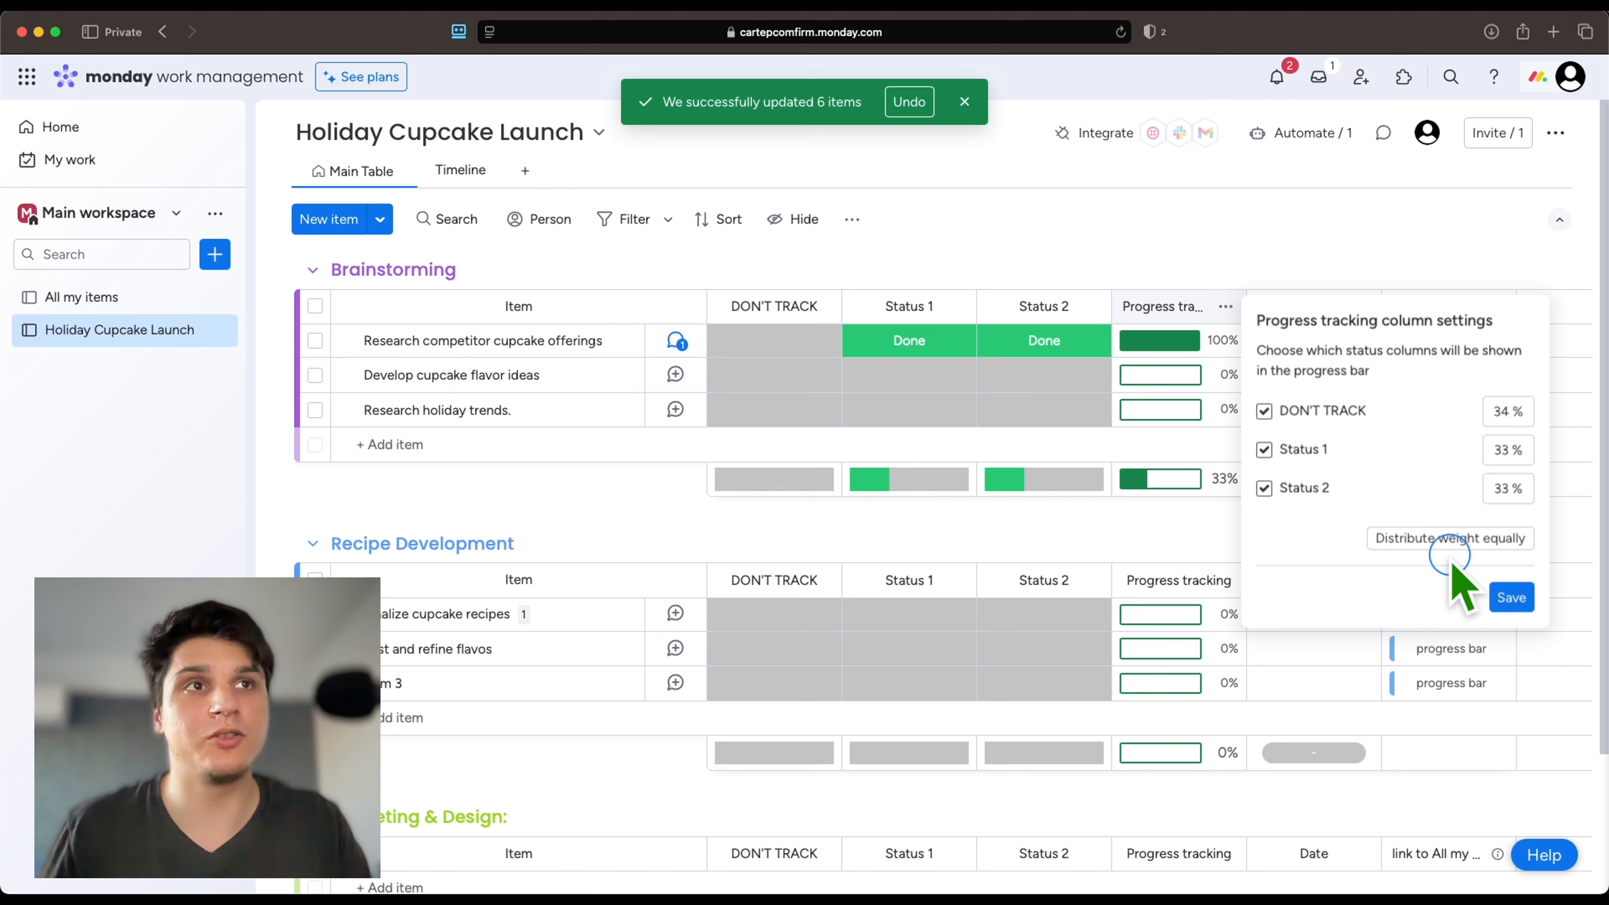
pyautogui.click(1513, 597)
# Set DON'T TRACK of Research competitor cupcake offerings and all three status cells of Develop cupcake flavor ideas to Done.
pyautogui.click(766, 340)
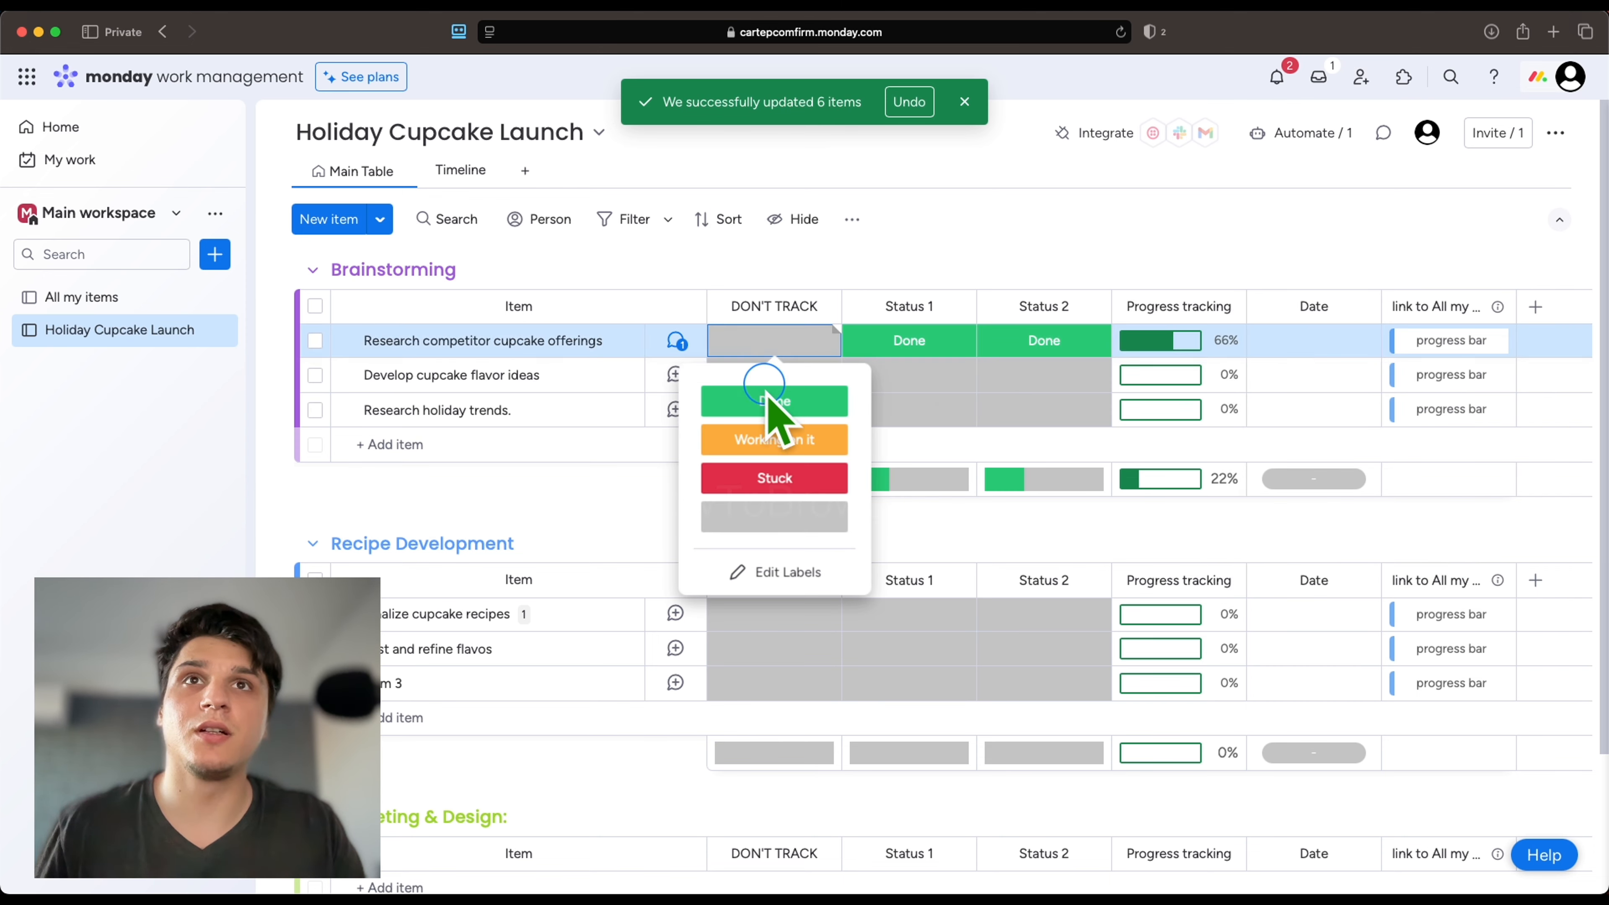
pyautogui.click(768, 396)
pyautogui.click(773, 375)
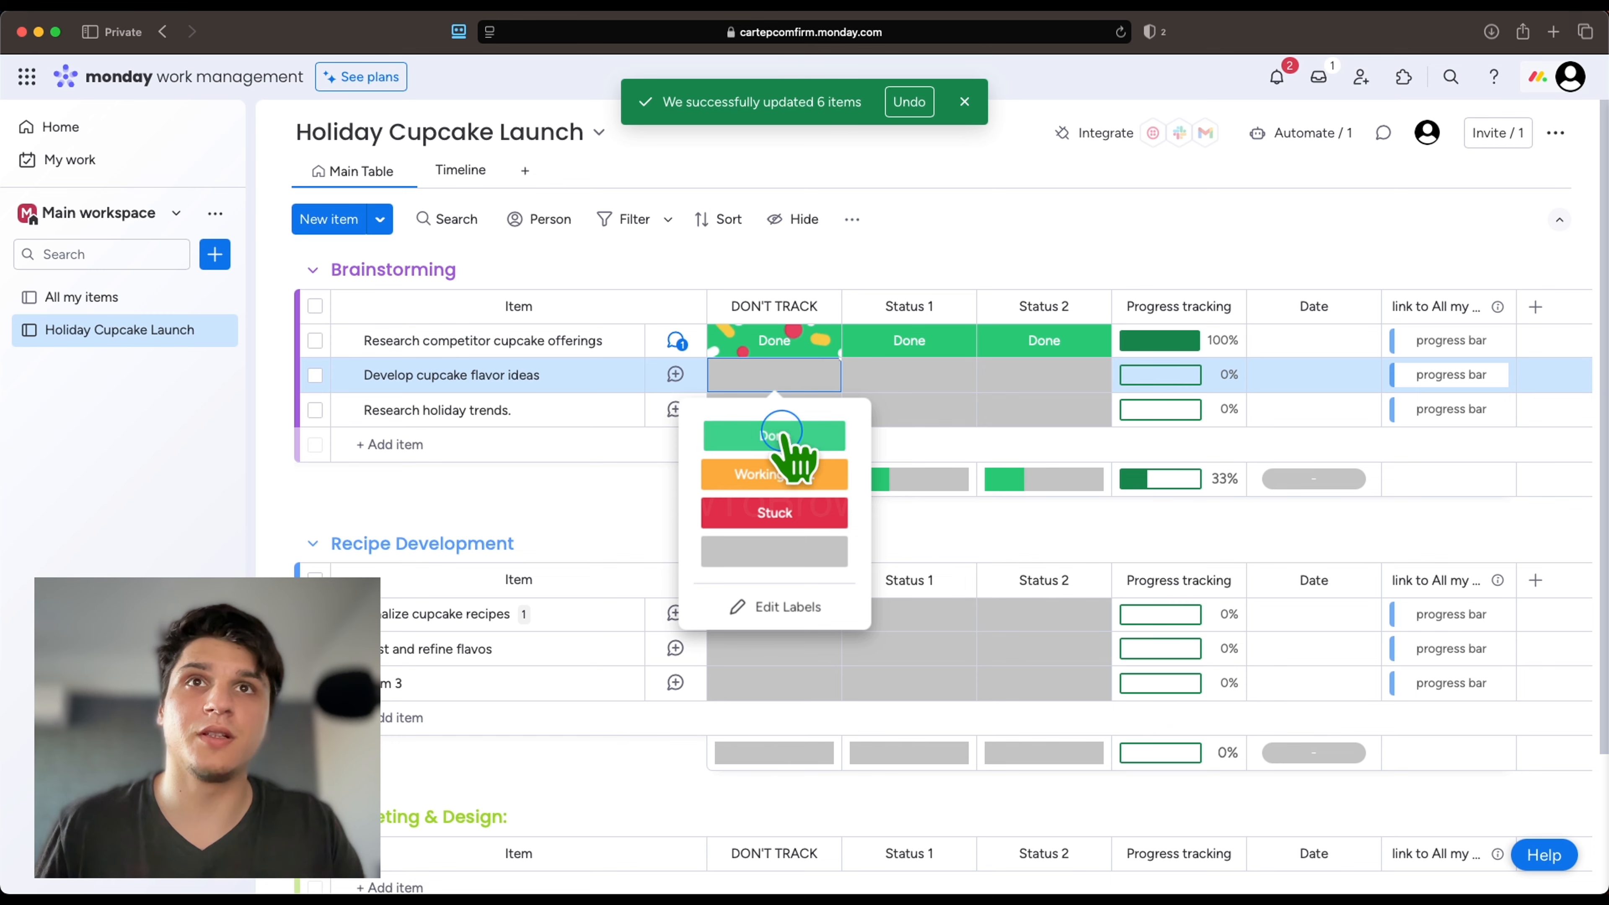
pyautogui.click(786, 437)
pyautogui.click(909, 374)
pyautogui.click(912, 438)
pyautogui.click(1044, 375)
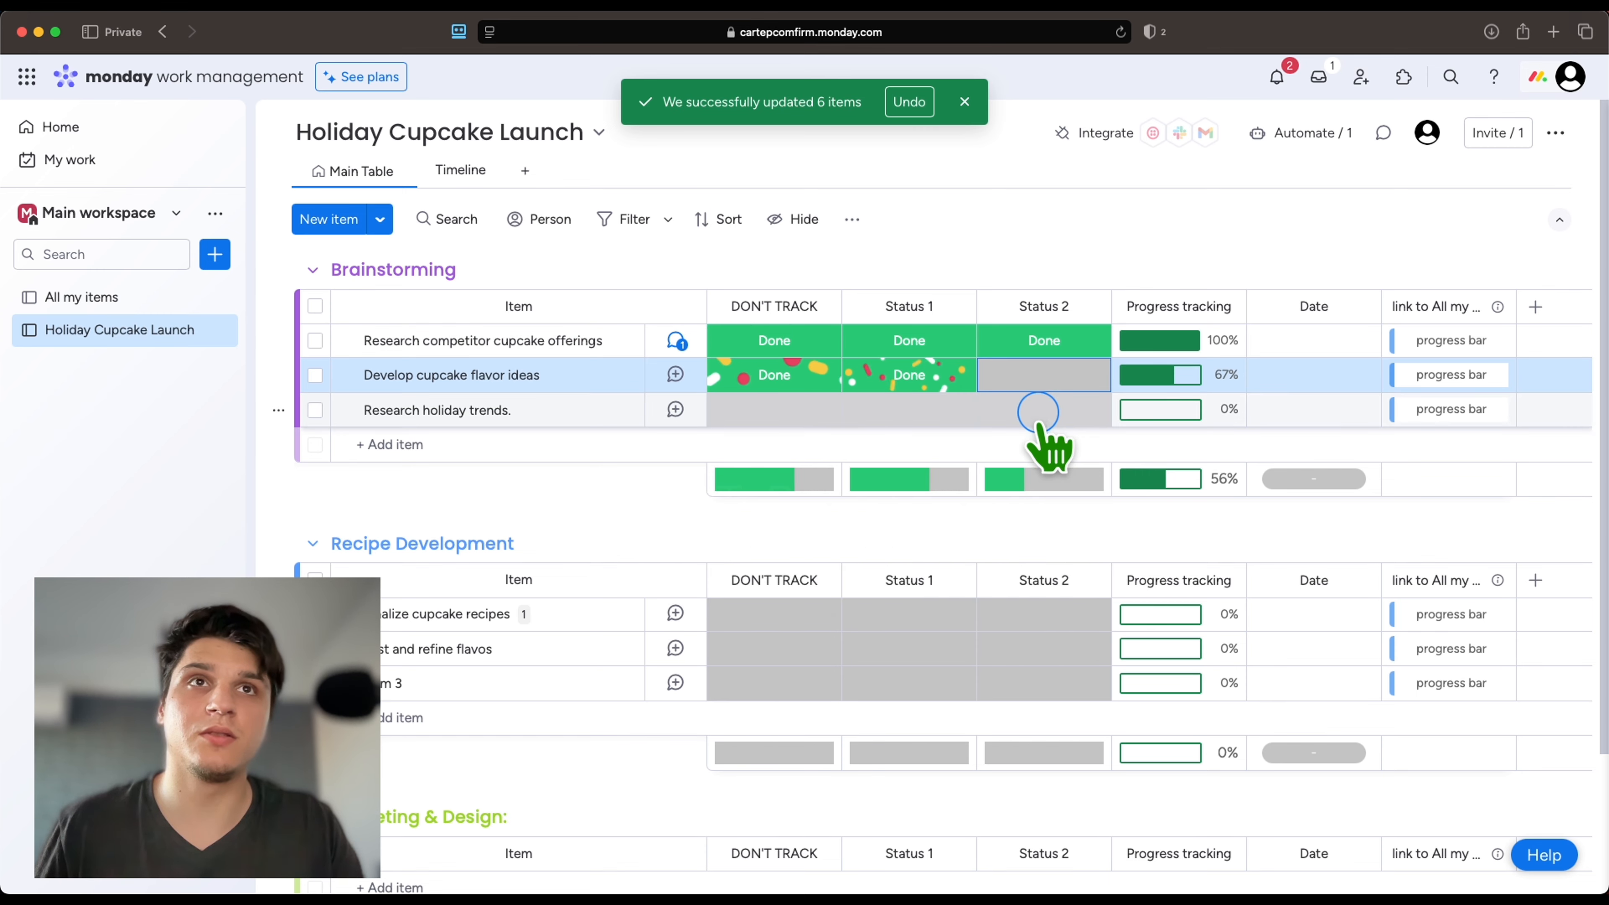
pyautogui.click(1026, 379)
pyautogui.click(1042, 437)
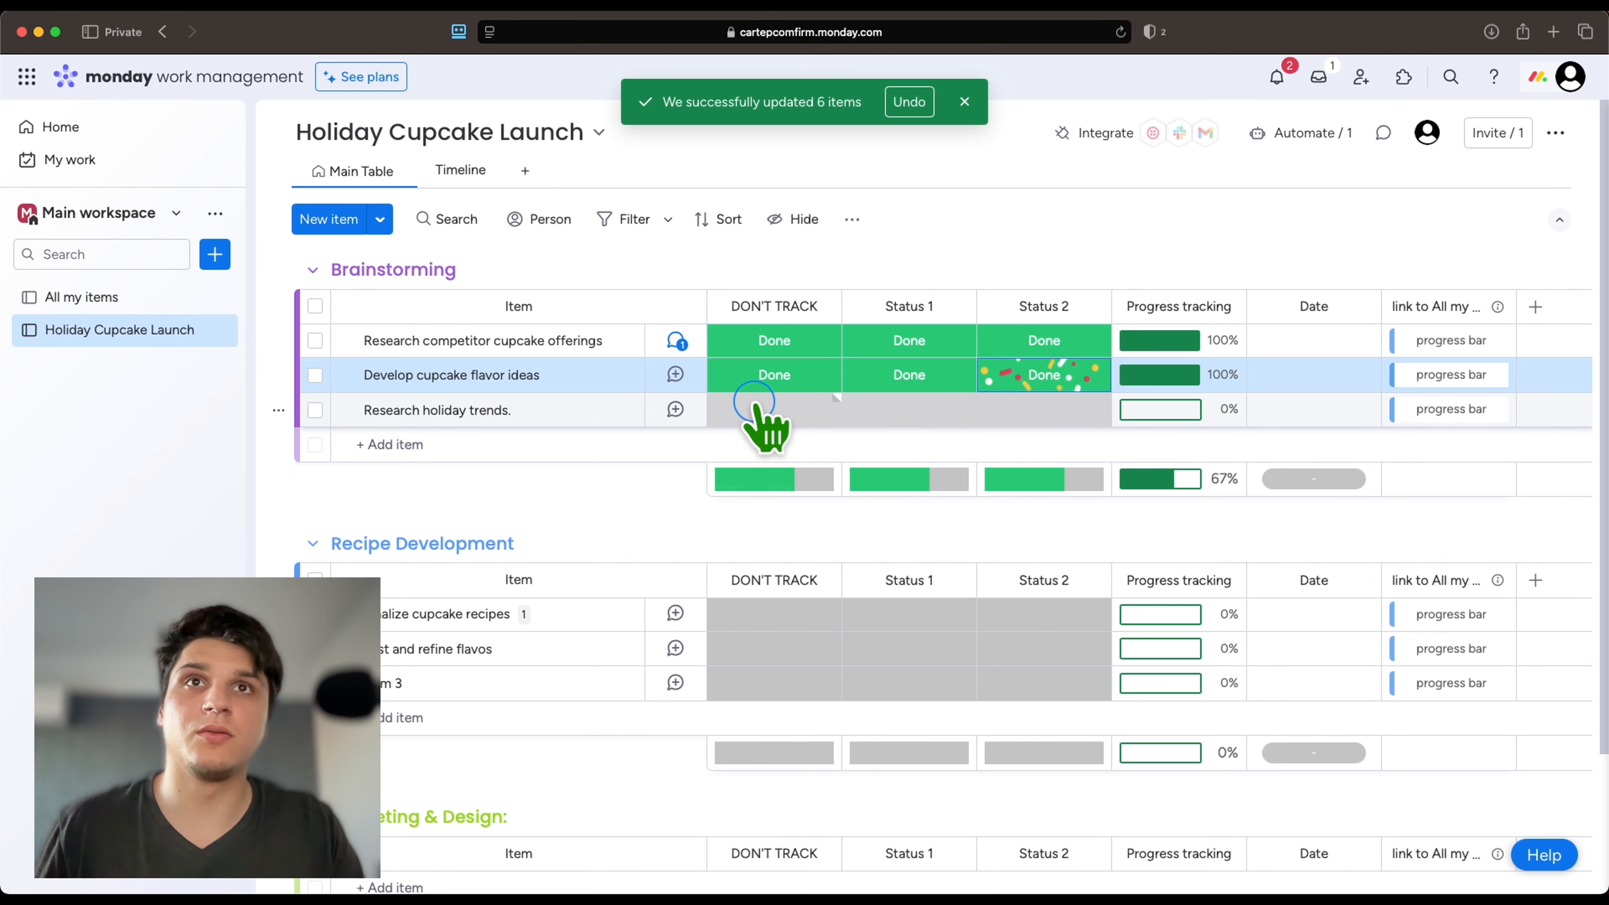
# Set all three status cells of Research holiday trends to Done, checking the mirrored progress on All my items after the DON'T TRACK cell.
pyautogui.click(764, 412)
pyautogui.click(789, 469)
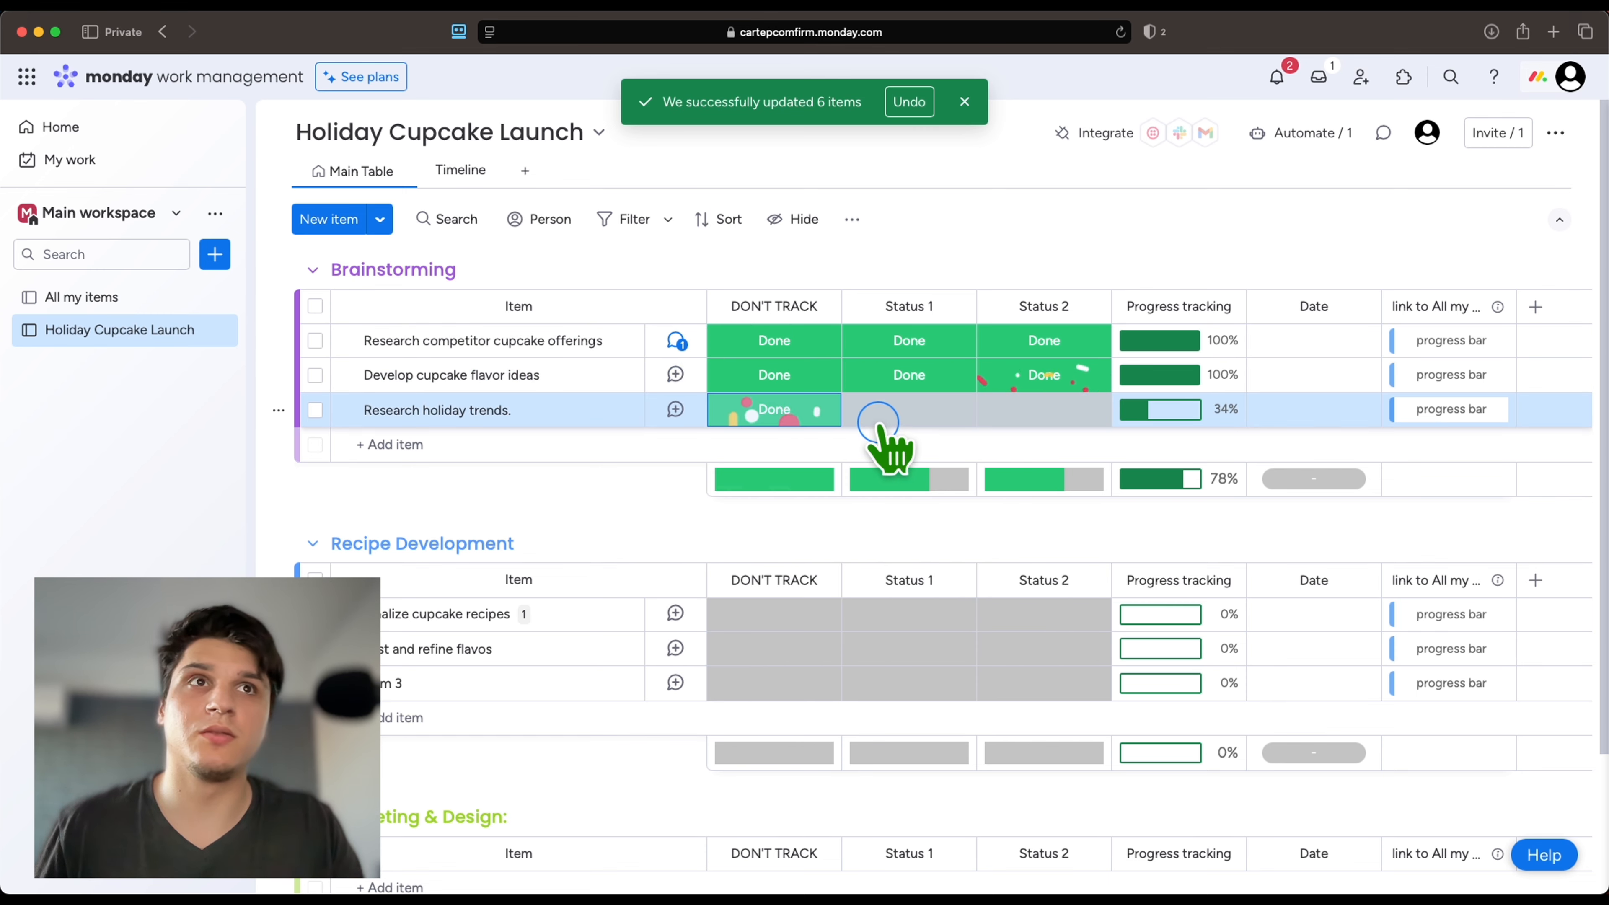
pyautogui.click(142, 297)
pyautogui.click(202, 330)
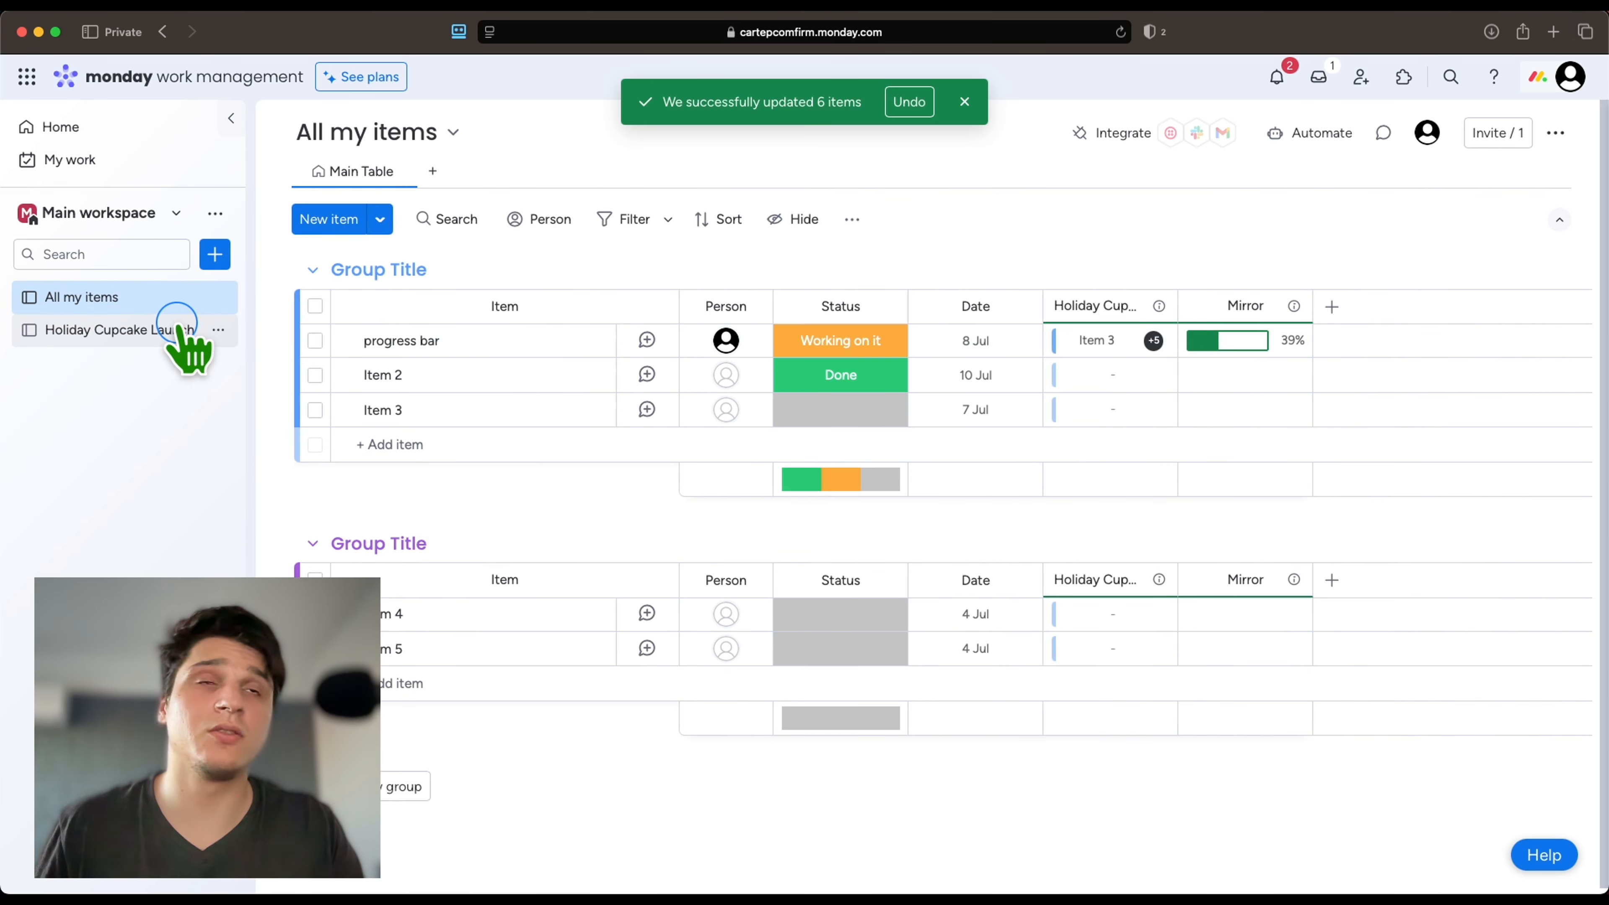
pyautogui.click(887, 409)
pyautogui.click(925, 469)
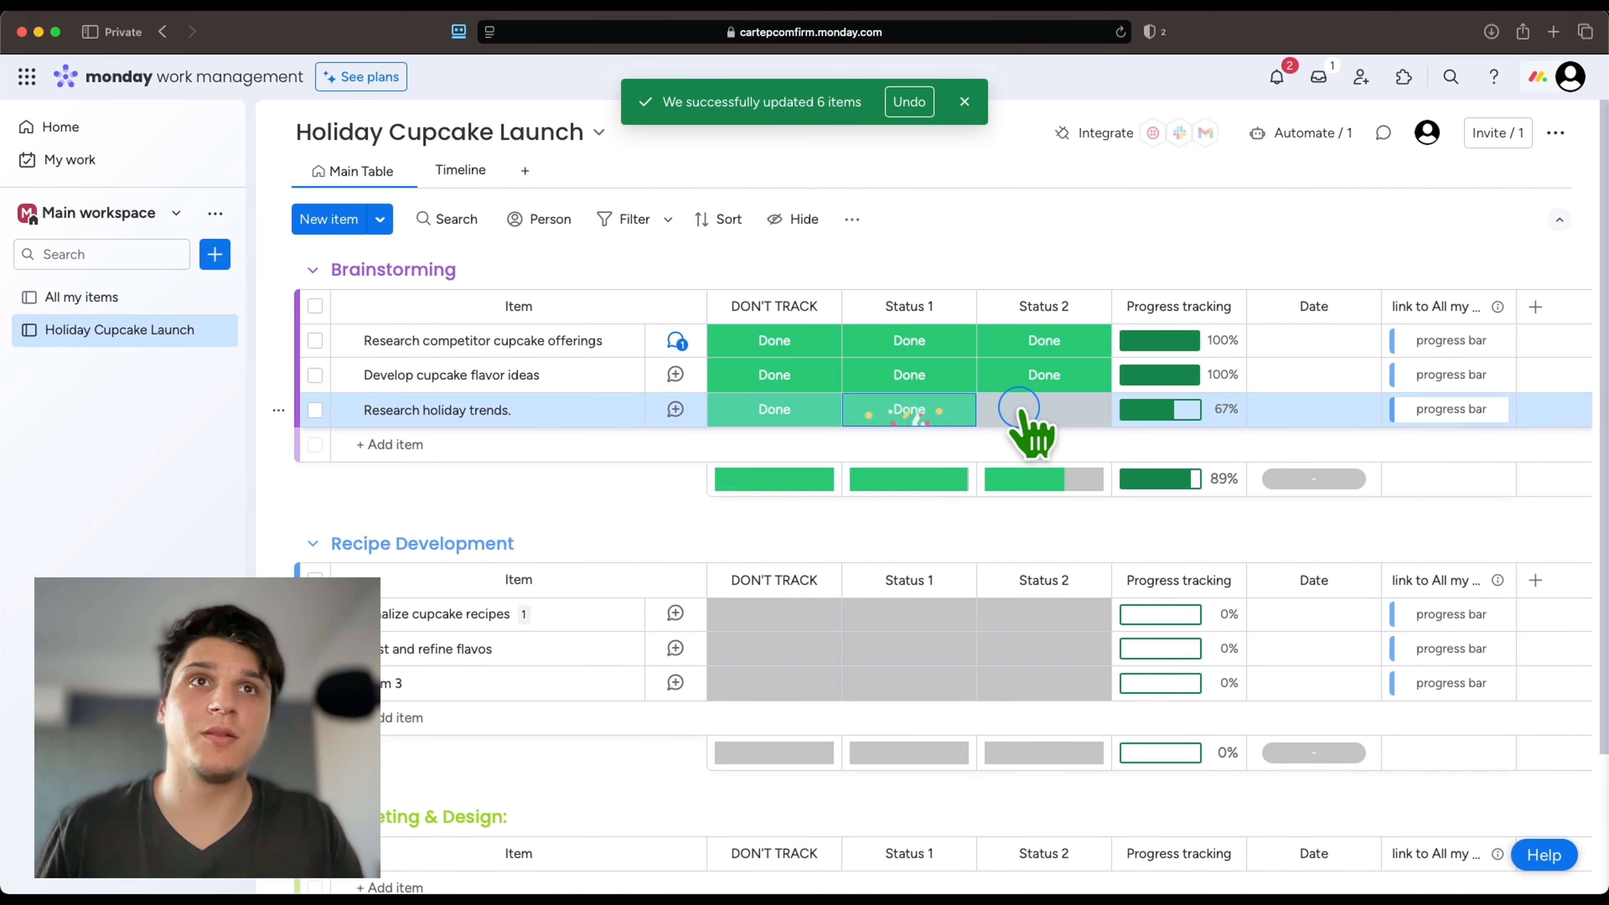
pyautogui.click(1023, 411)
pyautogui.click(1039, 470)
# Set DON'T TRACK, Status 1 and Status 2 of the cupcake recipes item in Recipe Development to Done.
pyautogui.click(755, 610)
pyautogui.click(774, 674)
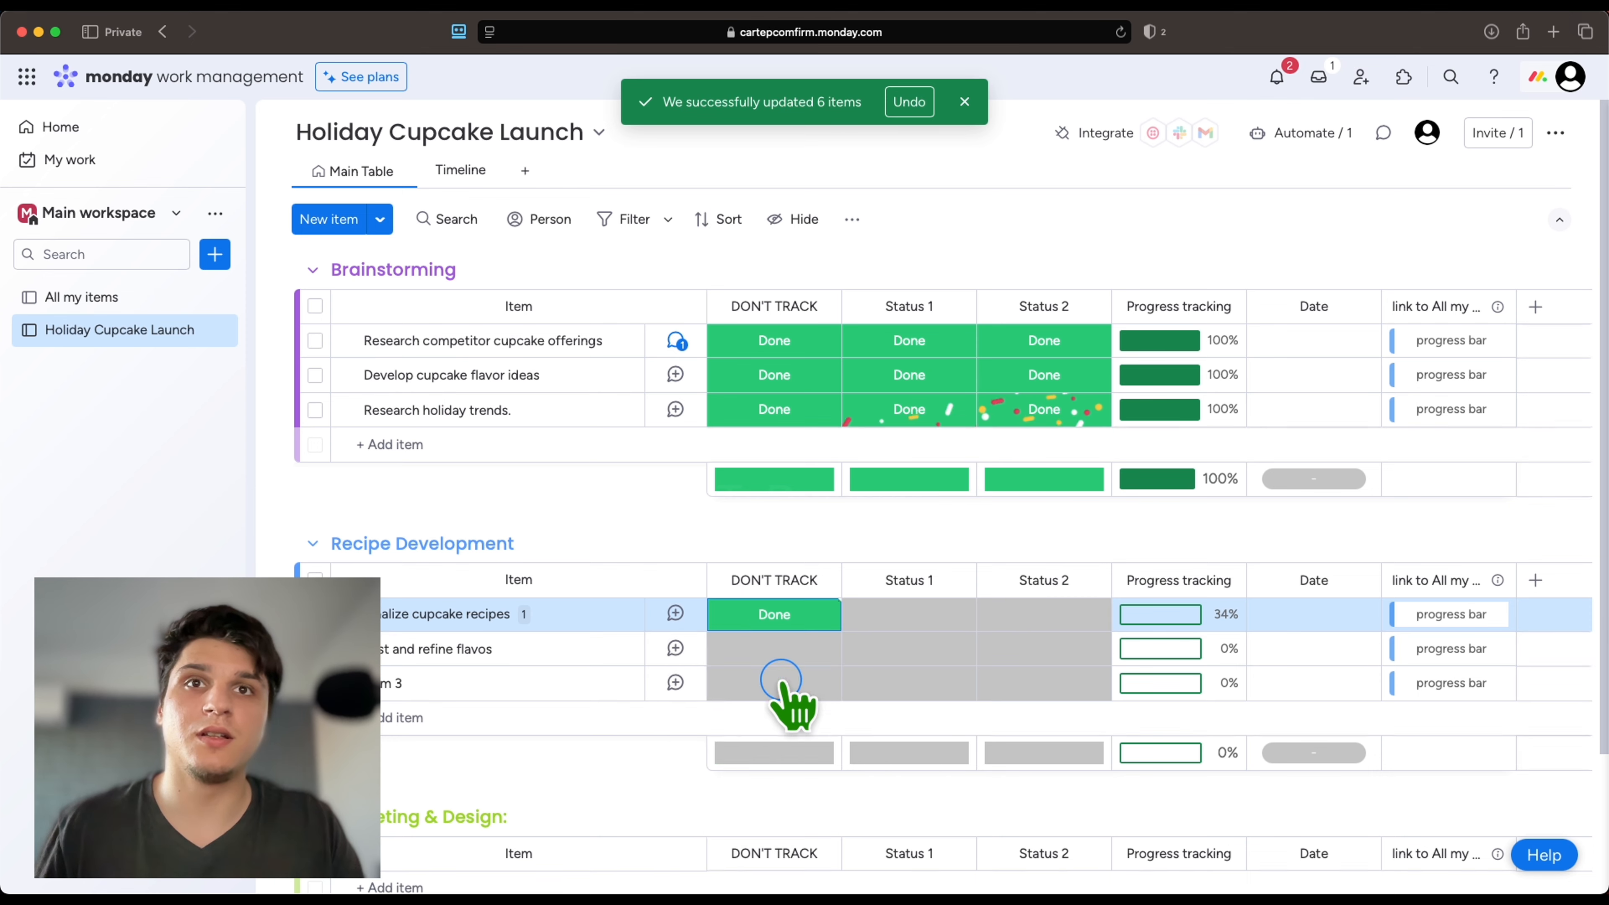
pyautogui.click(872, 613)
pyautogui.click(908, 673)
pyautogui.click(1016, 609)
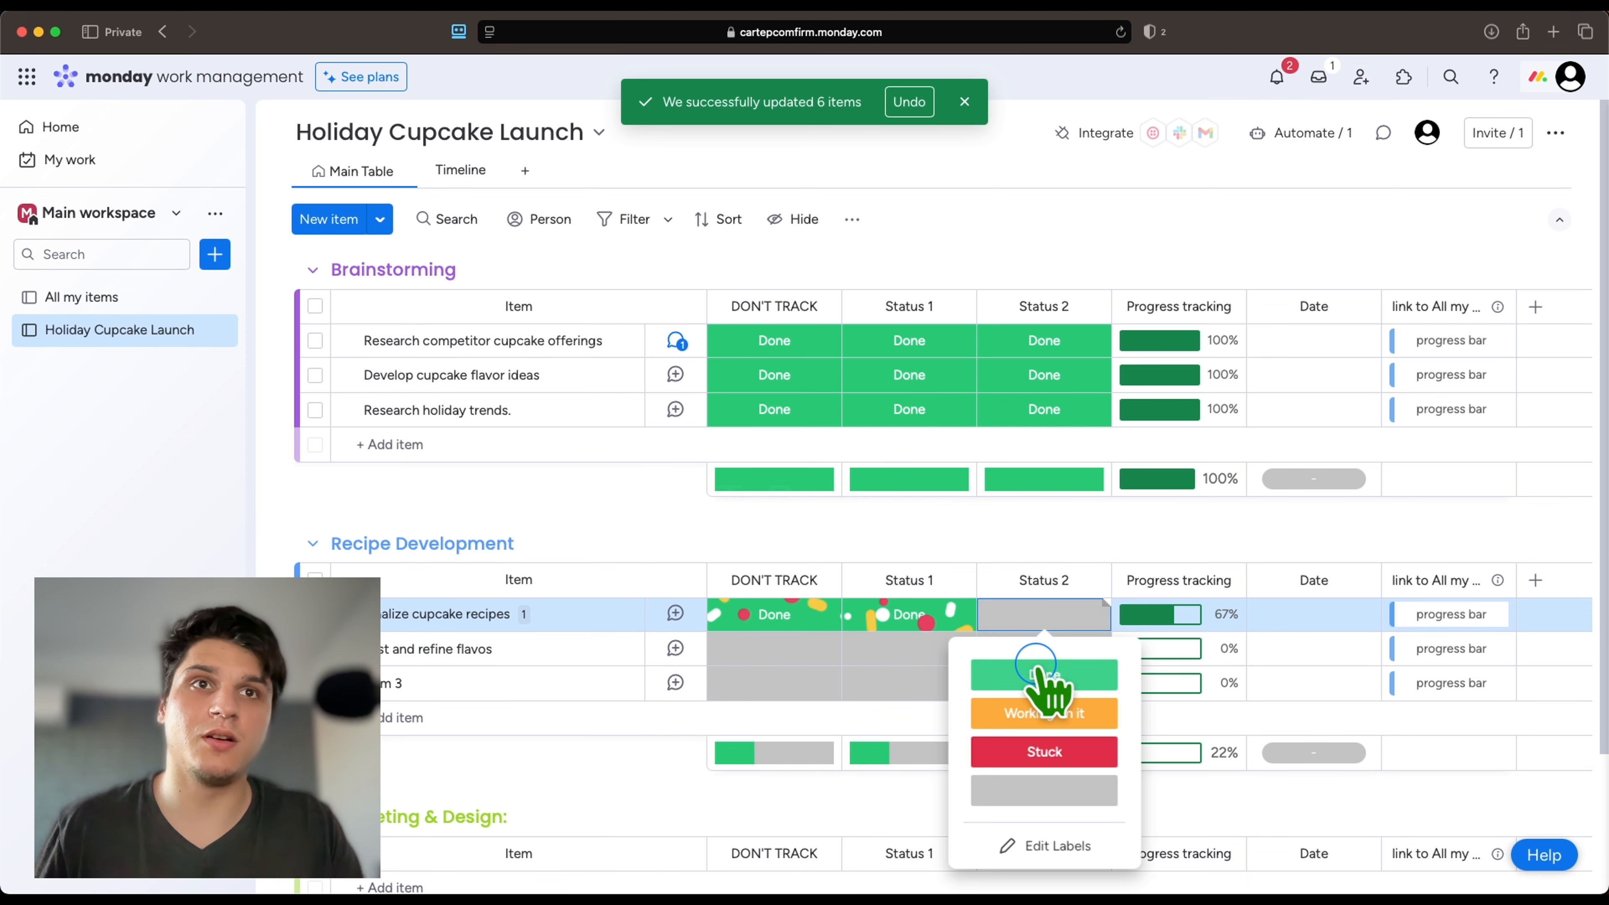
pyautogui.click(1042, 672)
# Set all three status cells of the refine flavos item in Recipe Development to Done.
pyautogui.click(912, 650)
pyautogui.click(902, 437)
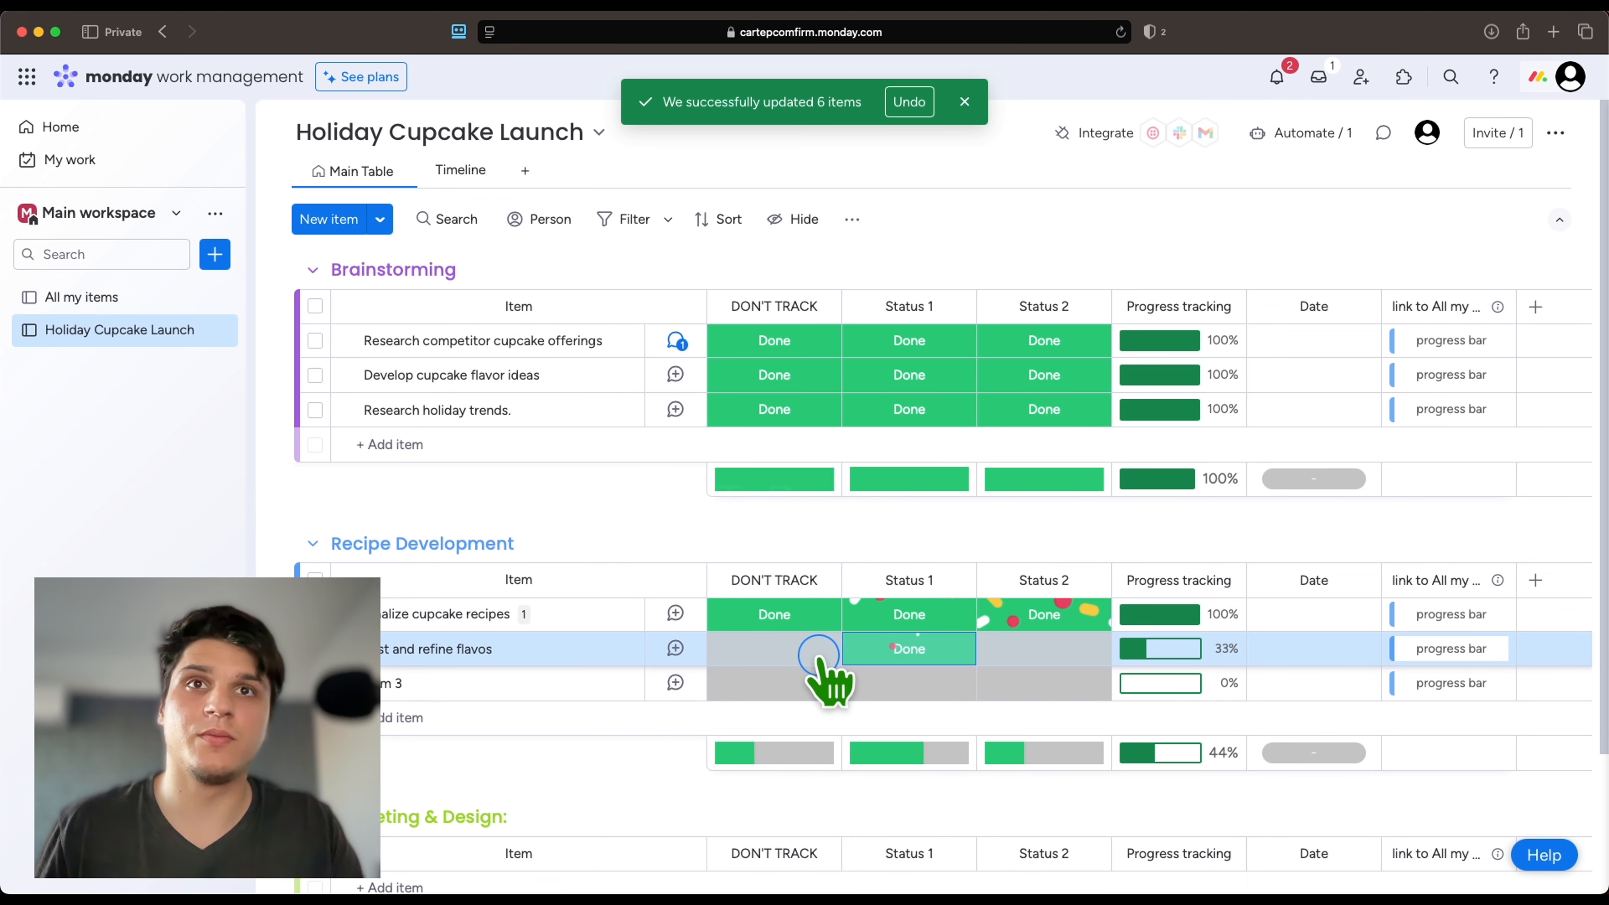
pyautogui.click(823, 659)
pyautogui.click(783, 437)
pyautogui.click(1017, 653)
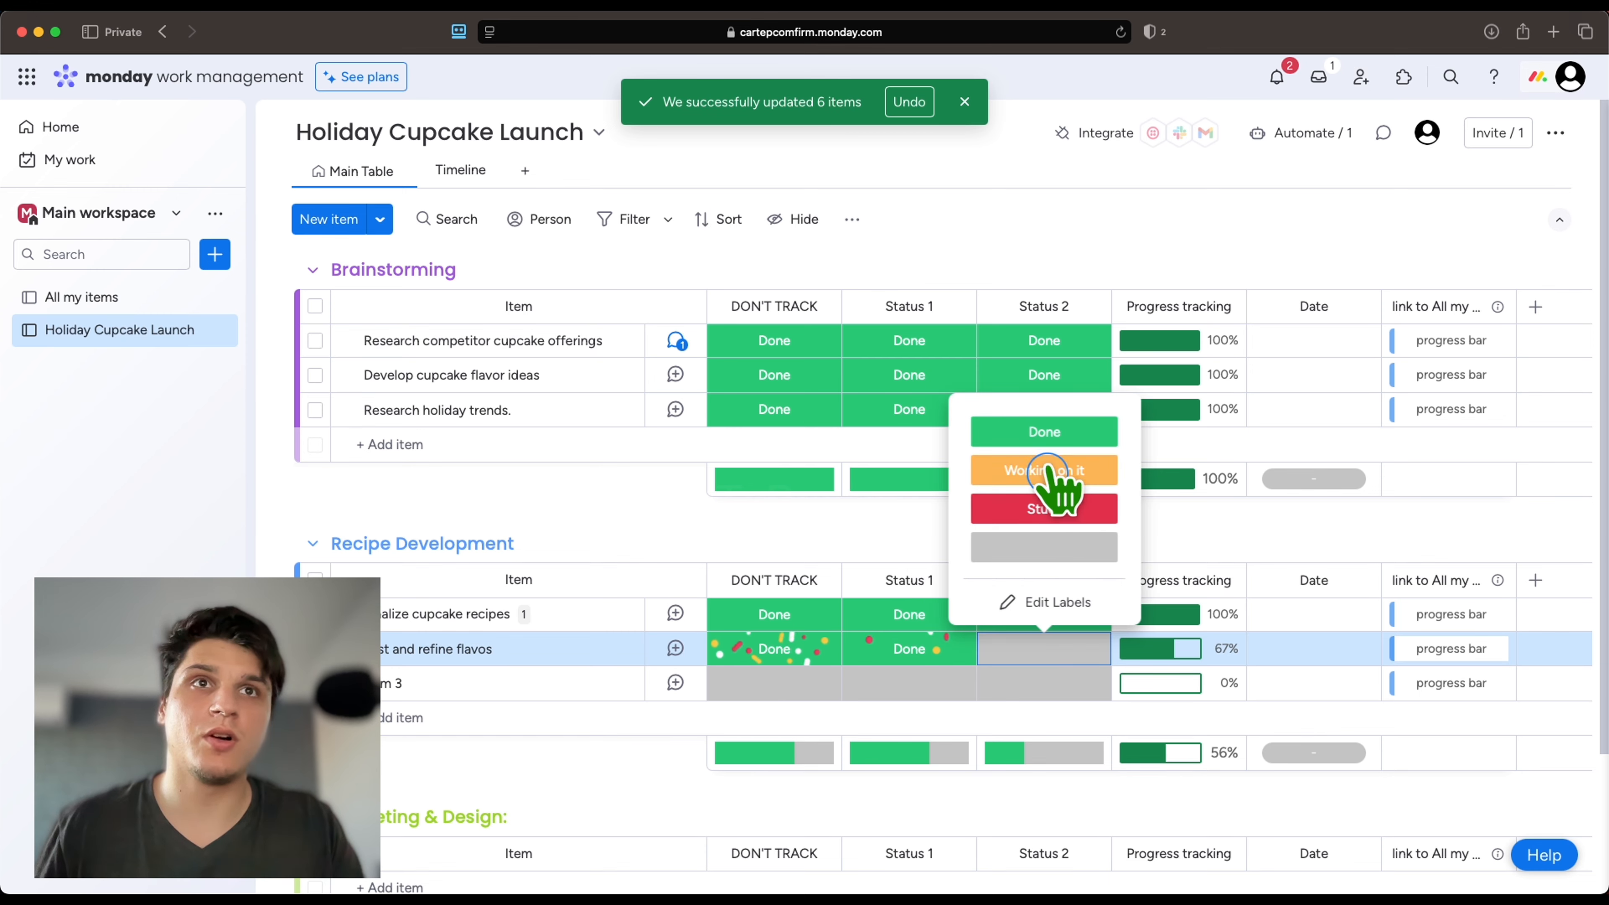
pyautogui.click(1043, 433)
# Set all three status cells of Item 3 in Recipe Development to Done.
pyautogui.click(1039, 683)
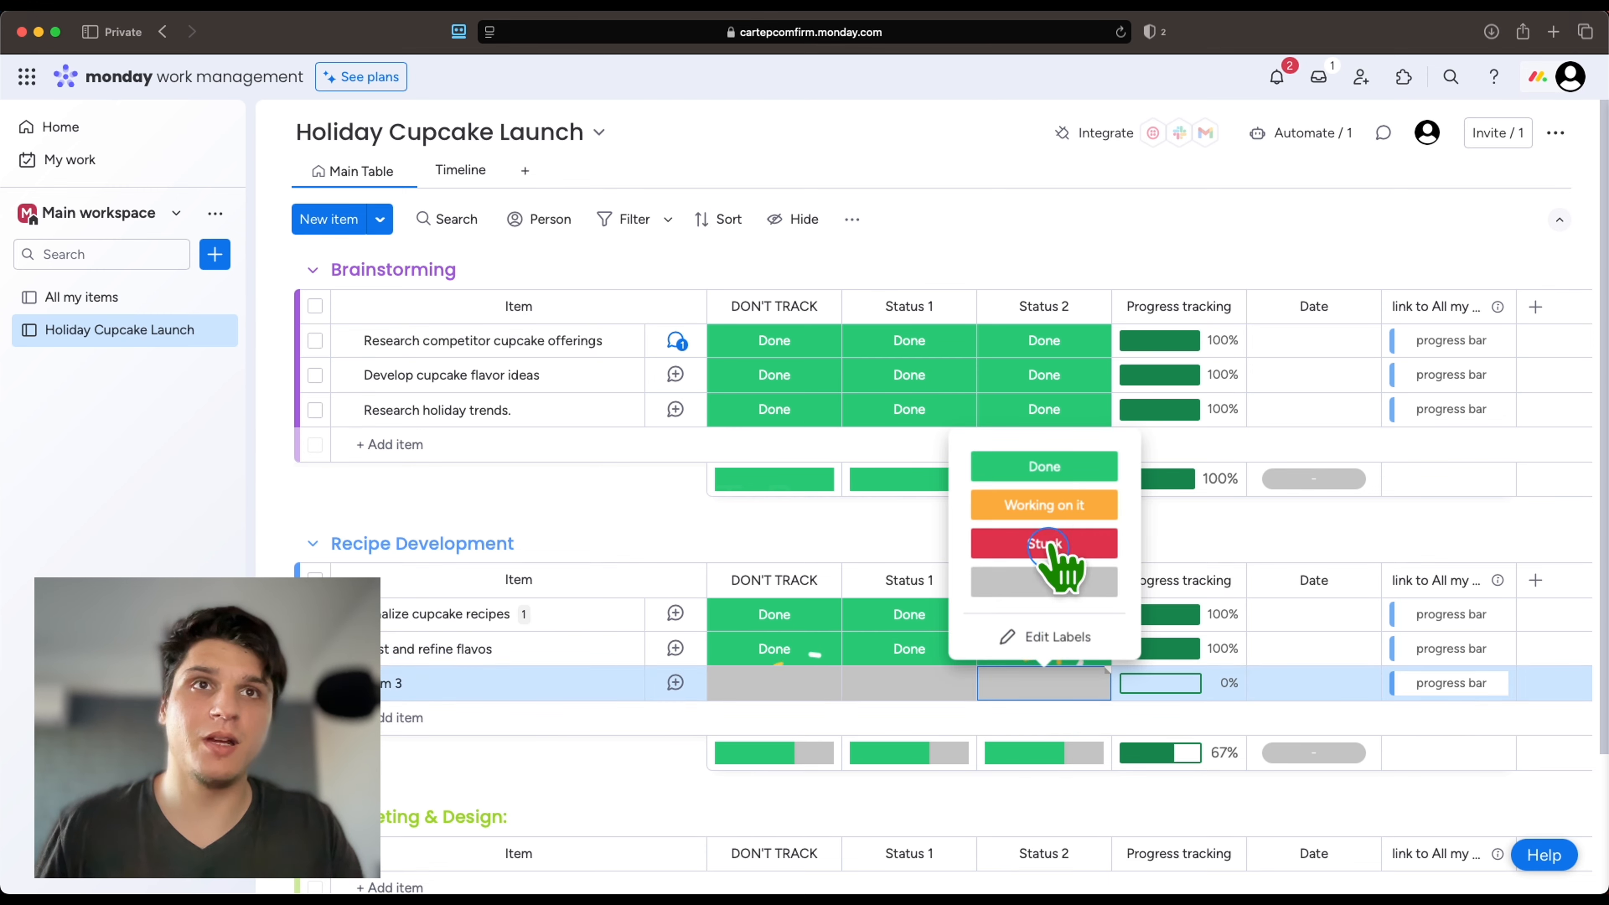
pyautogui.click(1044, 467)
pyautogui.click(913, 683)
pyautogui.click(916, 469)
pyautogui.click(766, 683)
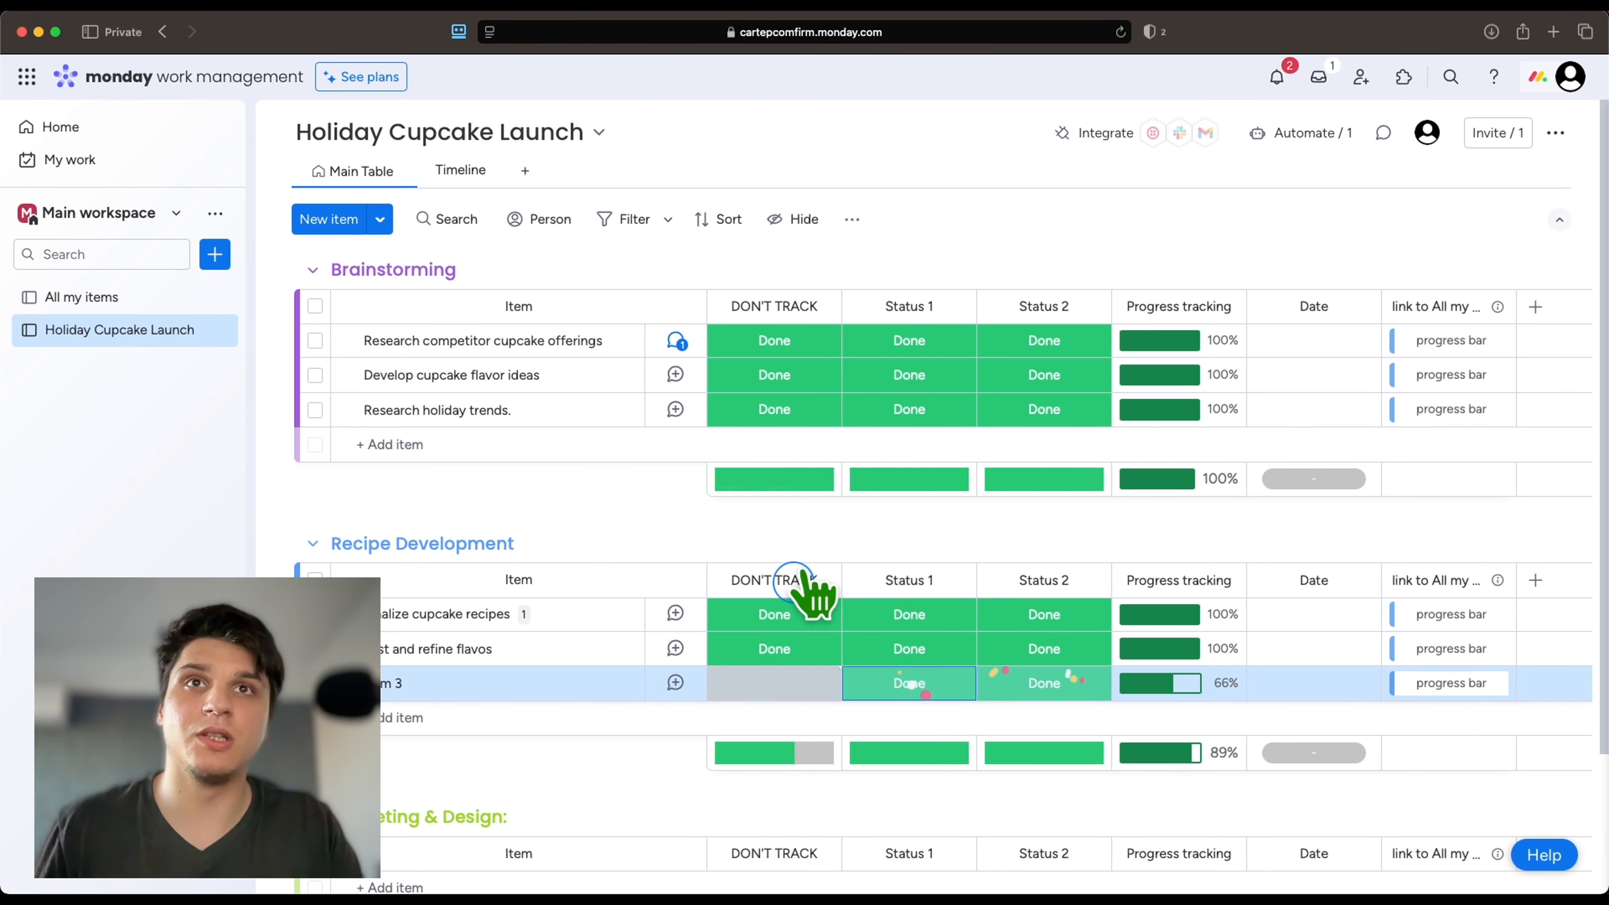
pyautogui.click(770, 469)
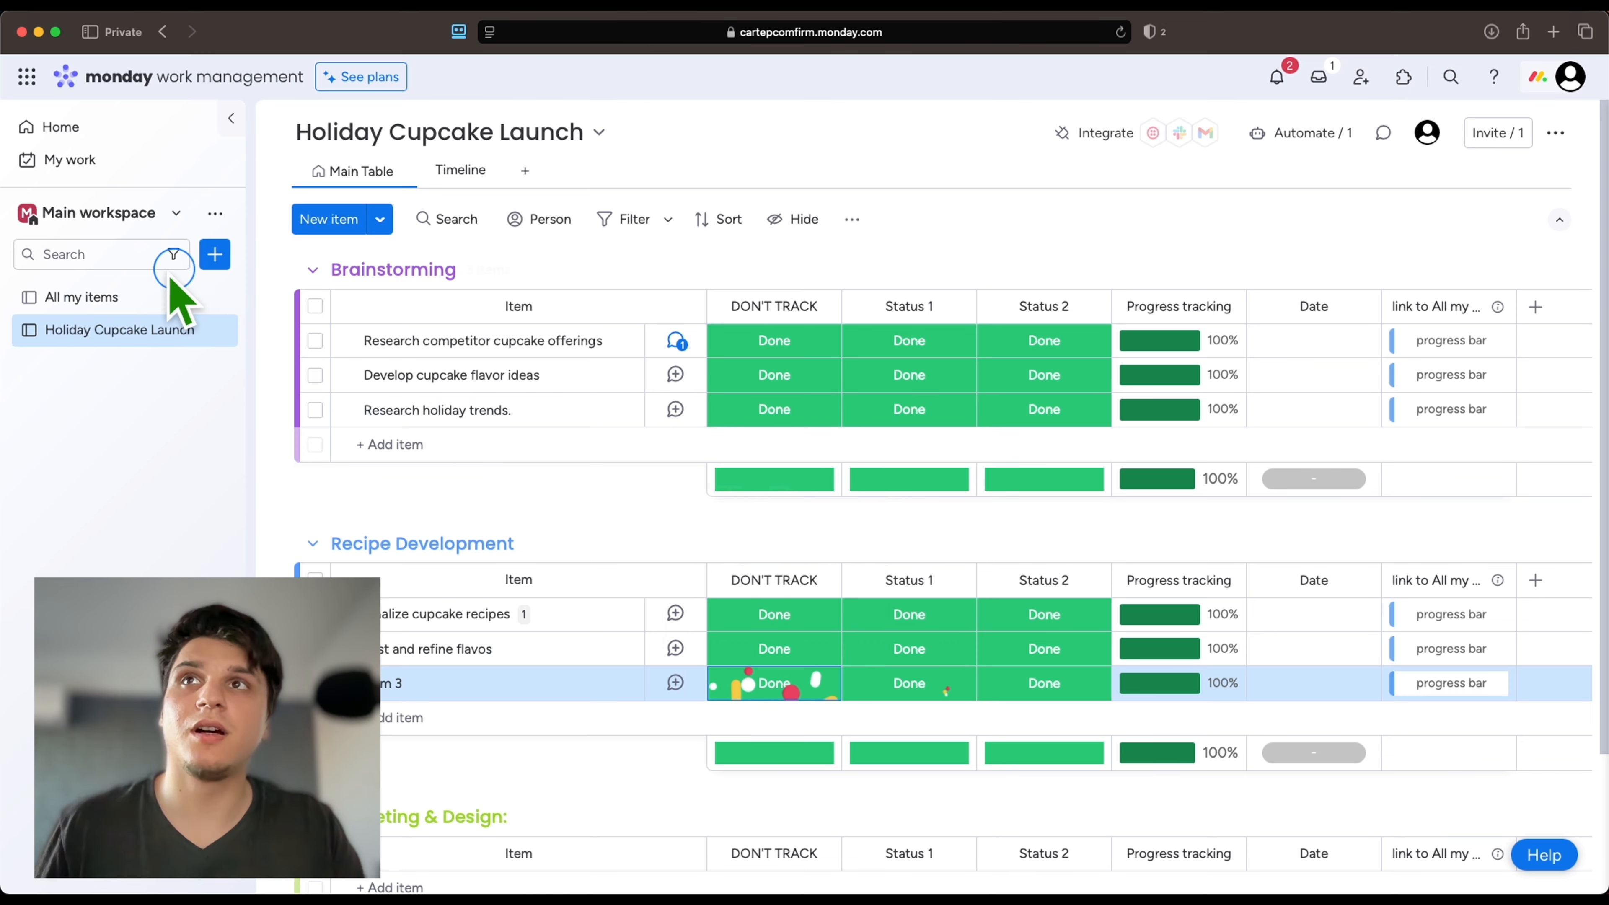
# Open All my items and check the mirrored progress of the progress bar item.
pyautogui.click(145, 285)
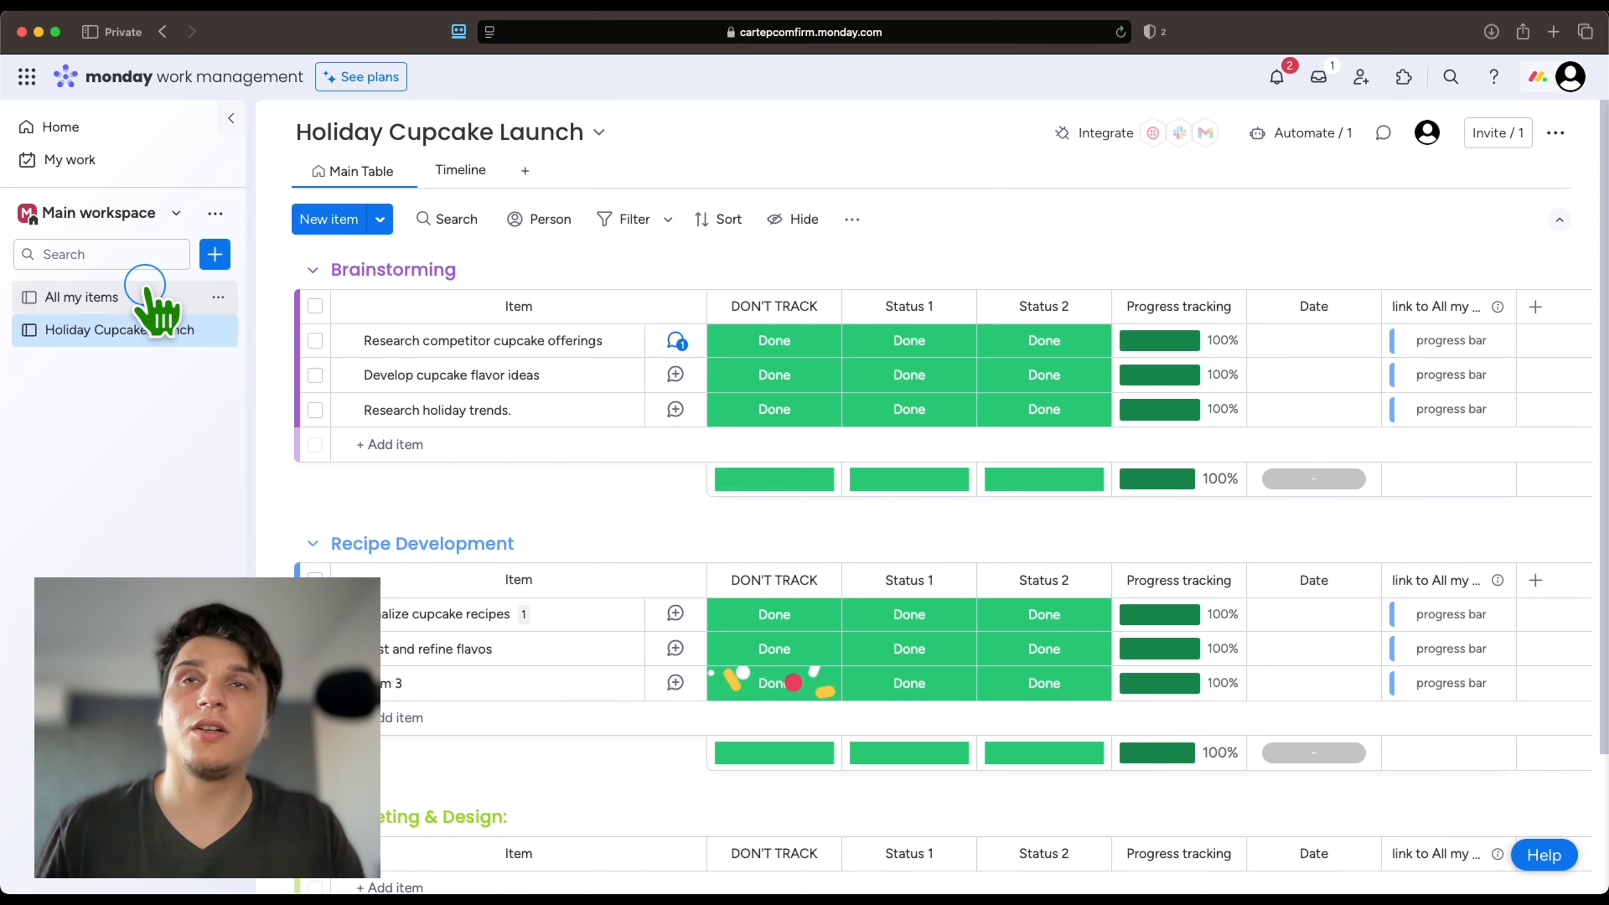
pyautogui.click(125, 287)
pyautogui.click(1269, 379)
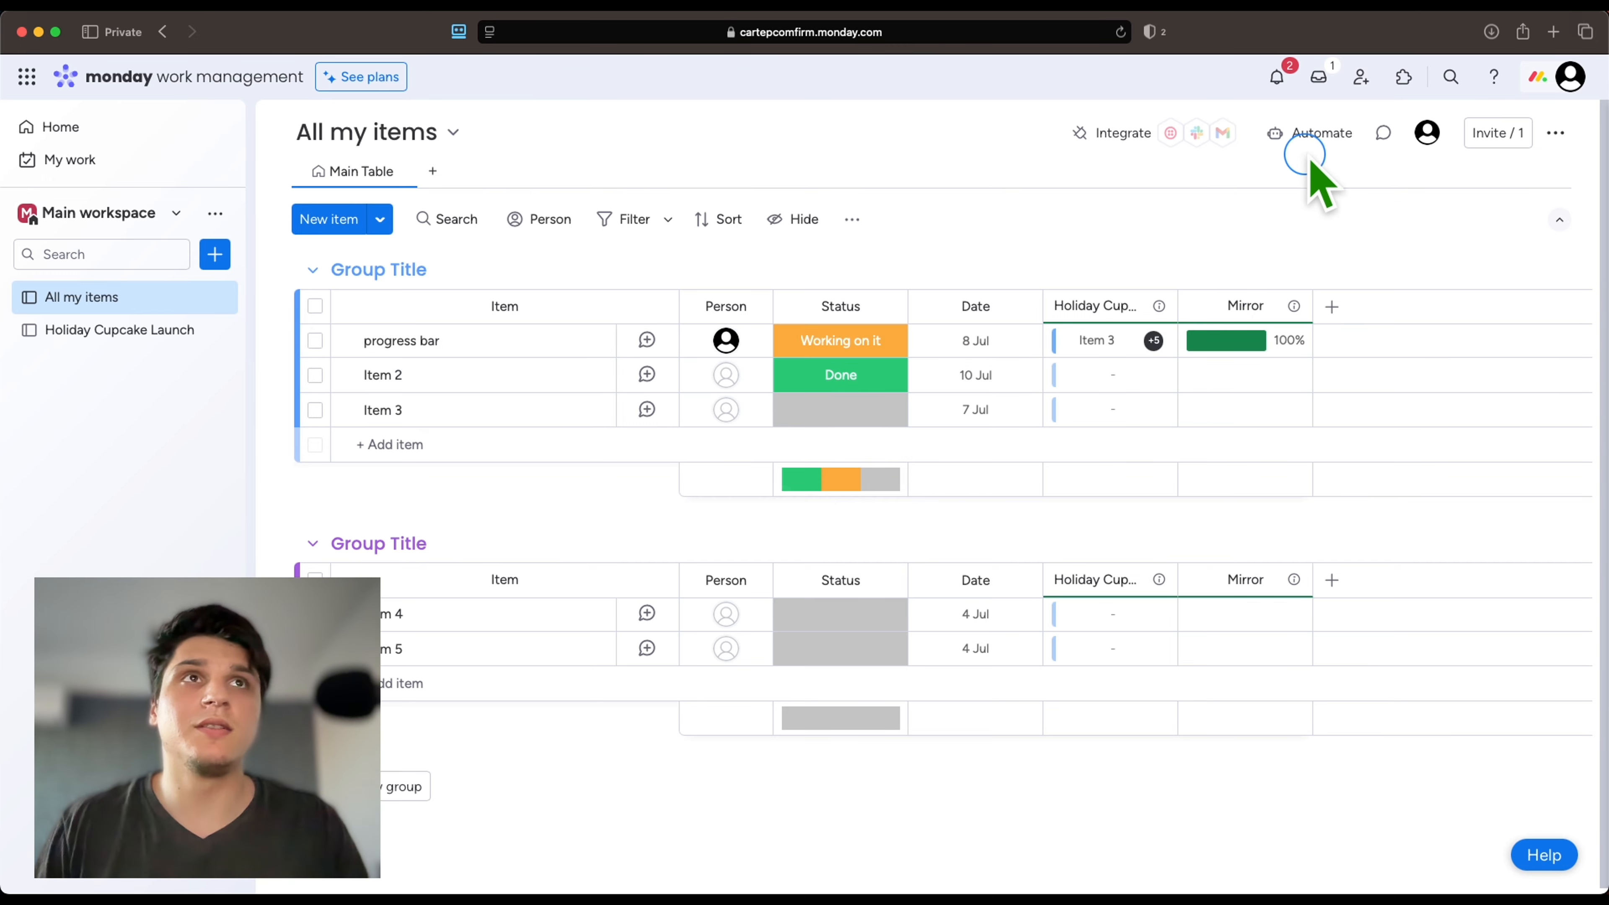
# Search the board's automation templates for "status" and examine the status-change templates.
pyautogui.click(1306, 134)
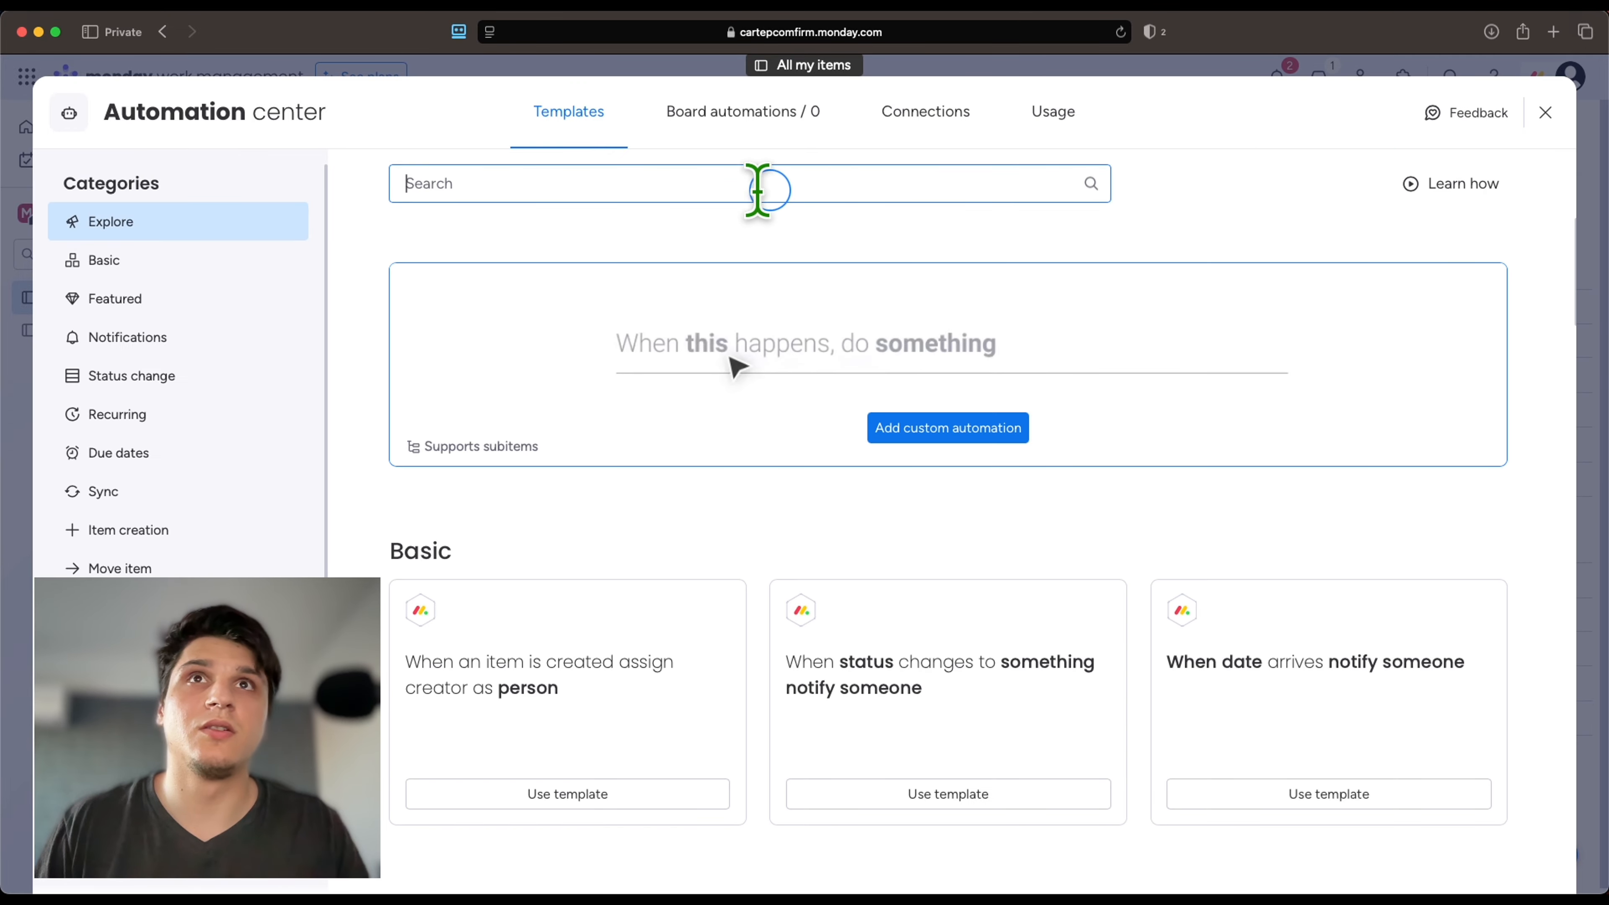
pyautogui.click(721, 184)
pyautogui.write('sta')
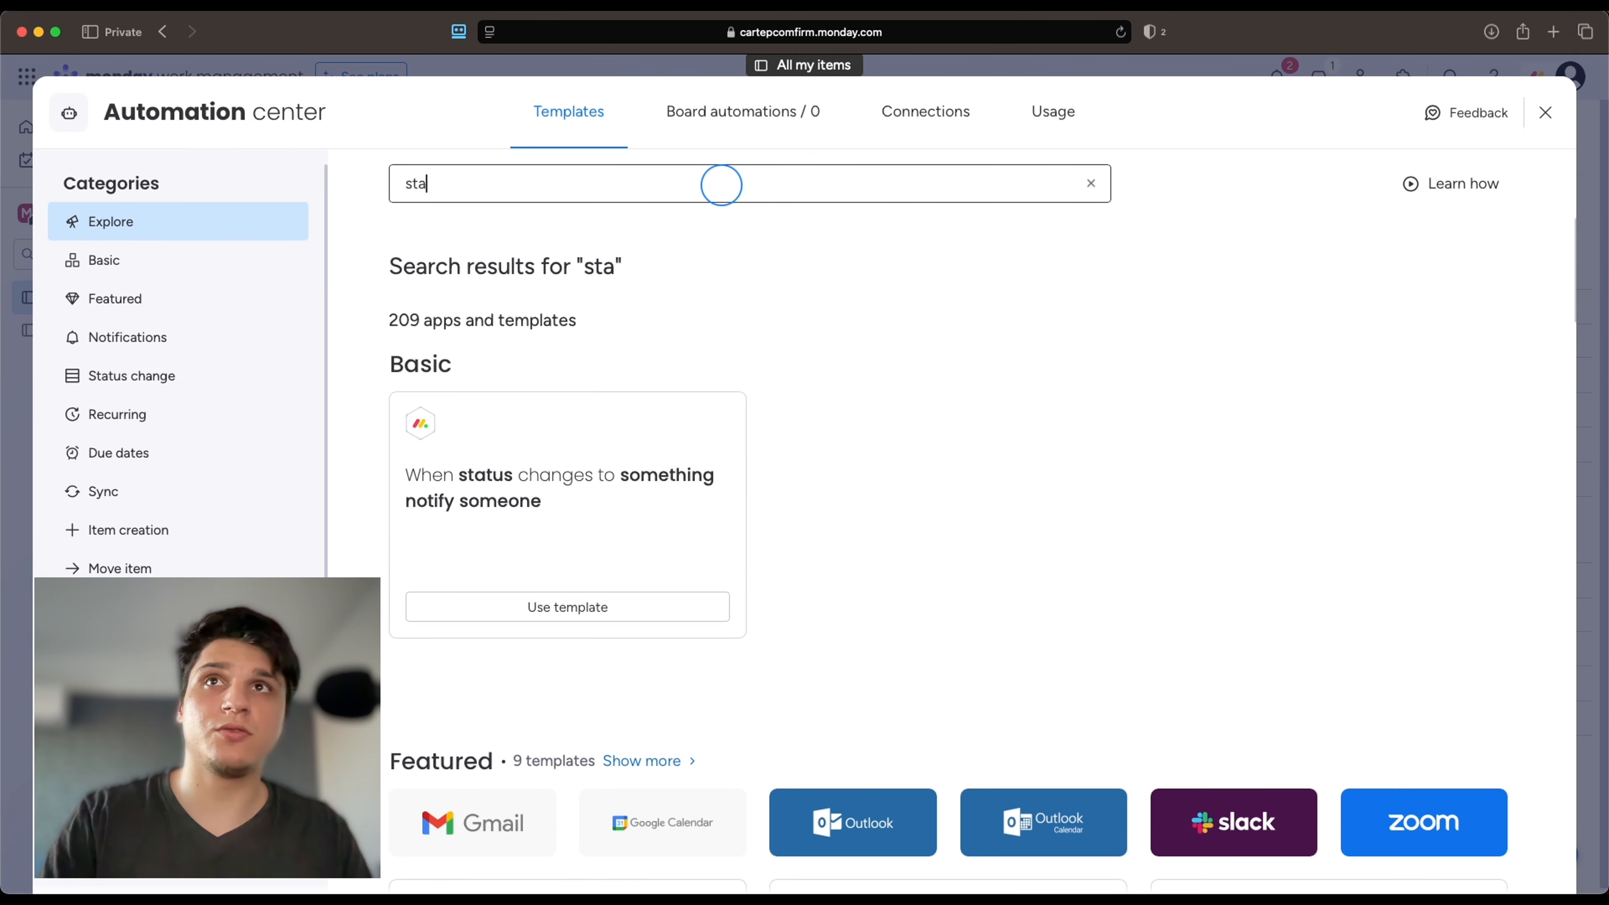
pyautogui.write('tu')
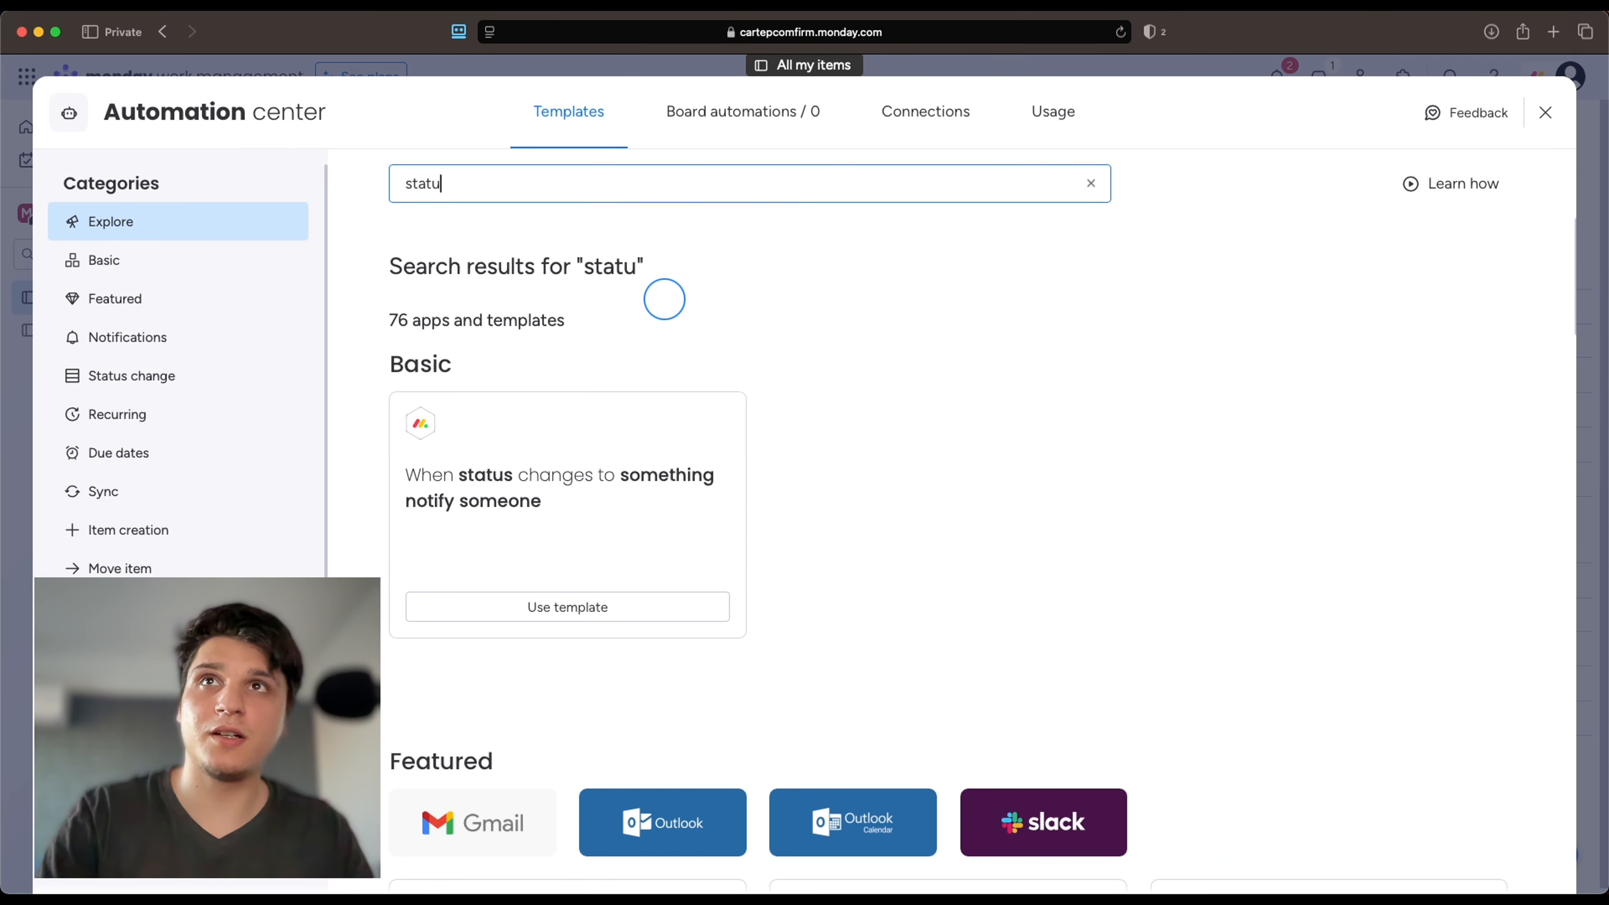
pyautogui.write('d')
pyautogui.press('BackSpace')
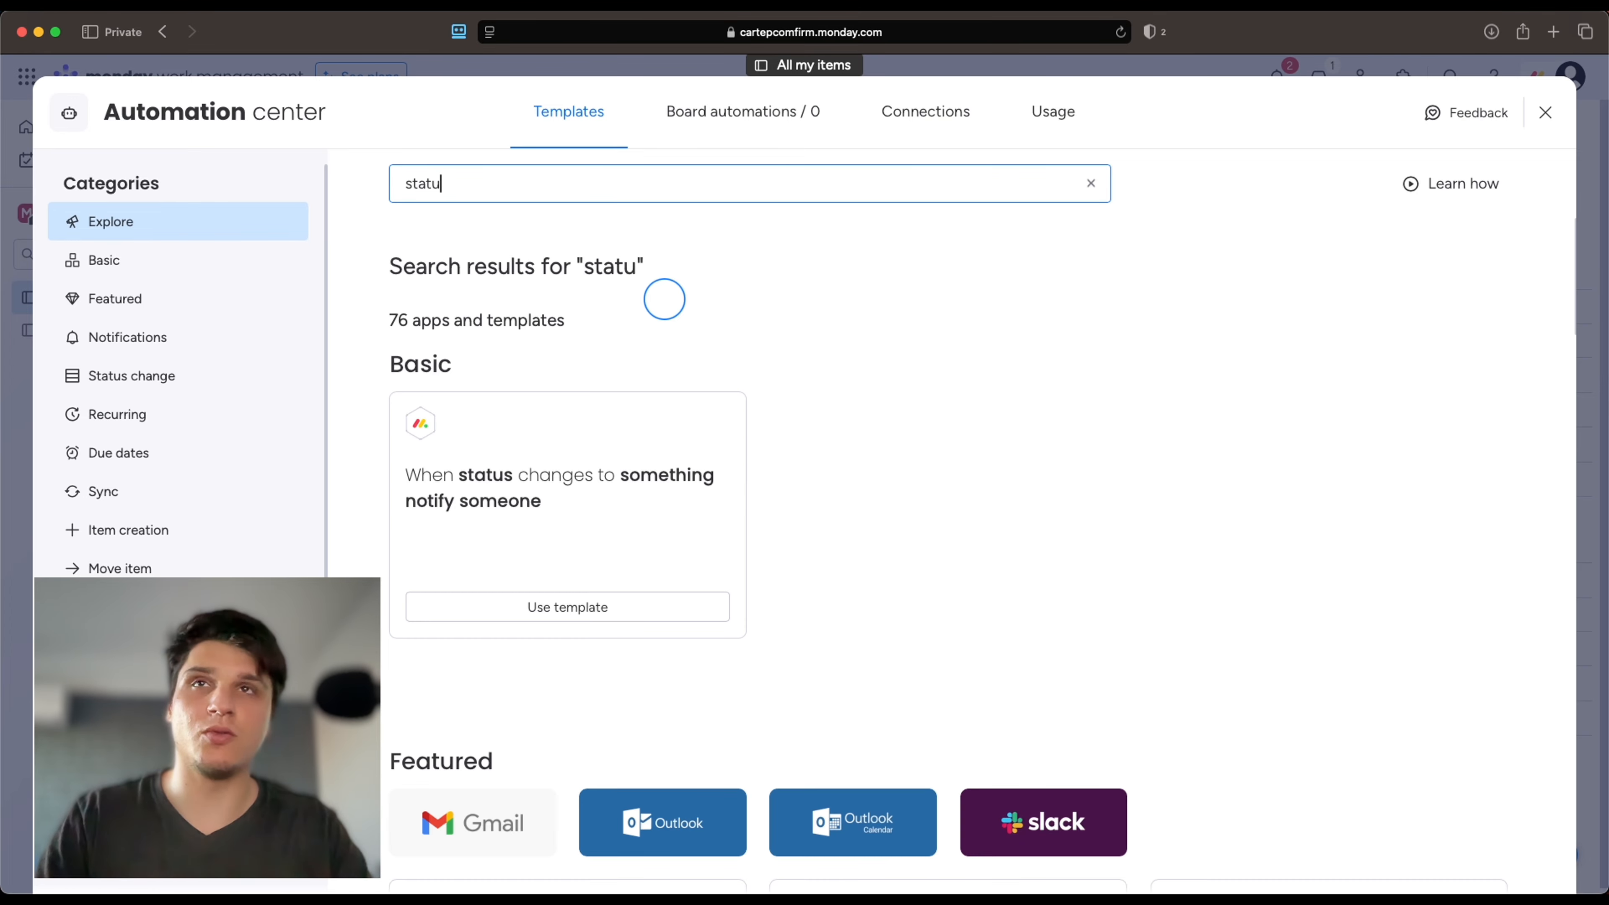
pyautogui.scroll(-8, 766, 377)
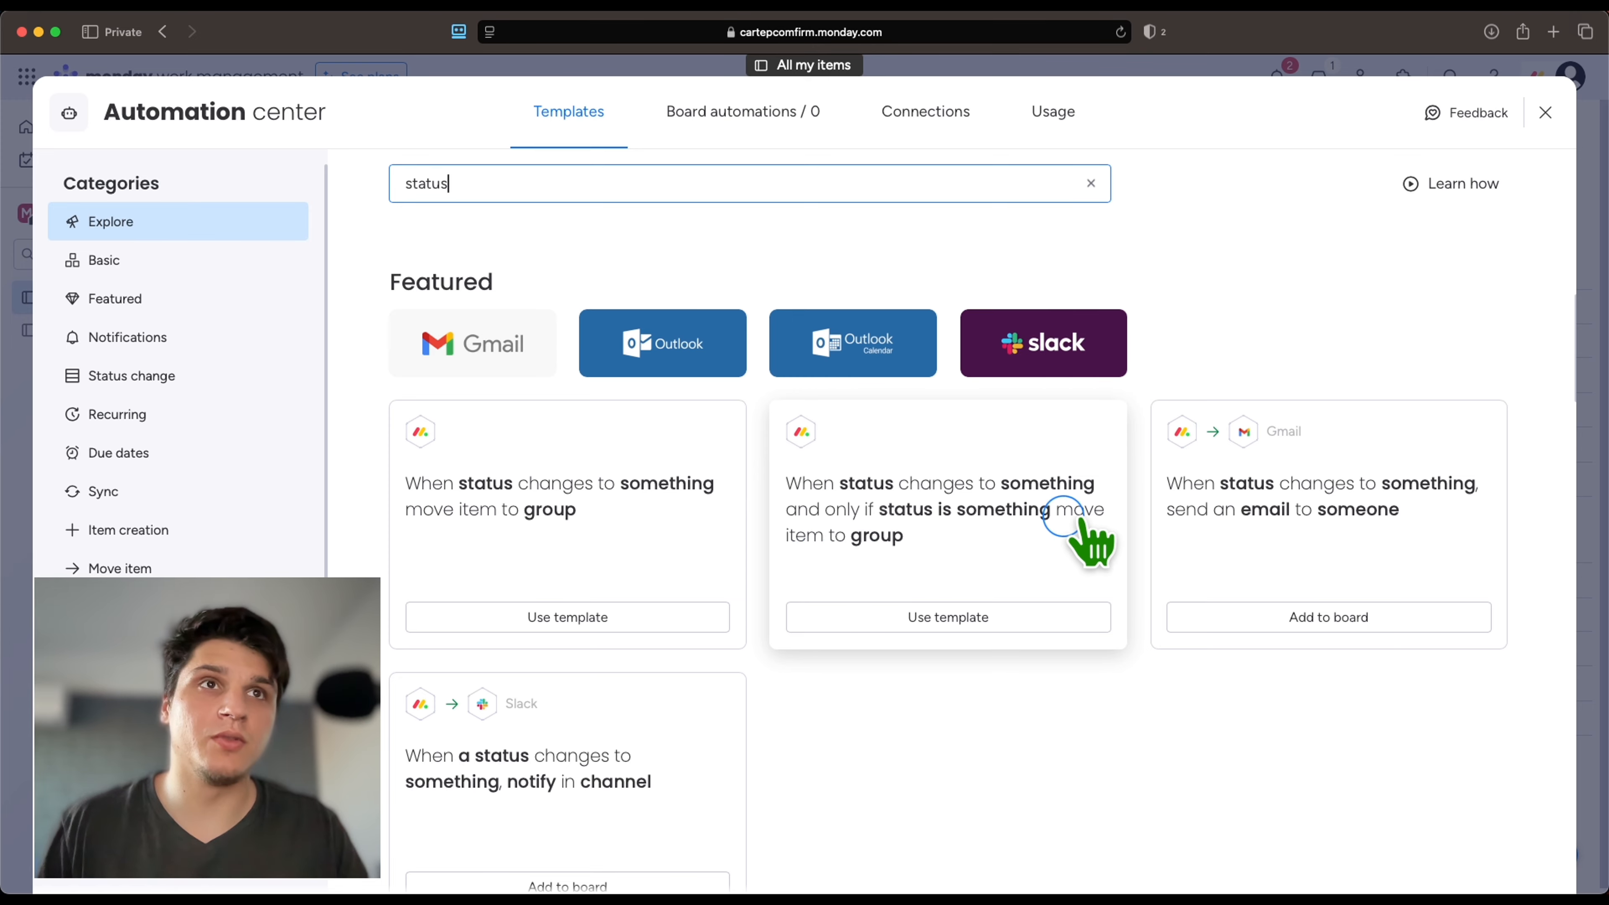
pyautogui.scroll(-1, 636, 542)
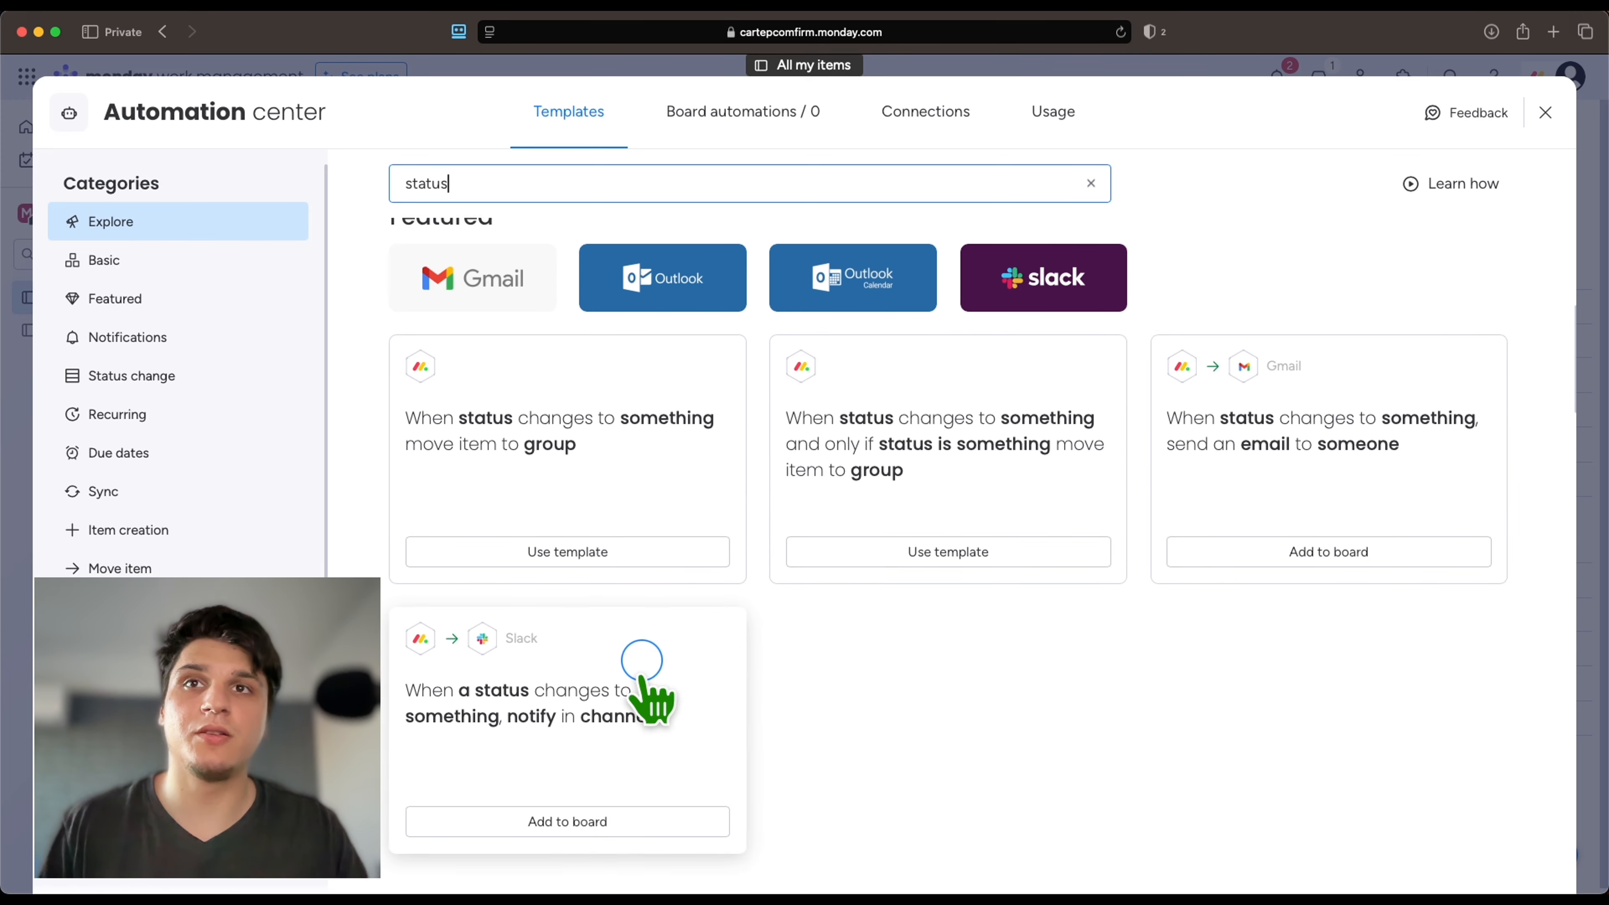
pyautogui.scroll(8, 710, 647)
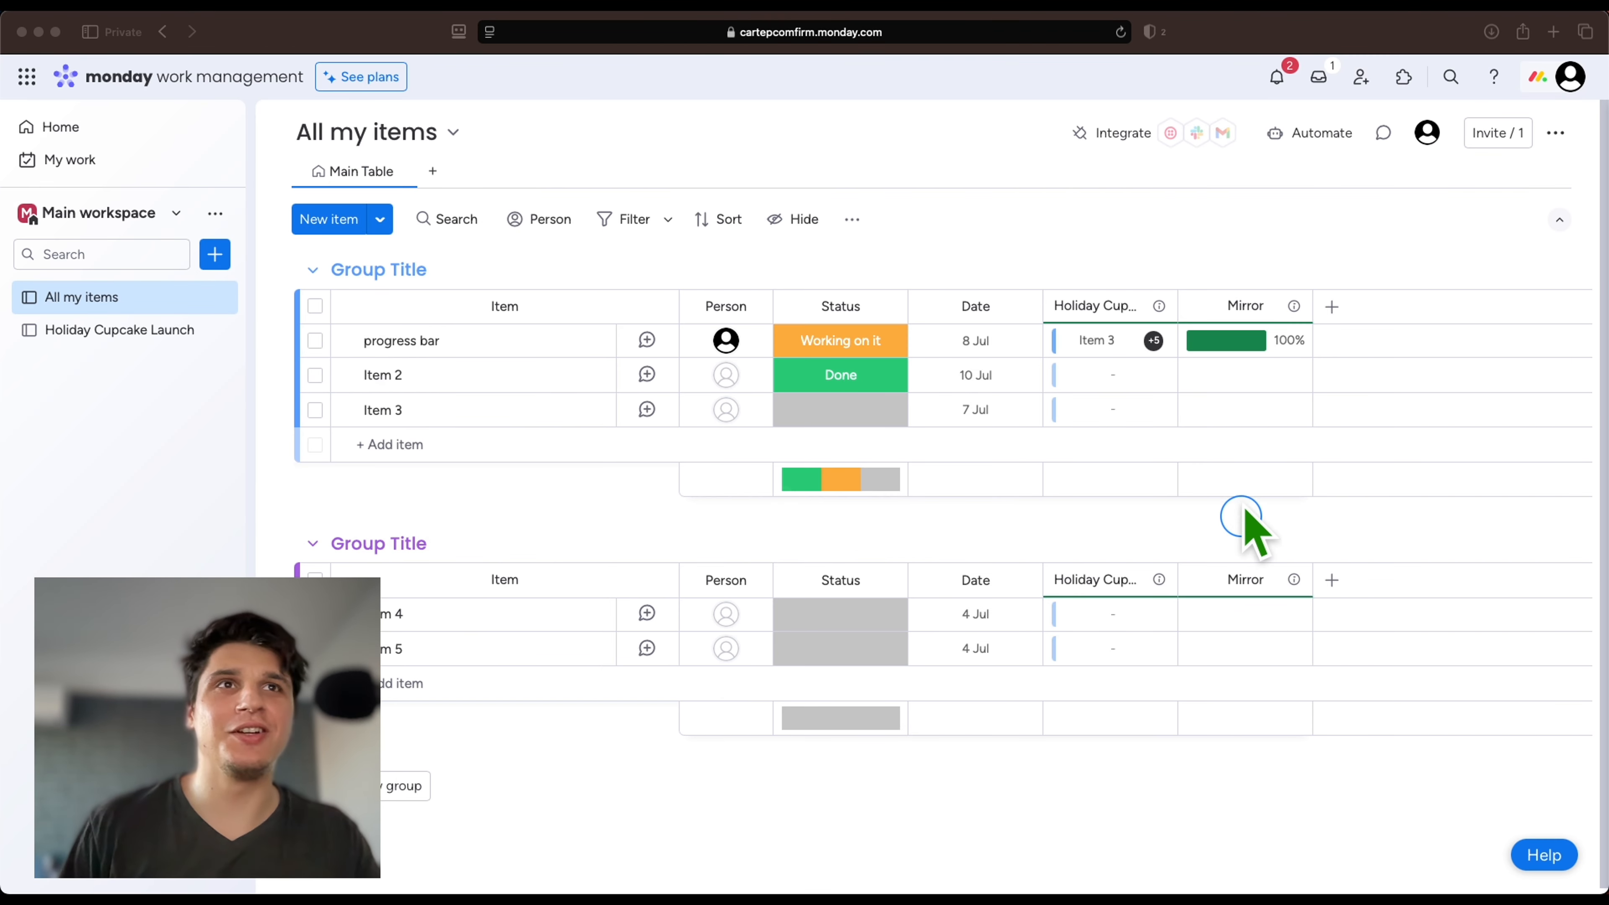
# Restrict who can view the Mirror column on All my items.
pyautogui.click(1294, 308)
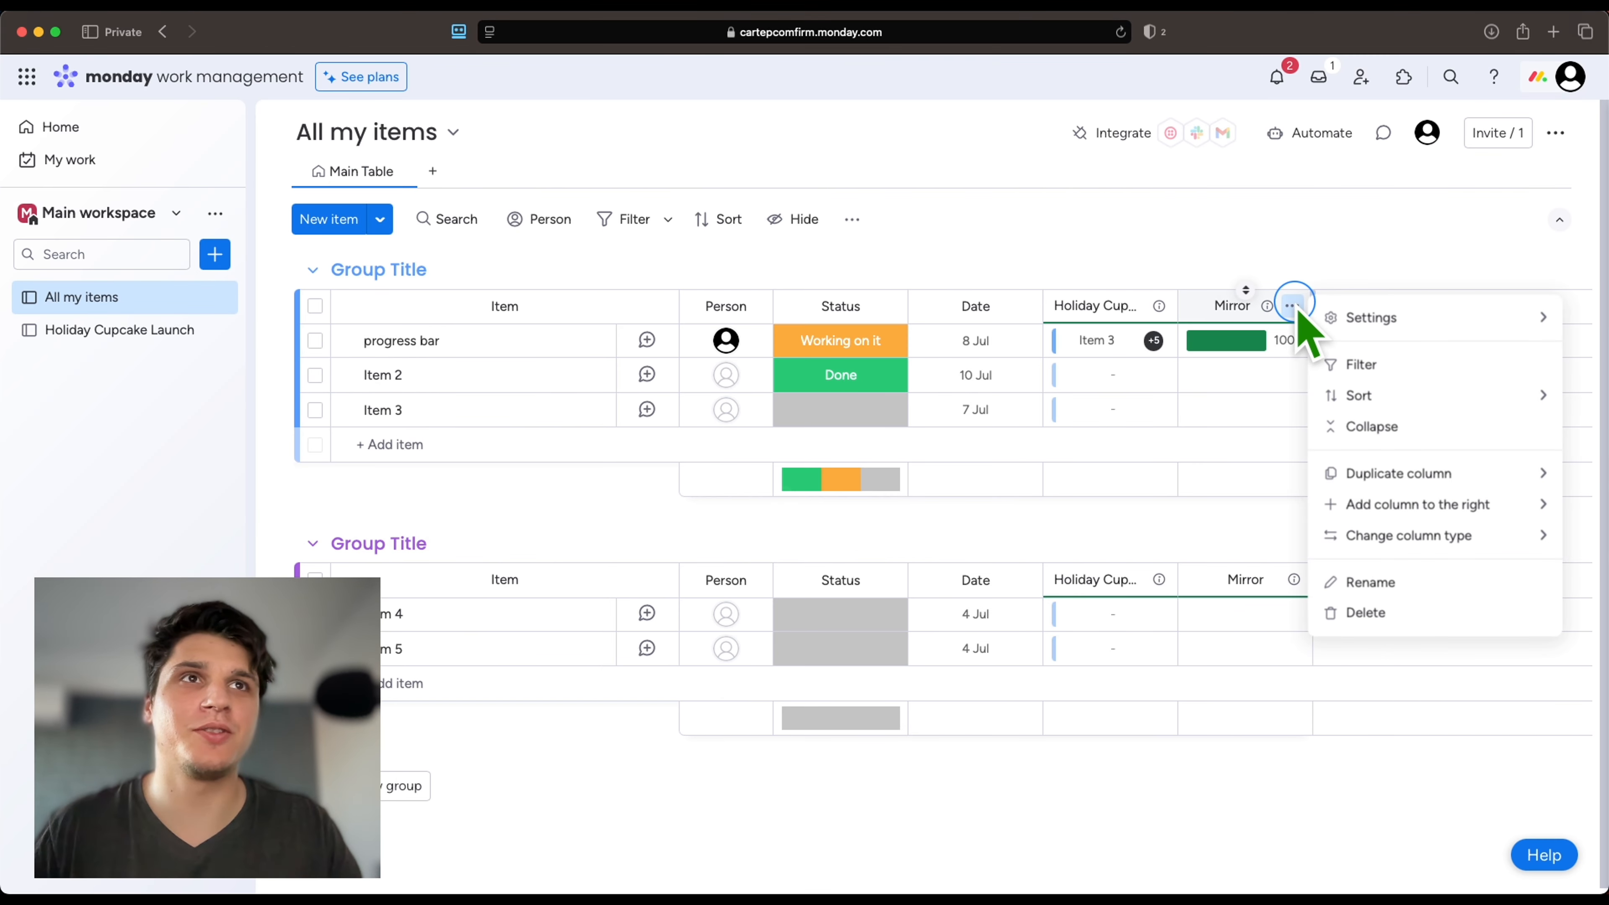
pyautogui.click(1337, 318)
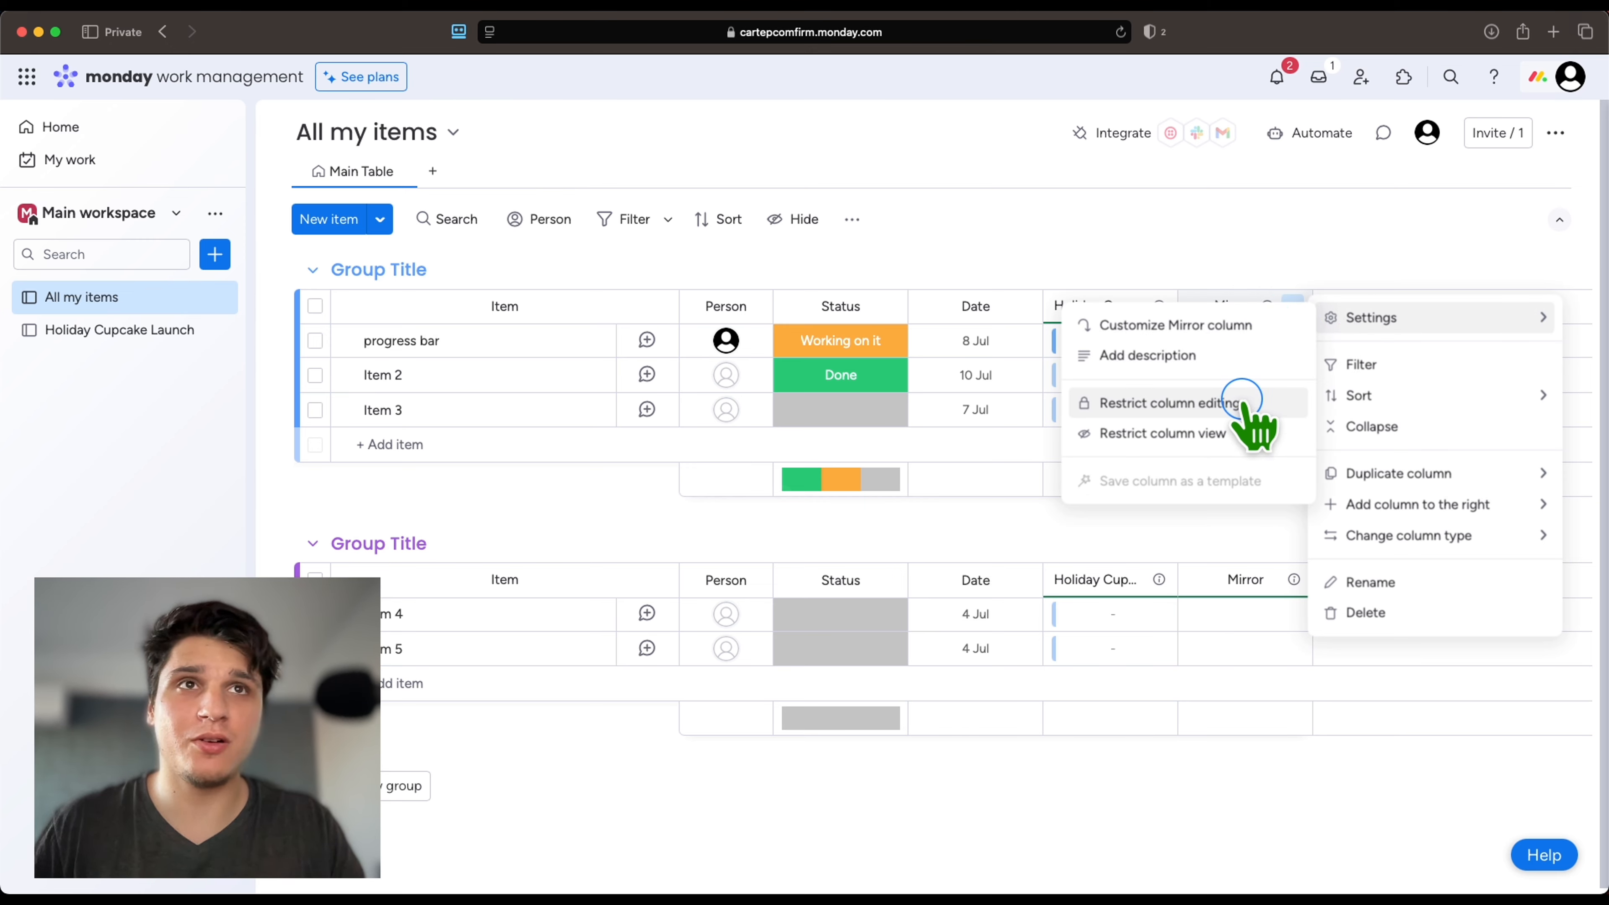
pyautogui.click(1249, 437)
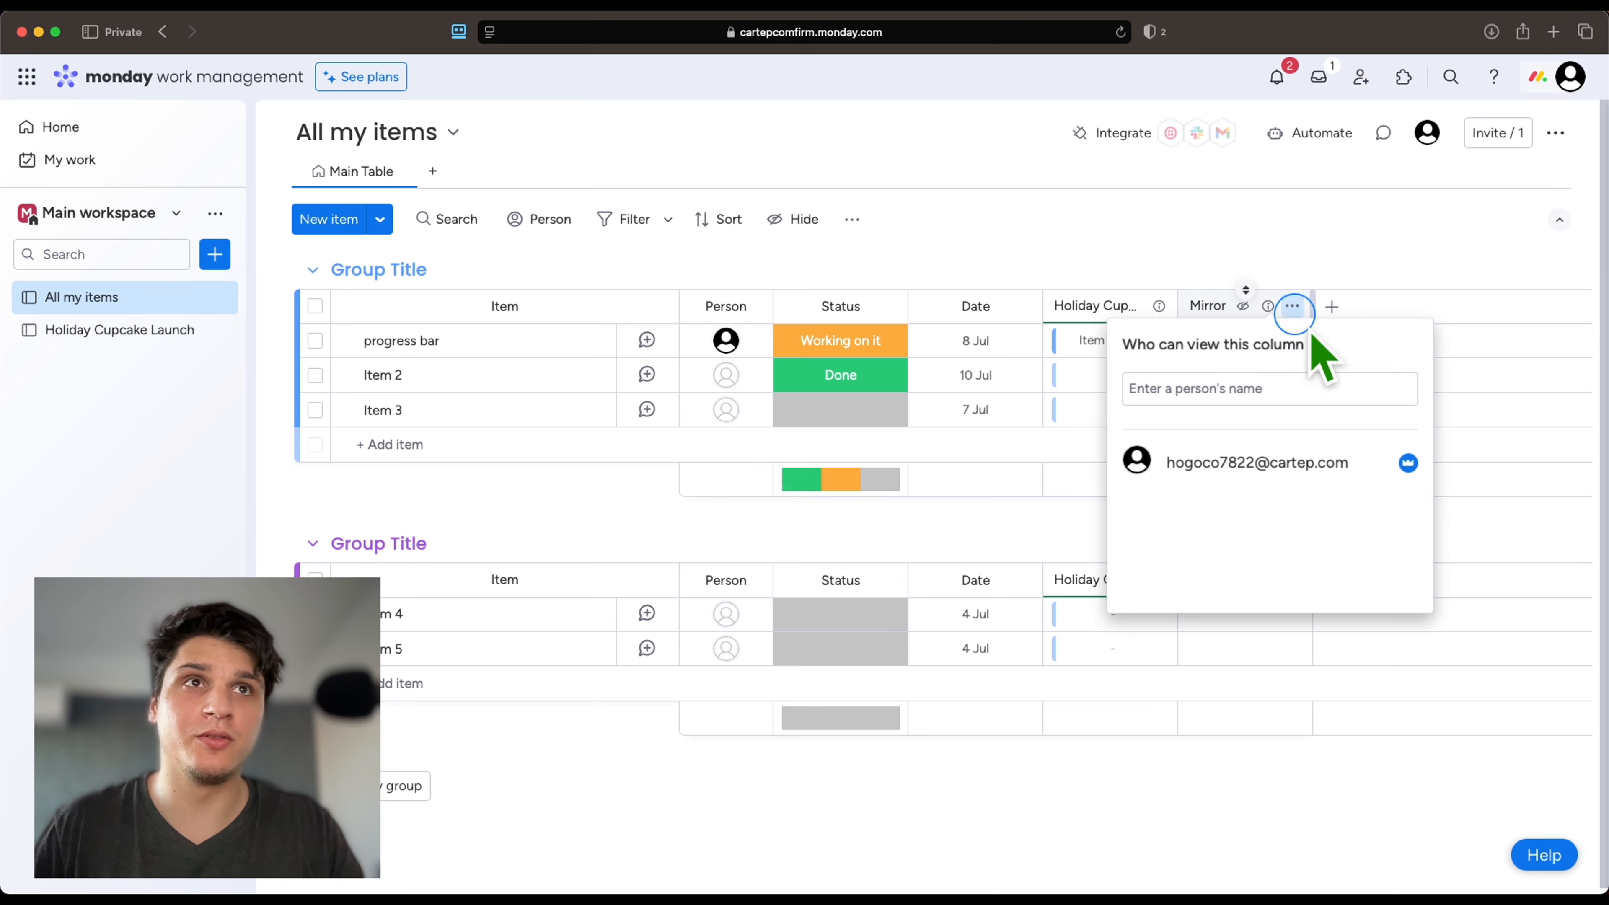
pyautogui.click(1308, 297)
# Examine the Mirror column's options and its permissions settings for who can view it.
pyautogui.click(1296, 307)
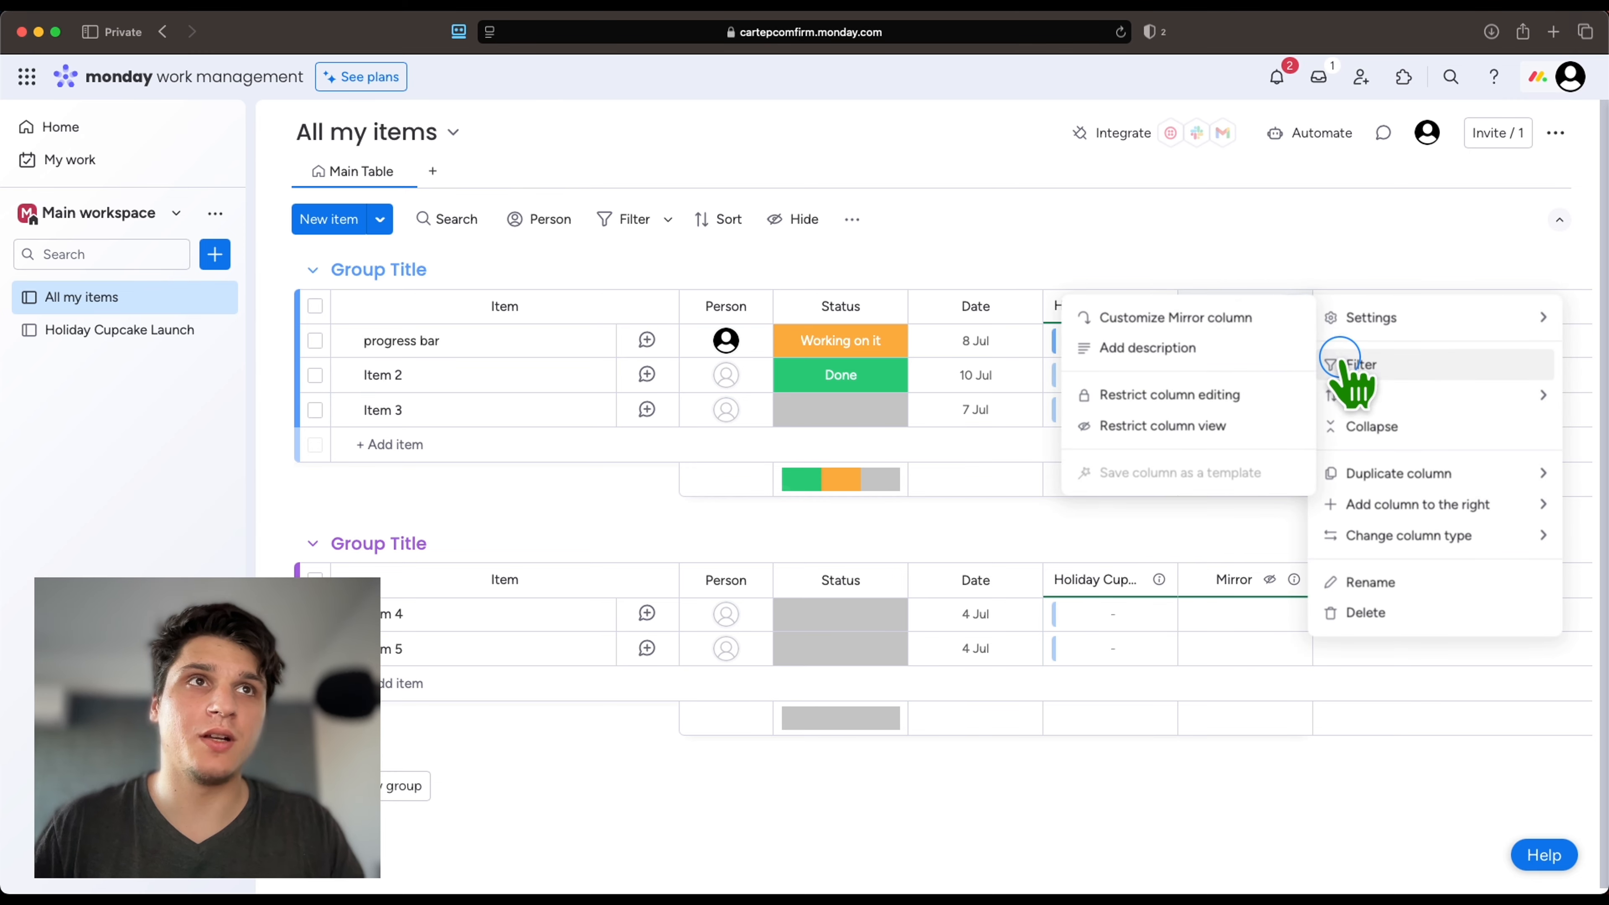
pyautogui.click(1347, 304)
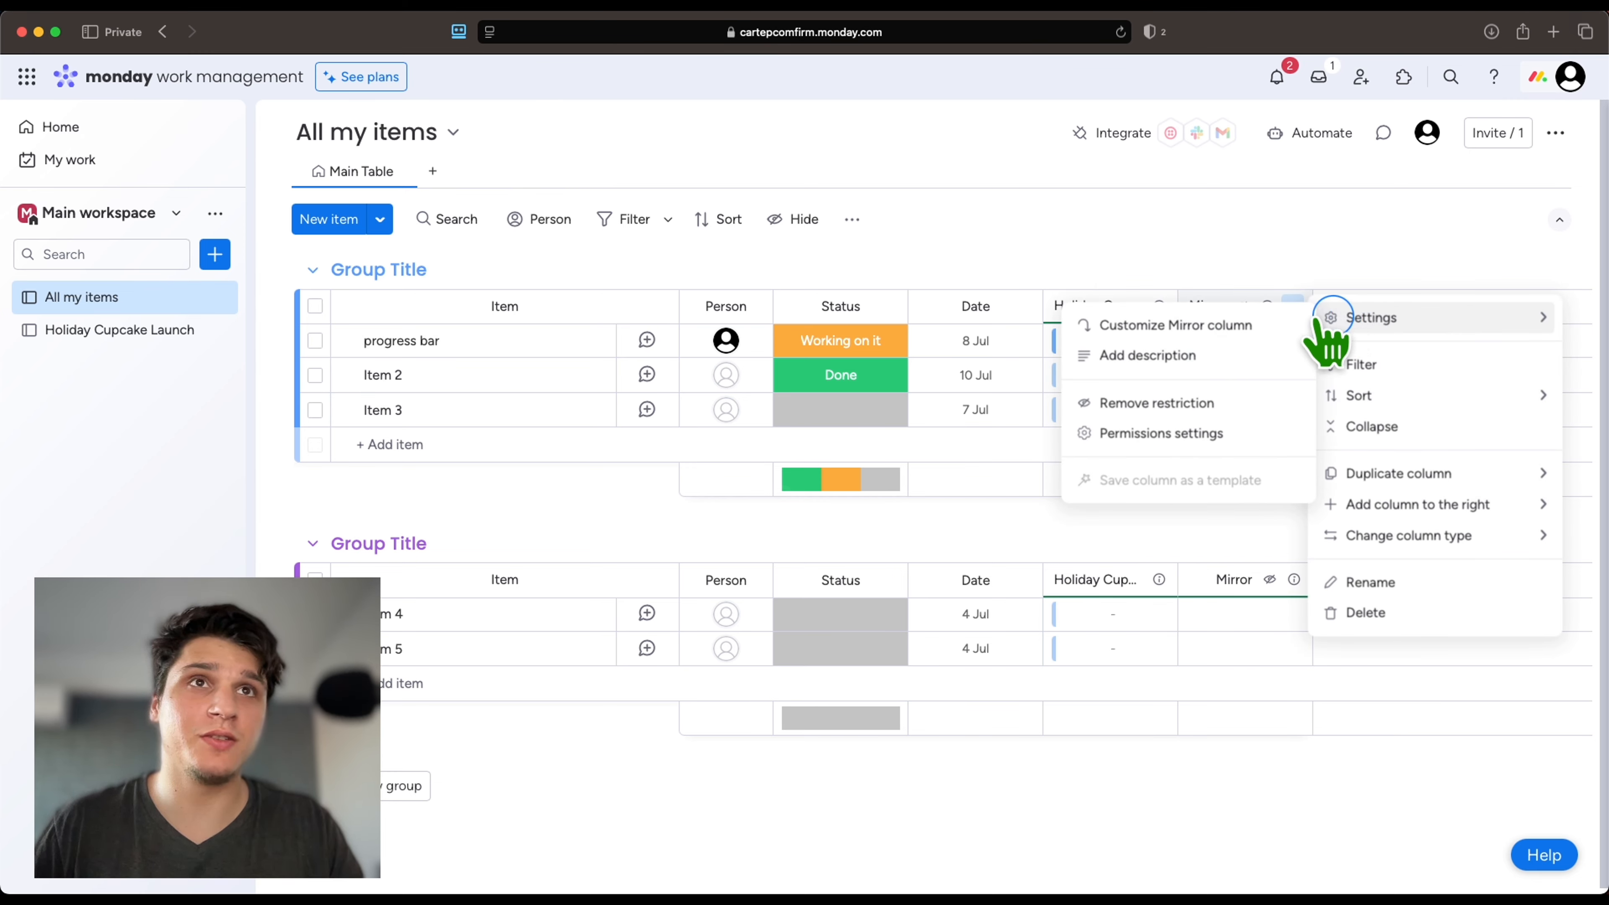
pyautogui.click(1251, 320)
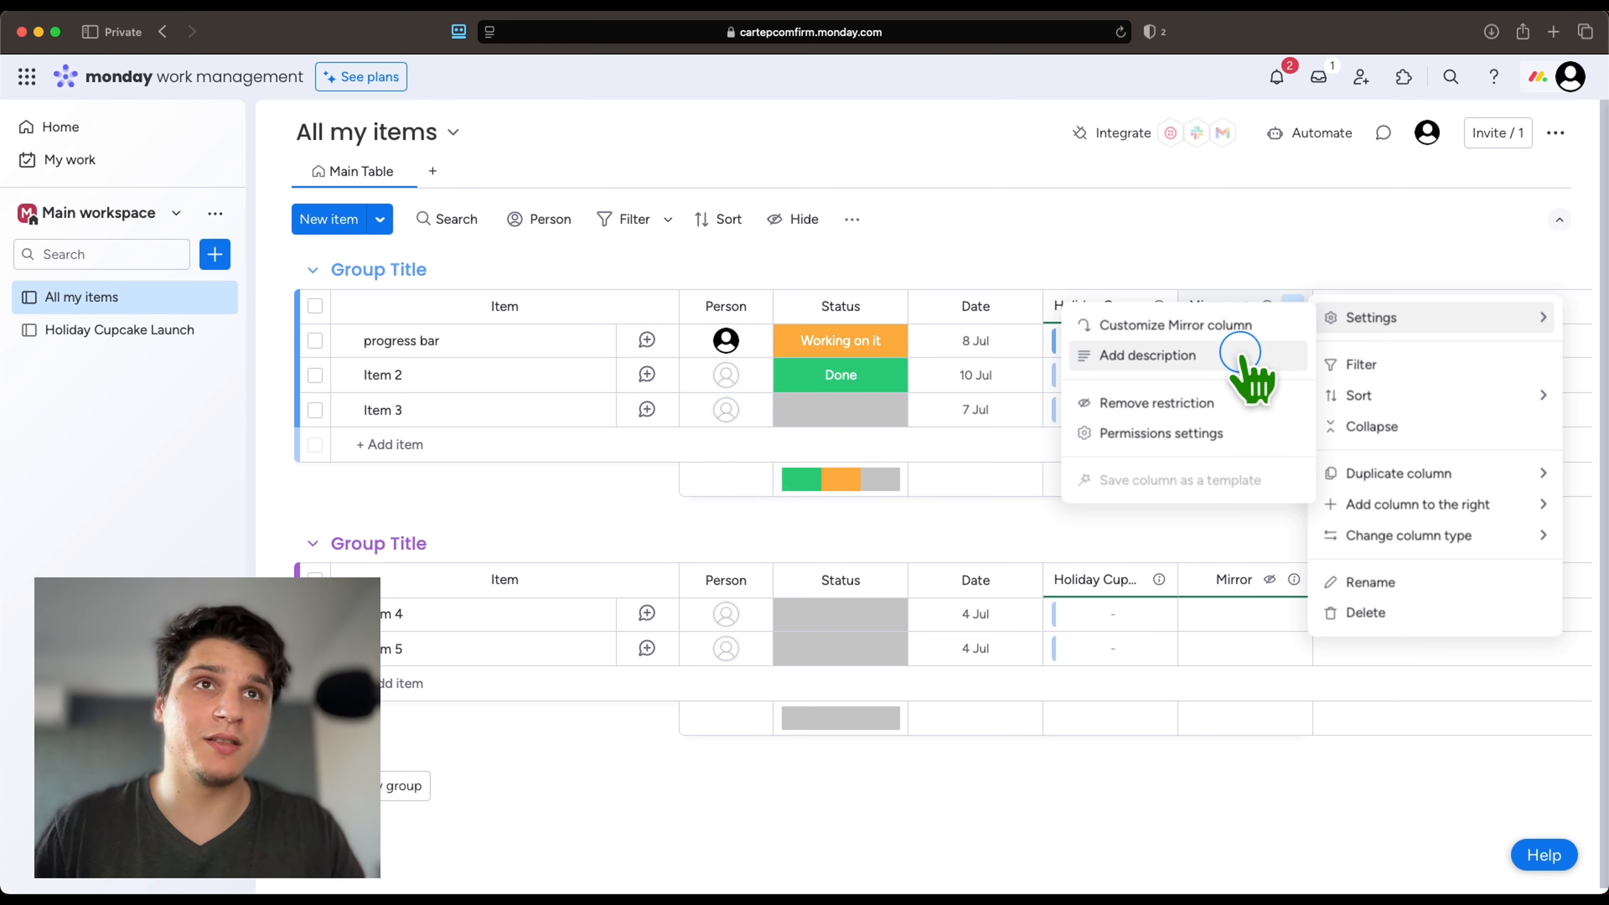
pyautogui.click(1351, 252)
pyautogui.click(1305, 305)
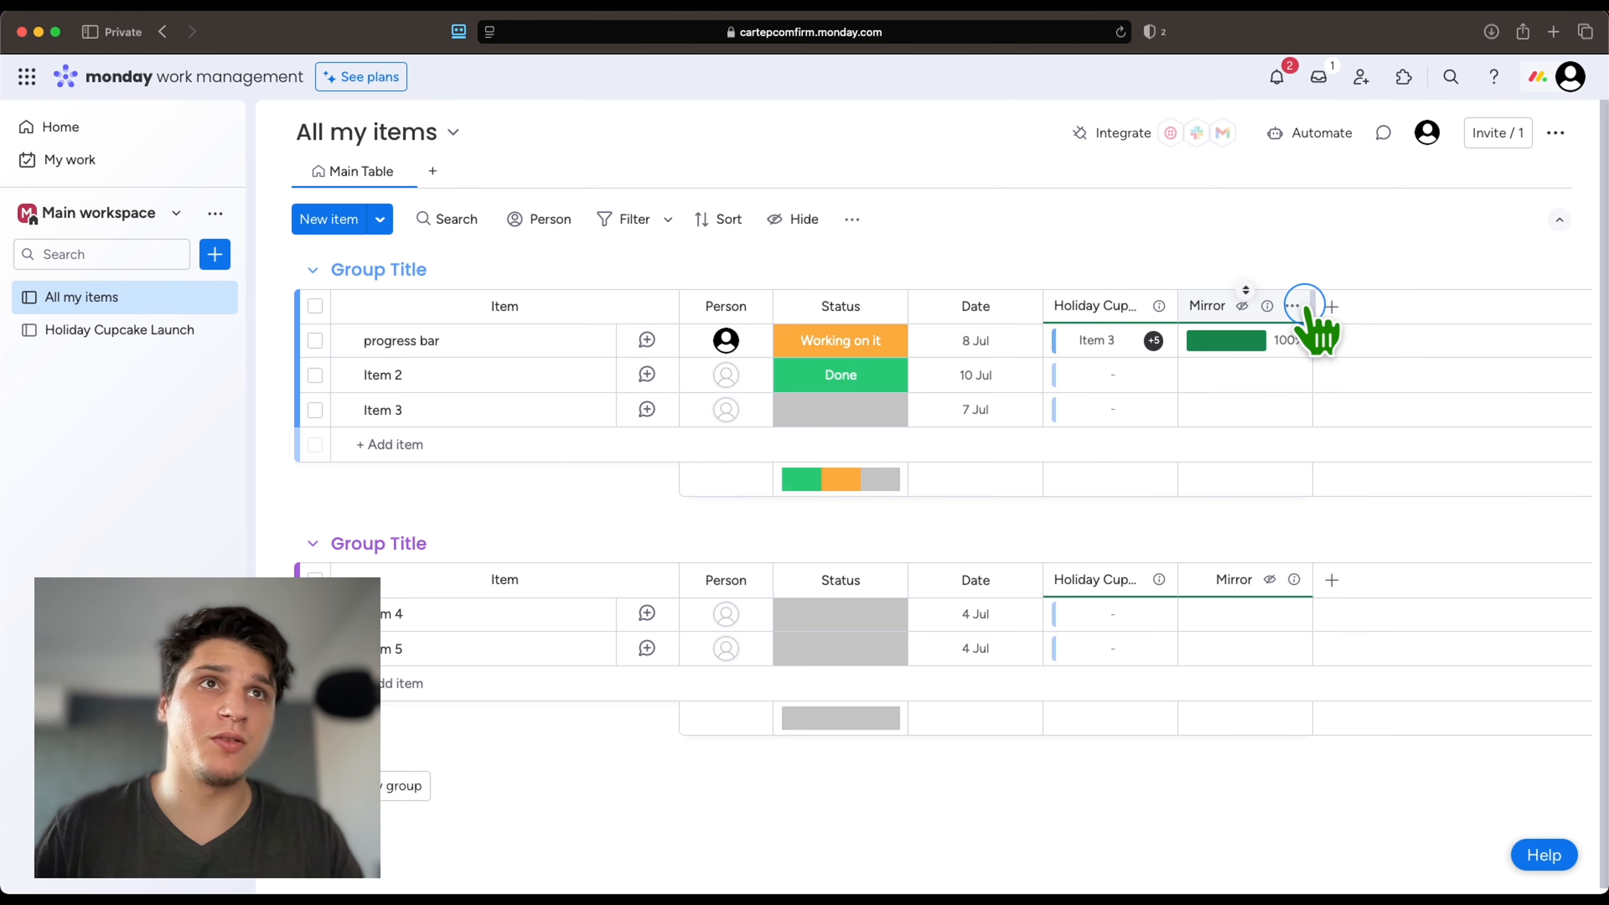
pyautogui.click(1392, 425)
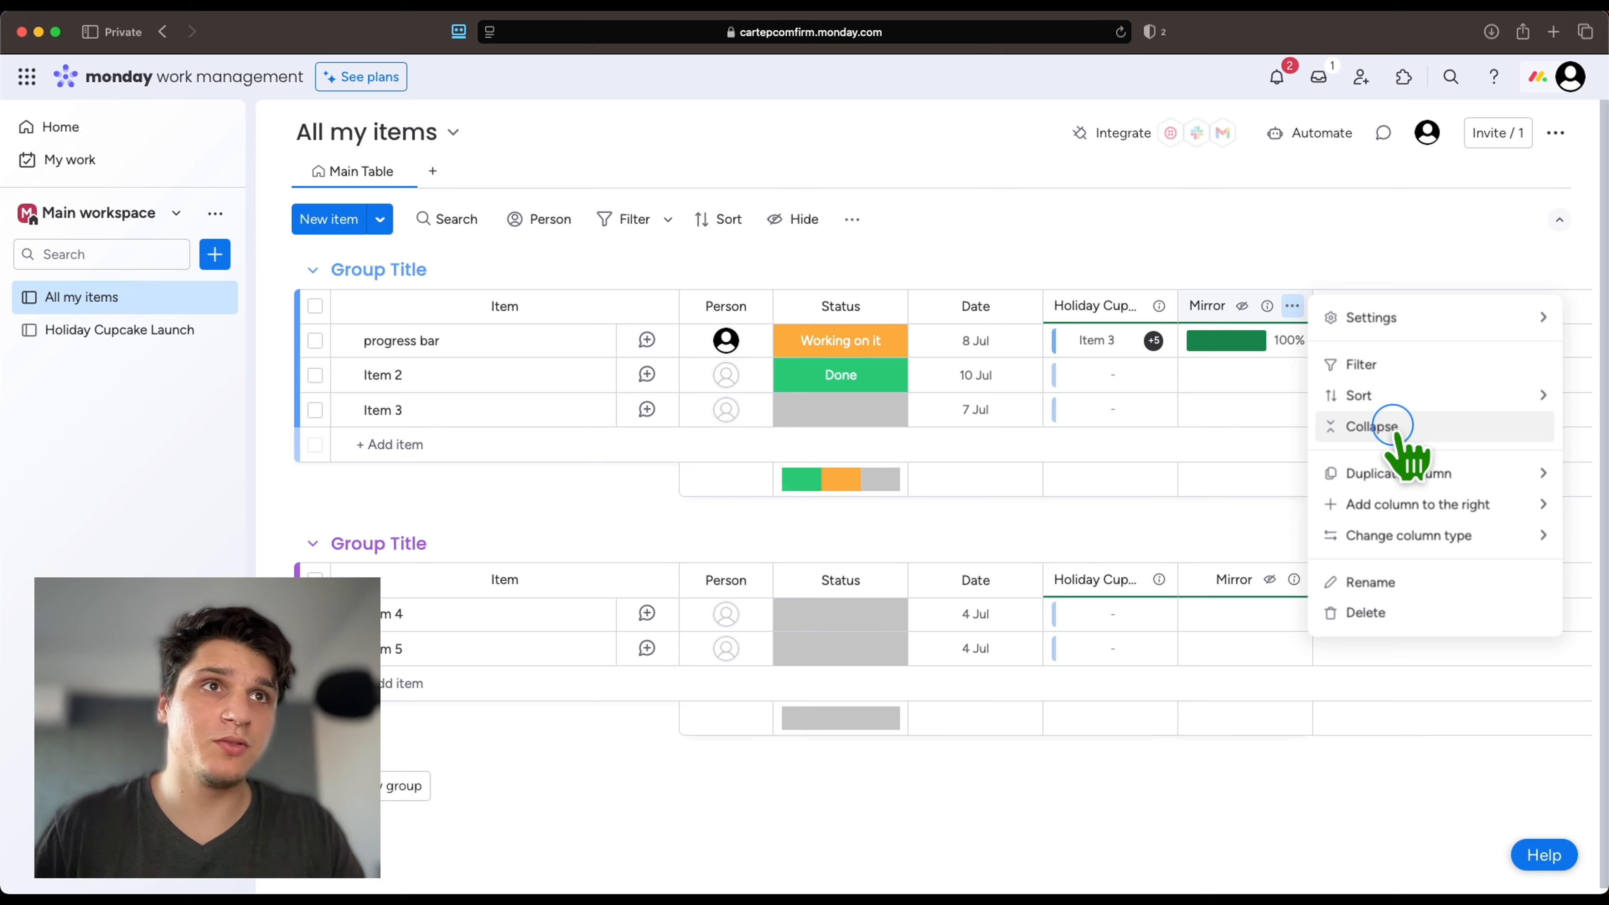
pyautogui.click(1411, 473)
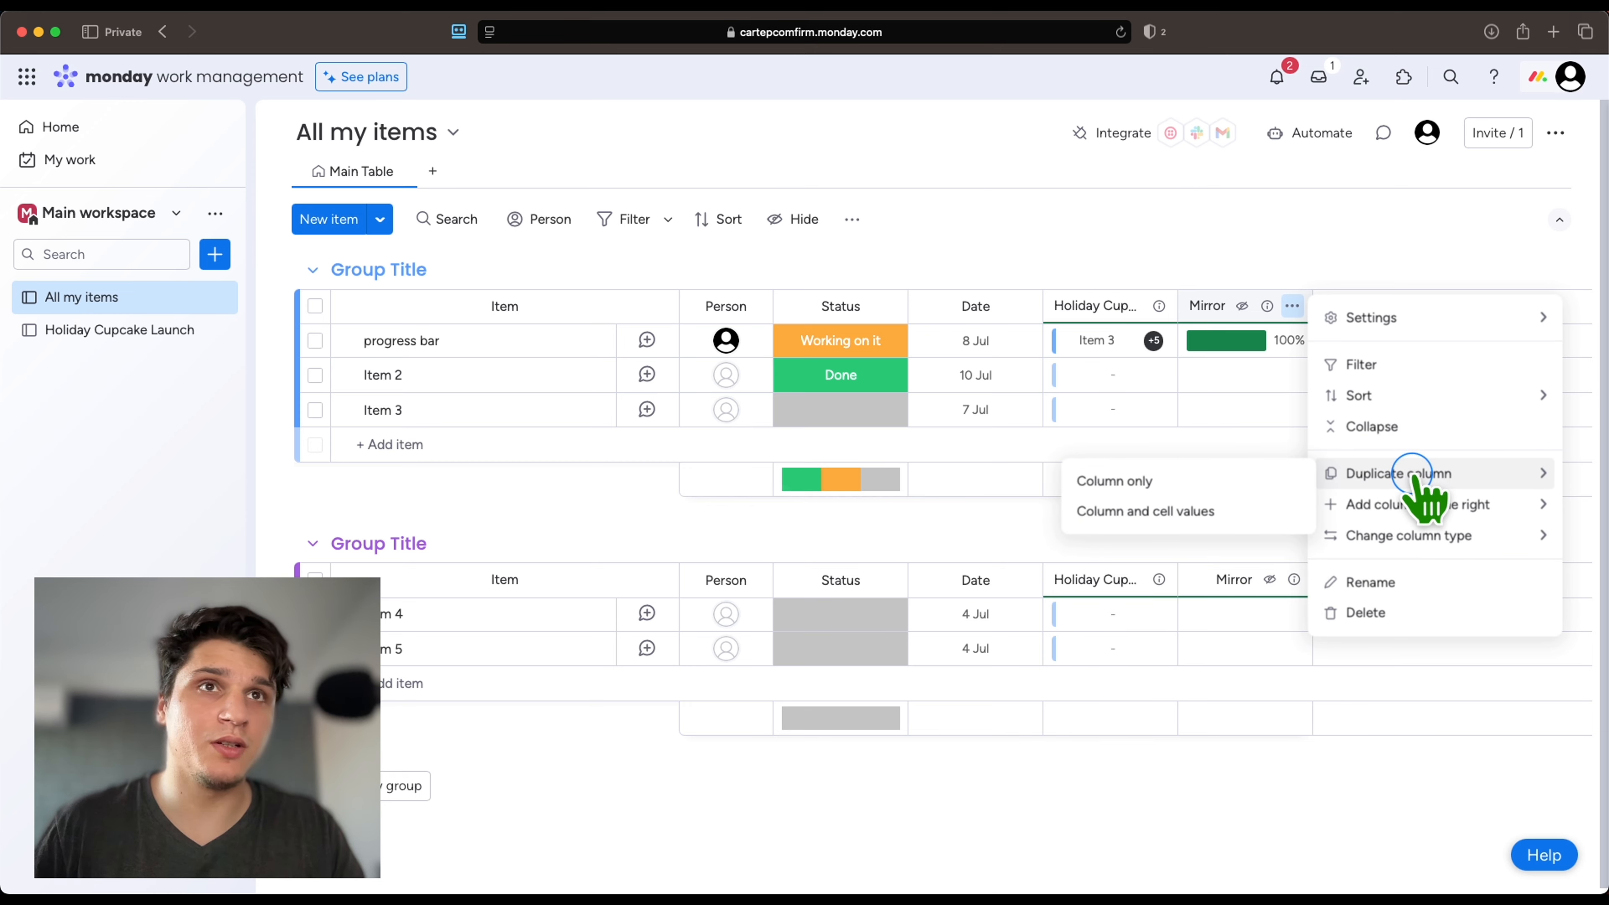
pyautogui.moveTo(1394, 316)
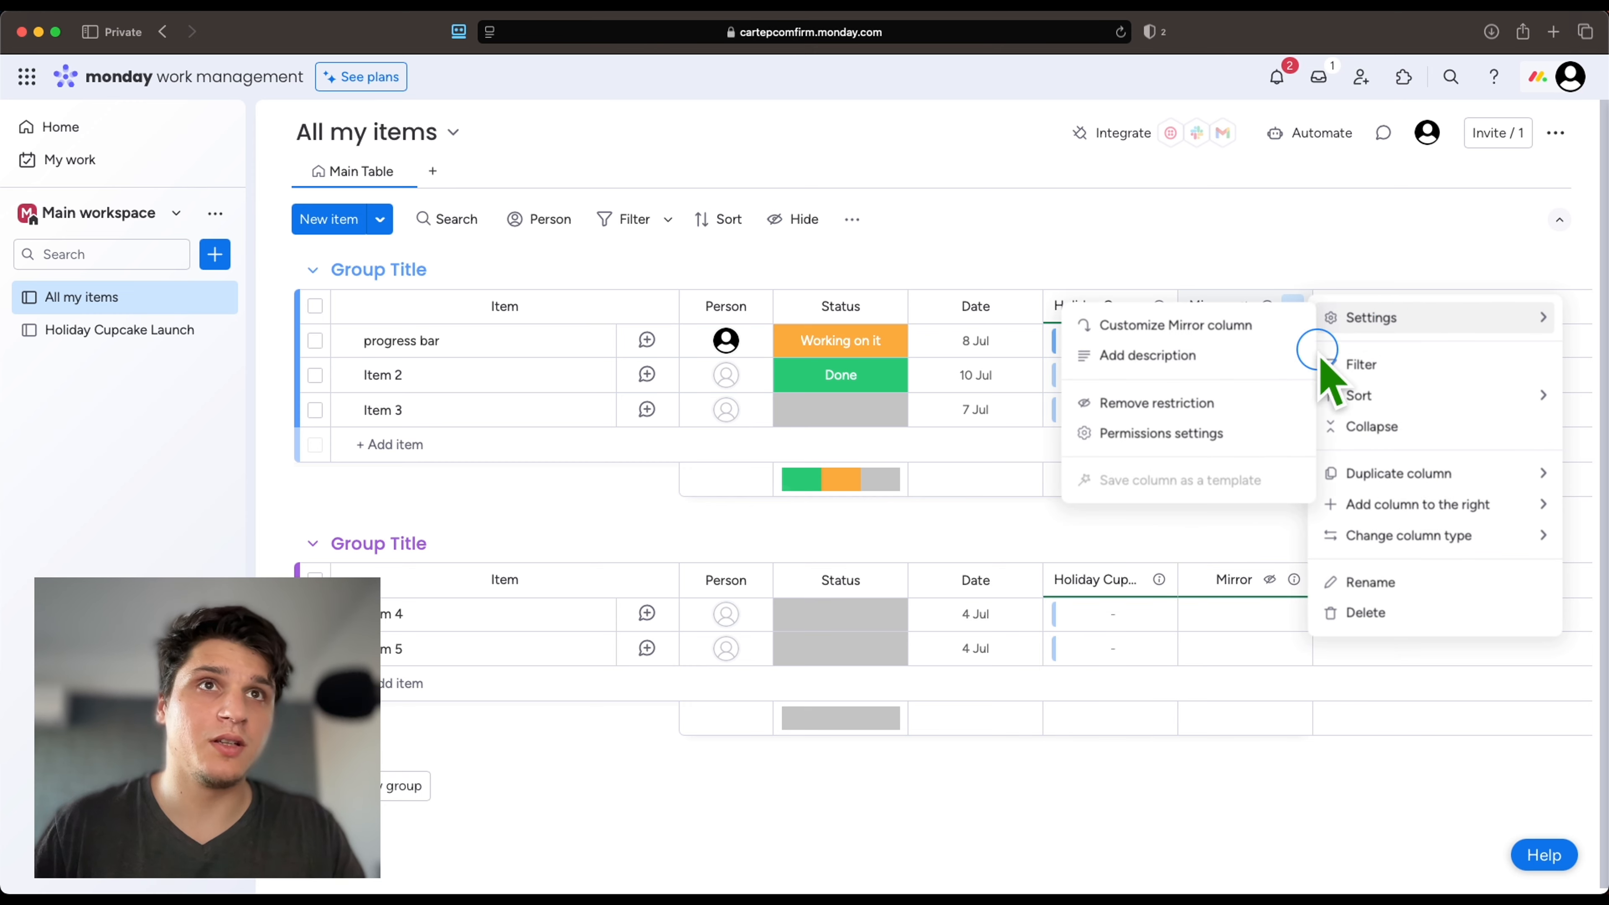
pyautogui.click(1204, 432)
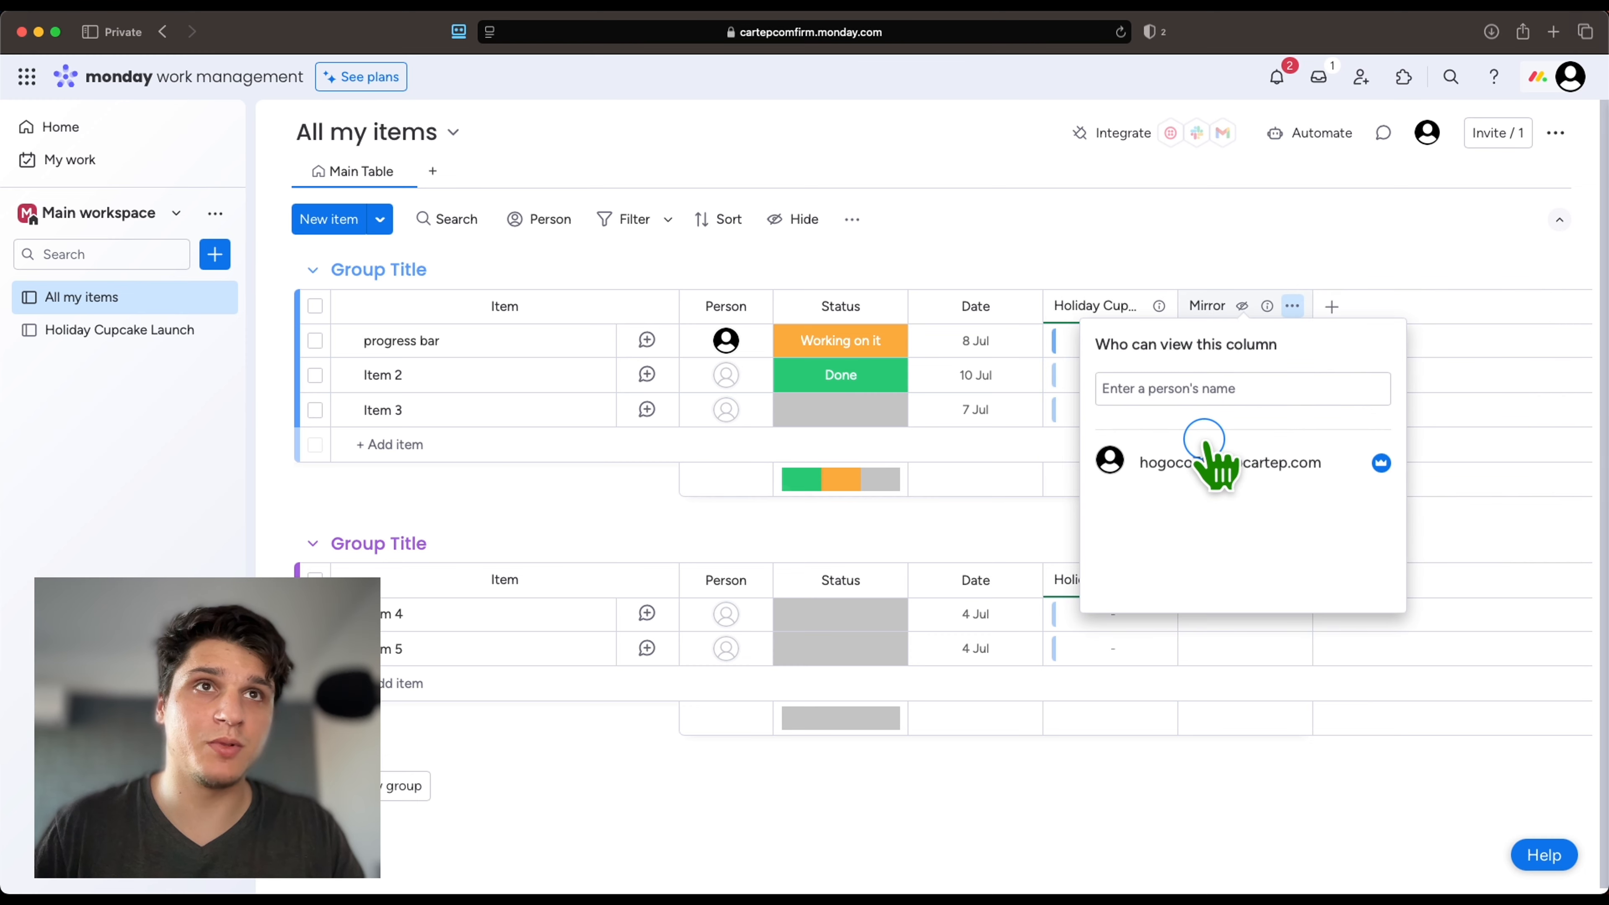
# Remove the view restriction from the Mirror column and apply the view restriction again.
pyautogui.click(1293, 306)
pyautogui.moveTo(1355, 331)
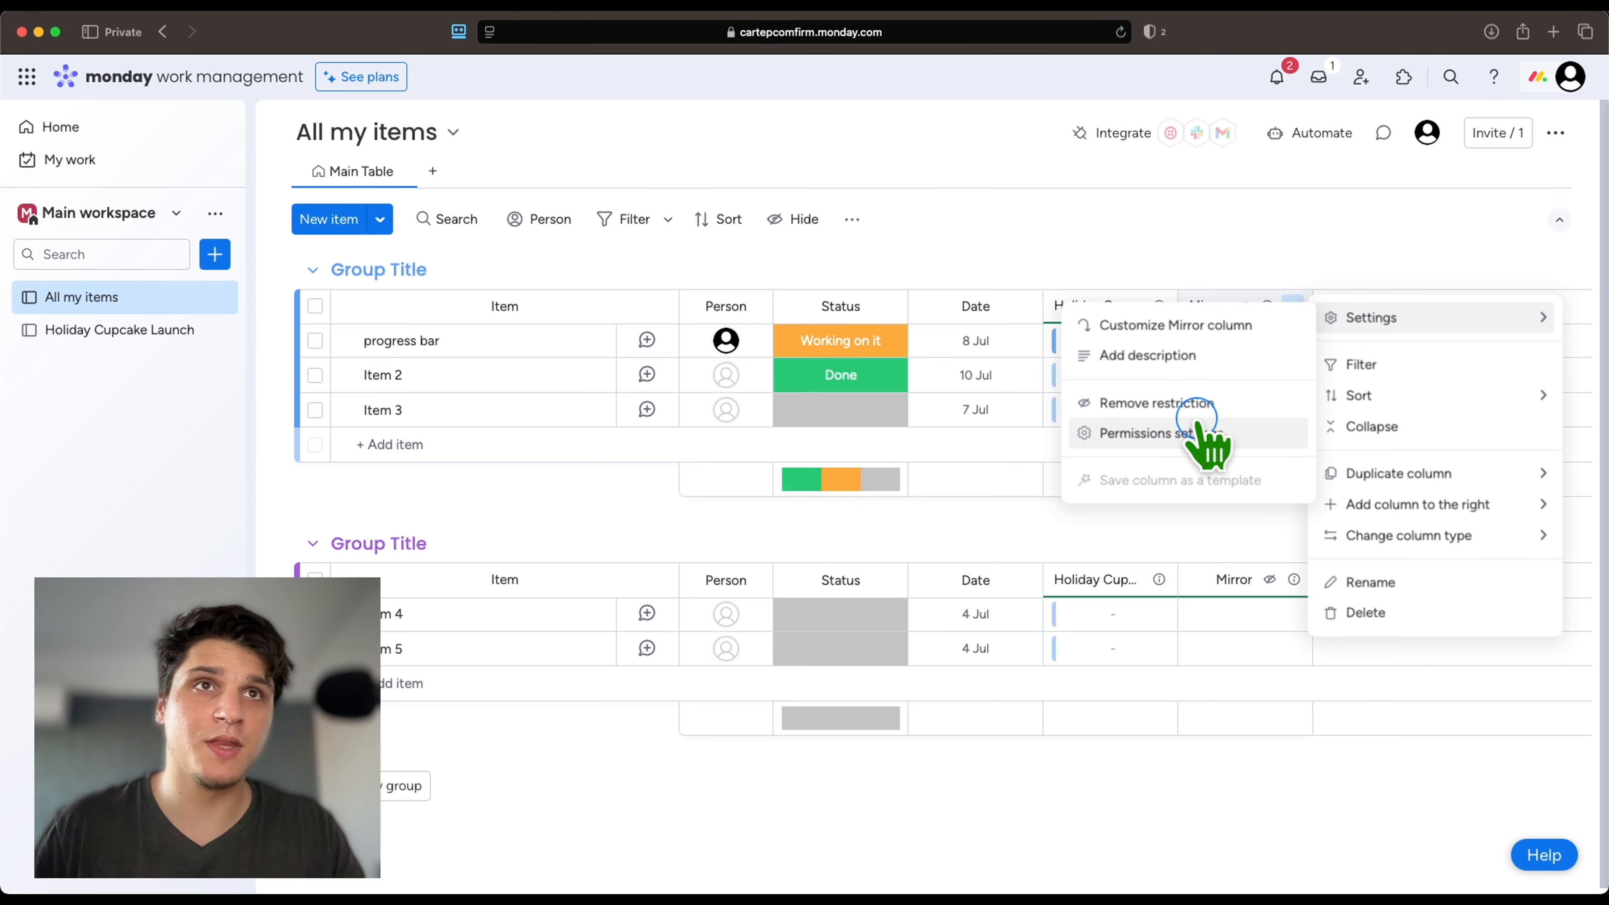
pyautogui.click(1159, 405)
pyautogui.click(1293, 305)
pyautogui.click(1330, 318)
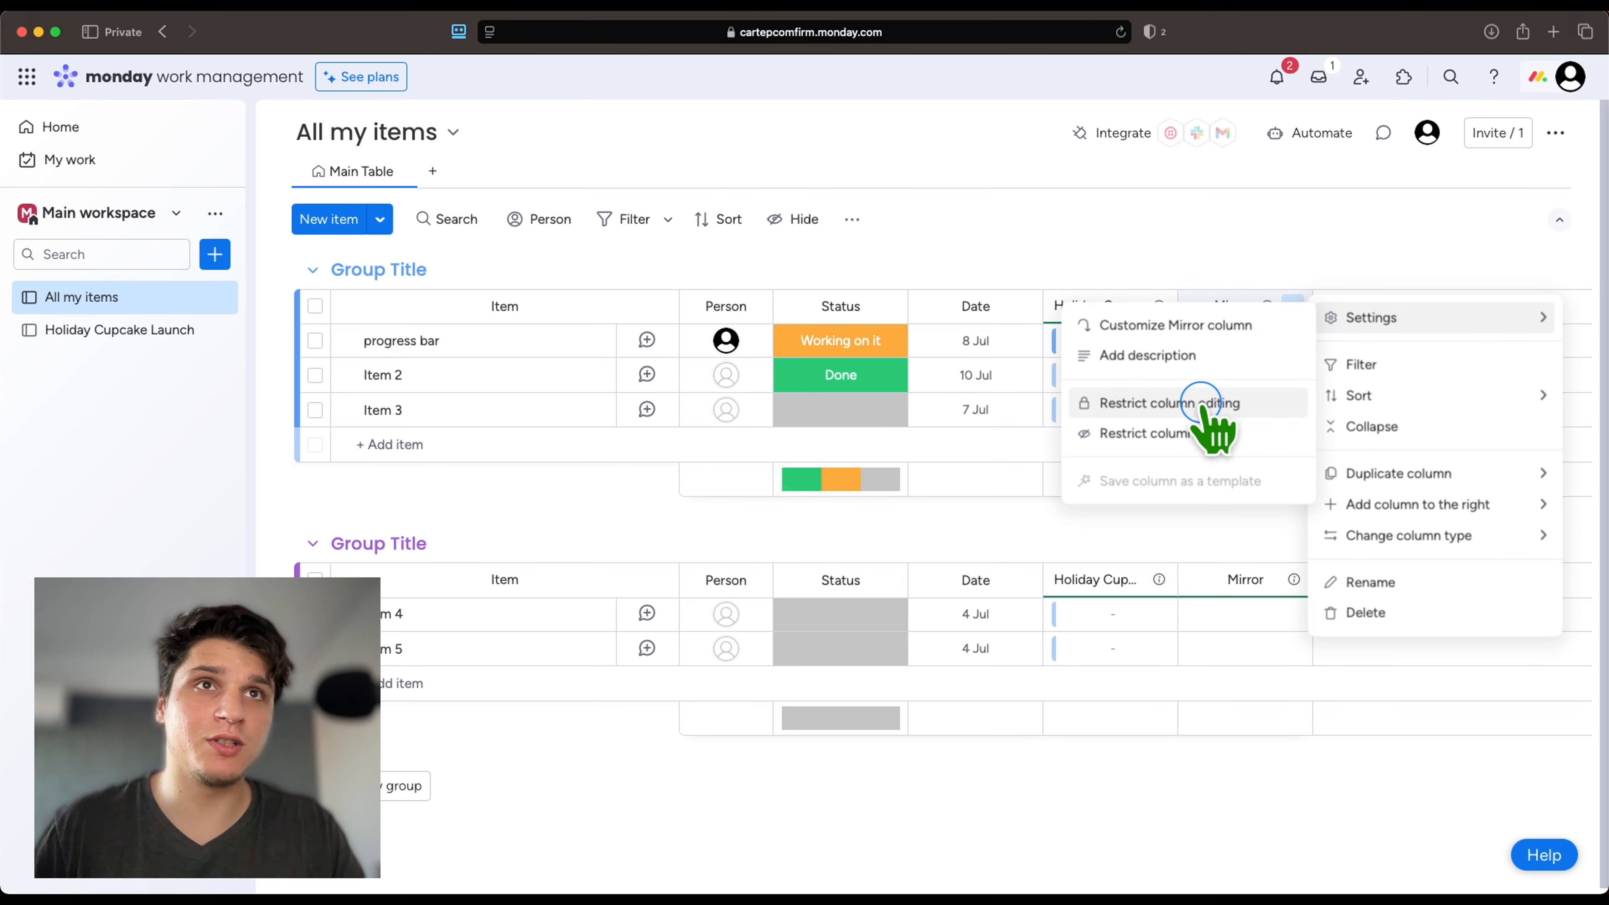
pyautogui.click(1235, 435)
# Remove the view restriction from the Mirror column and restrict the column's editing instead.
pyautogui.click(1292, 305)
pyautogui.click(1331, 318)
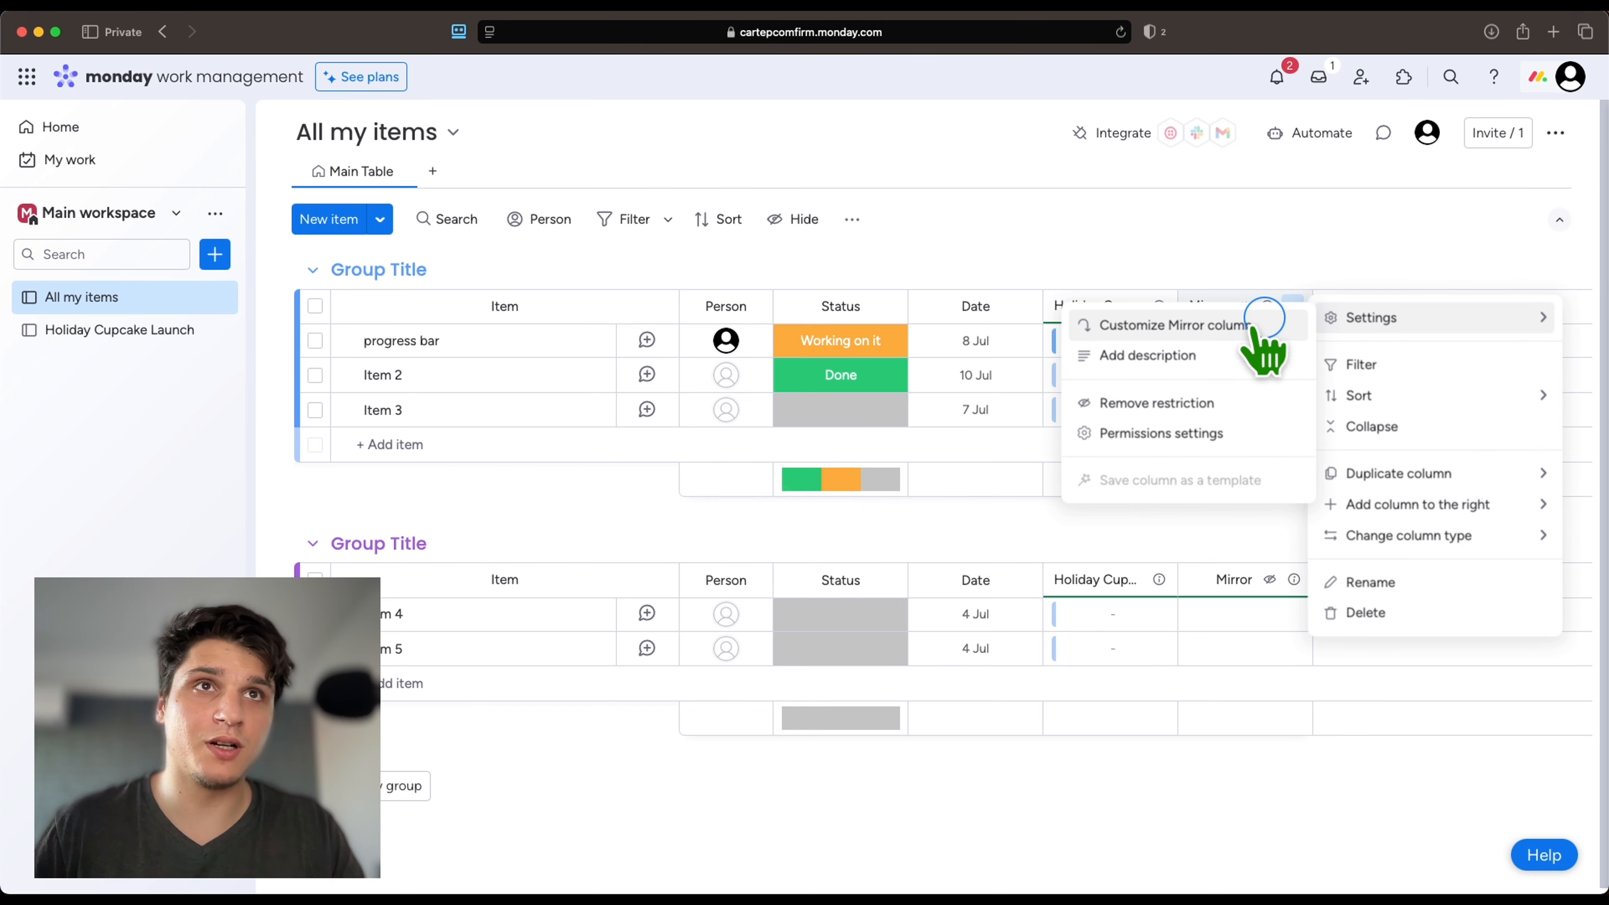
pyautogui.click(1203, 403)
pyautogui.click(1292, 306)
pyautogui.click(1320, 317)
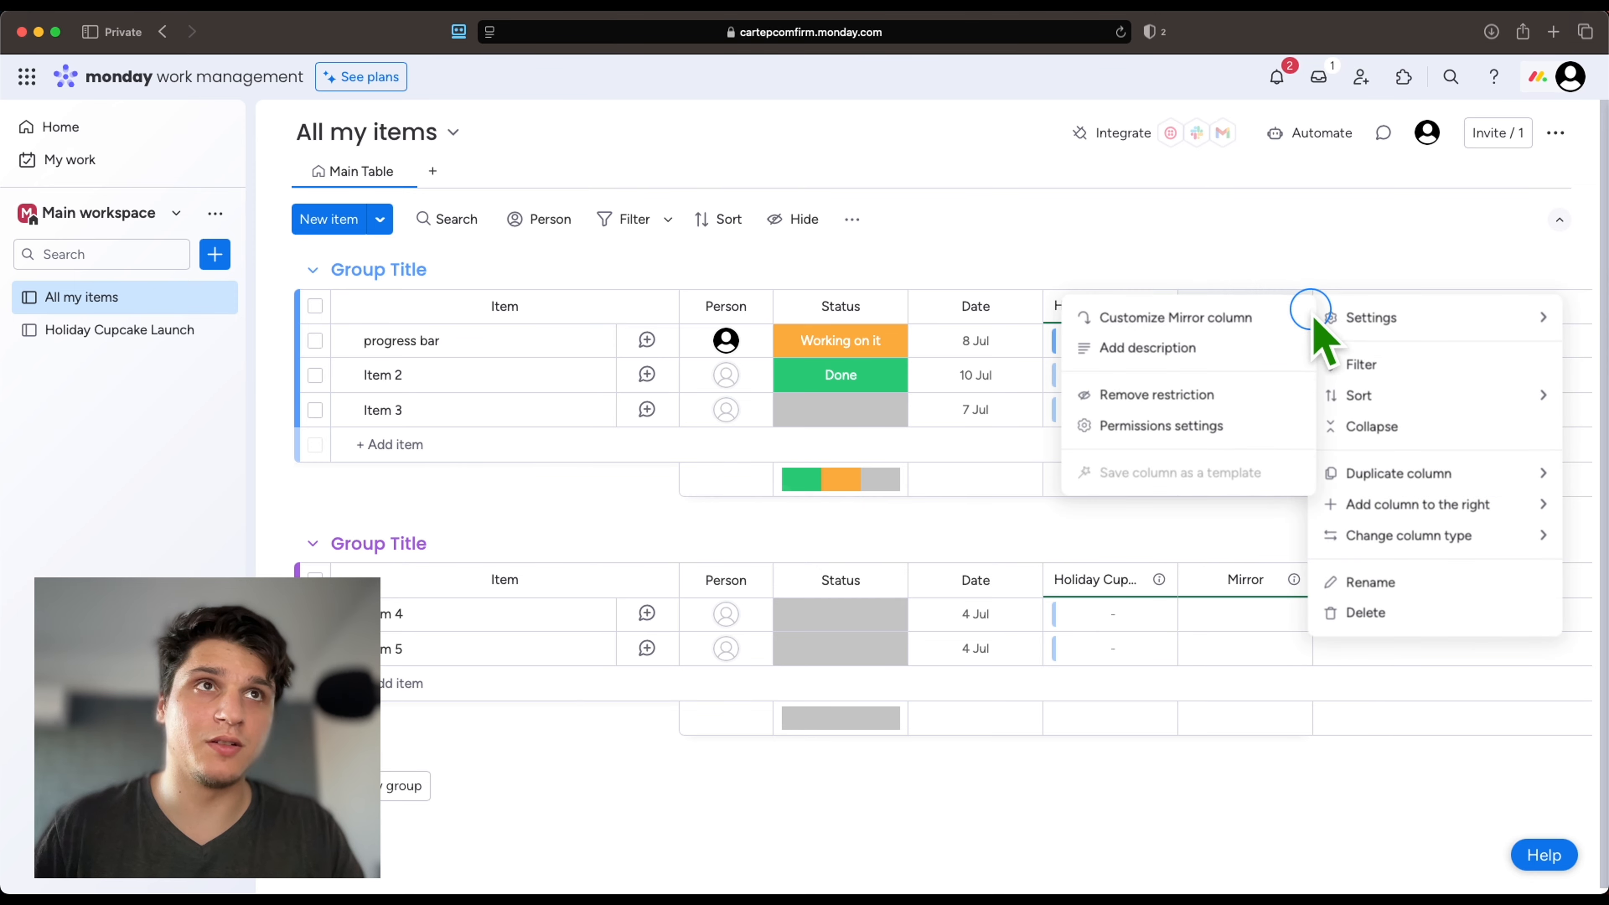
pyautogui.click(1218, 406)
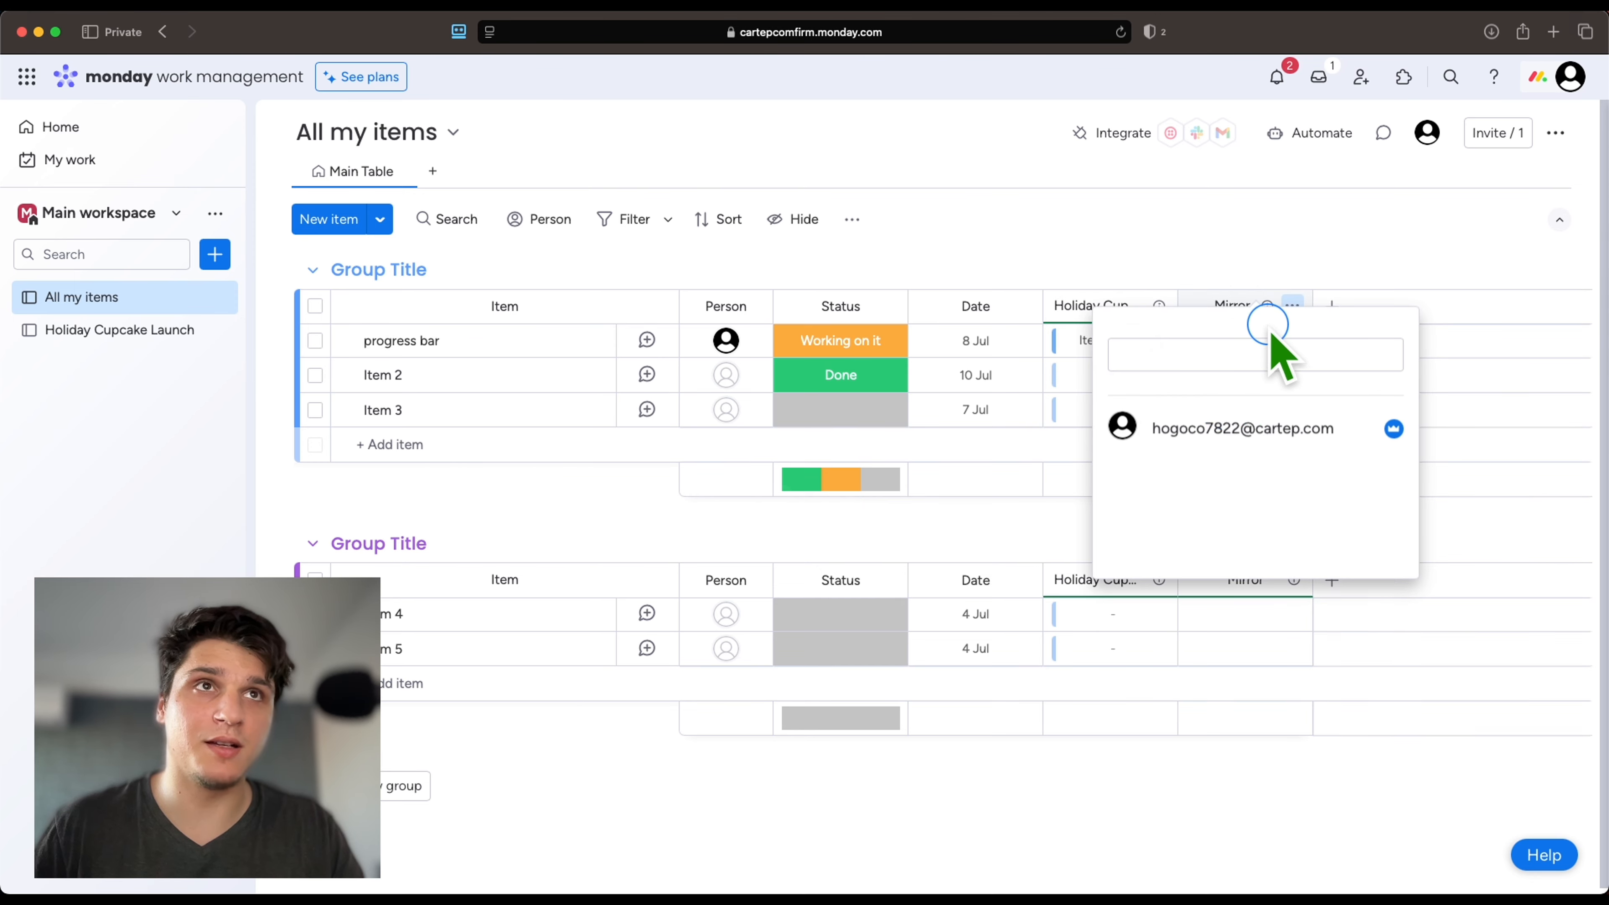
# Add a filter on the Mirror column of All my items and close the filter settings.
pyautogui.click(1292, 306)
pyautogui.click(1330, 318)
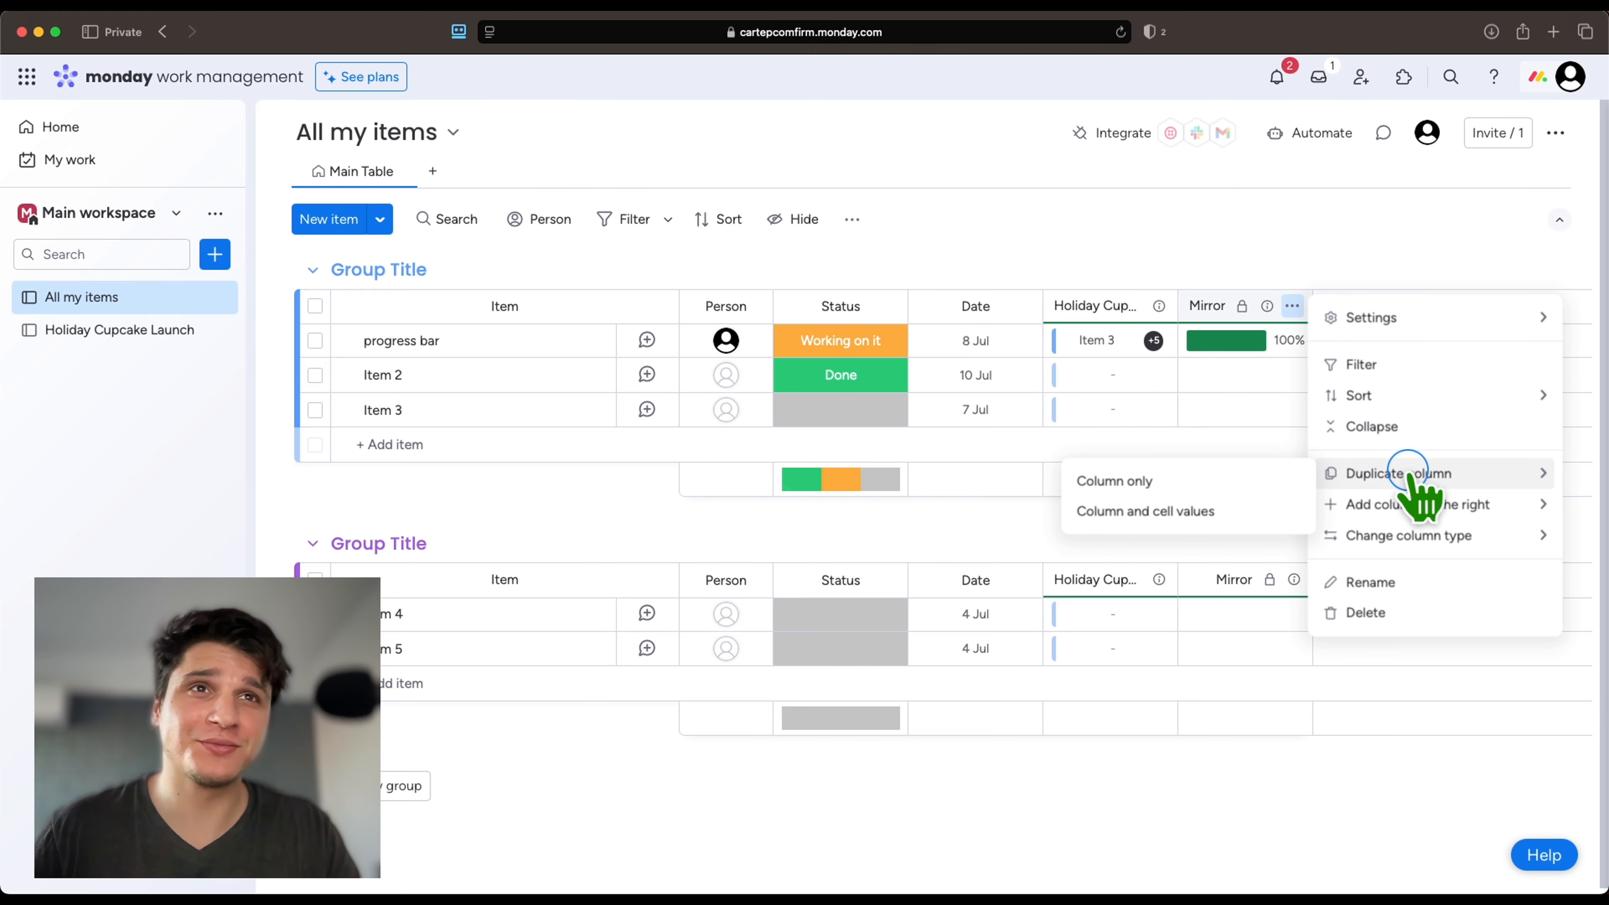
pyautogui.moveTo(1417, 501)
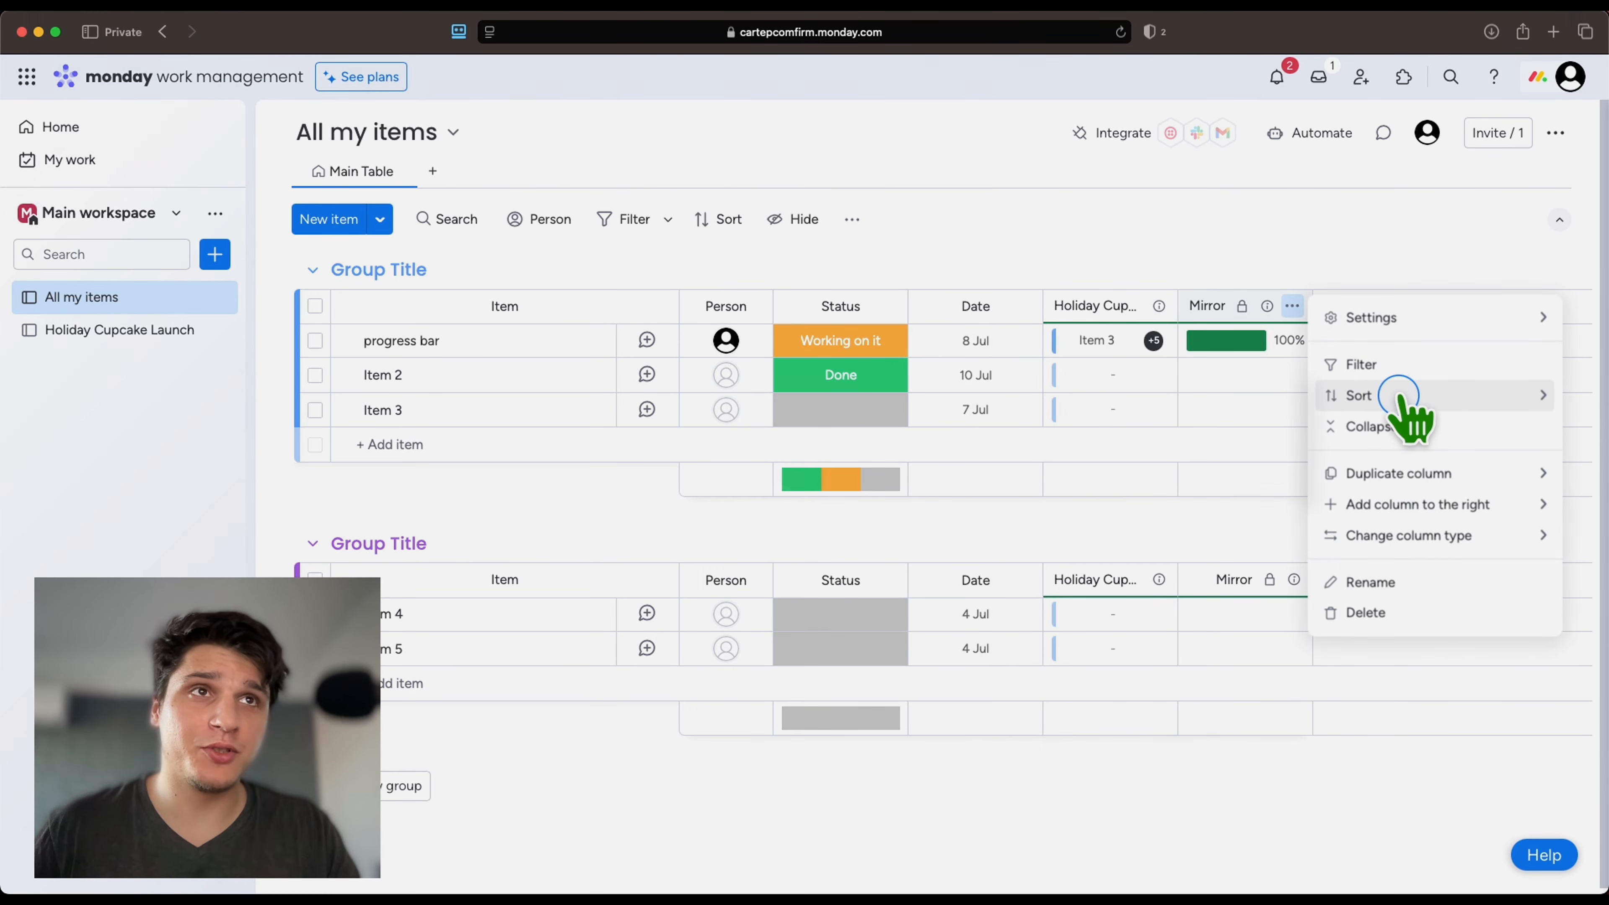
pyautogui.click(1369, 366)
pyautogui.click(1141, 209)
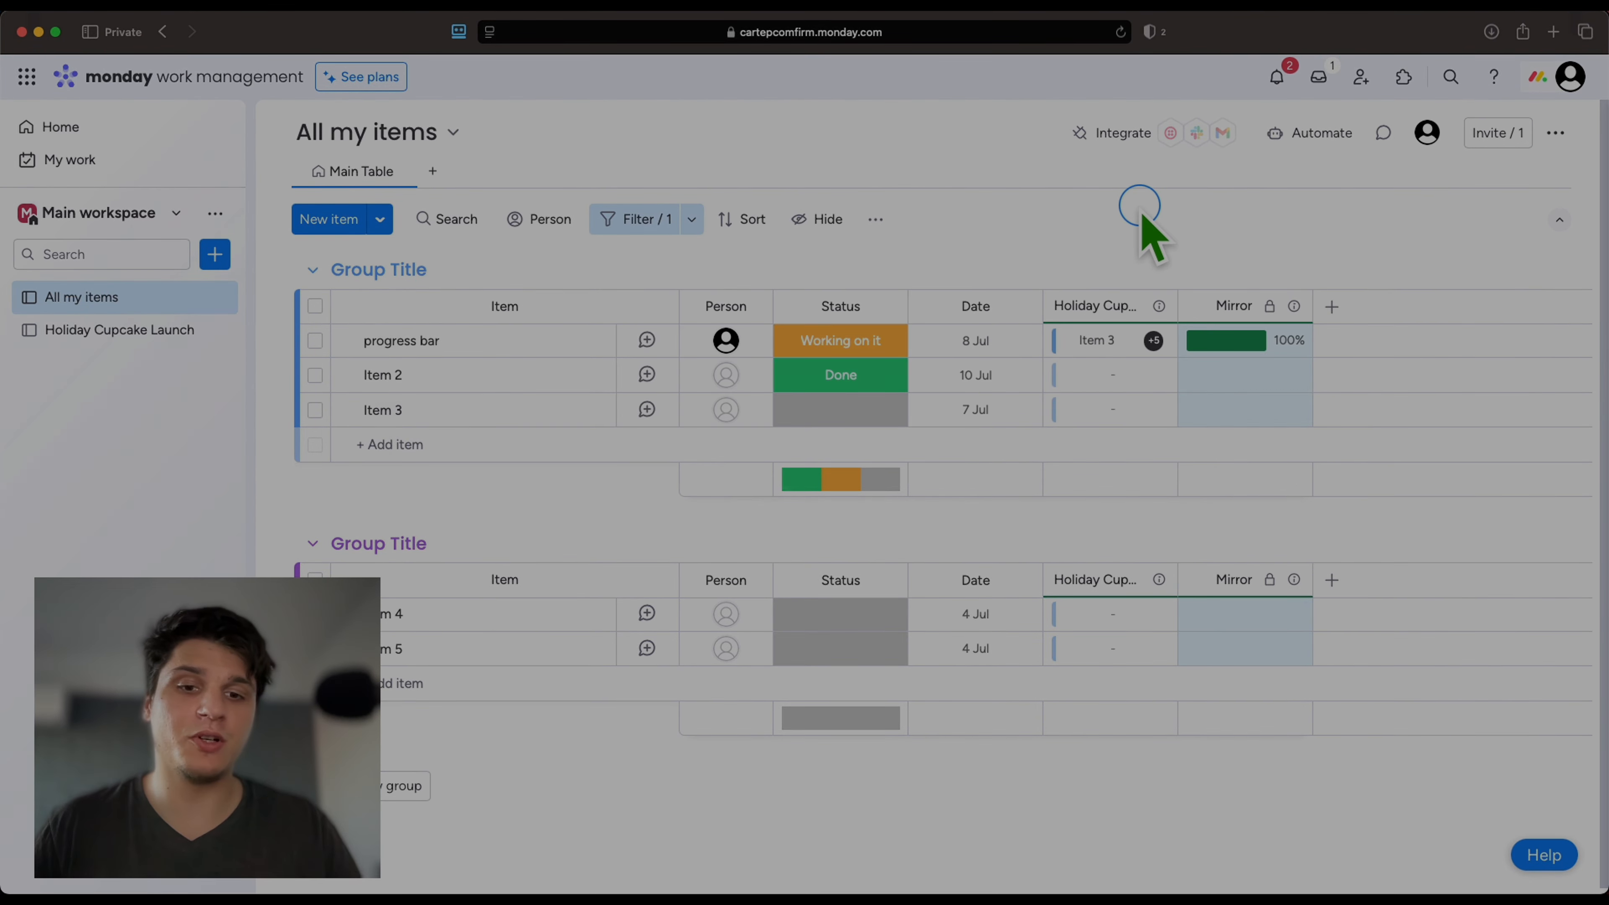